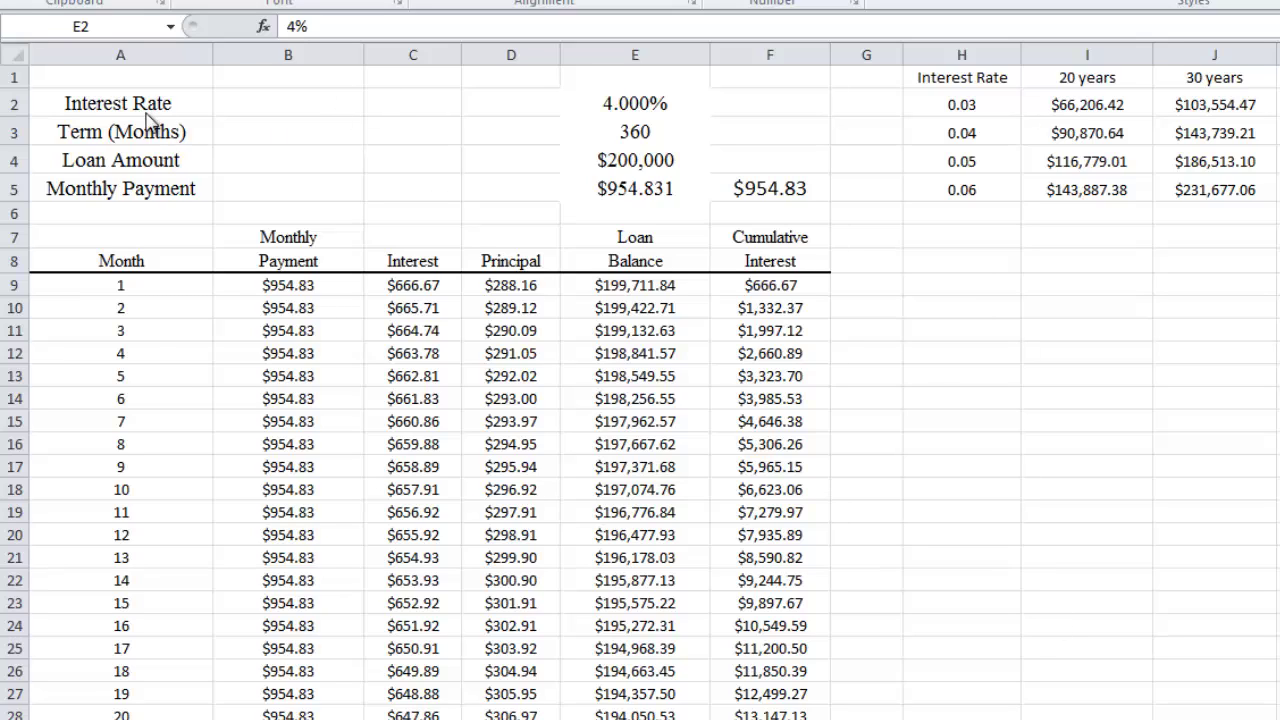
# - Review the loan inputs in E2:E4: interest rate, term in months and loan amount
pyautogui.click(592, 102)
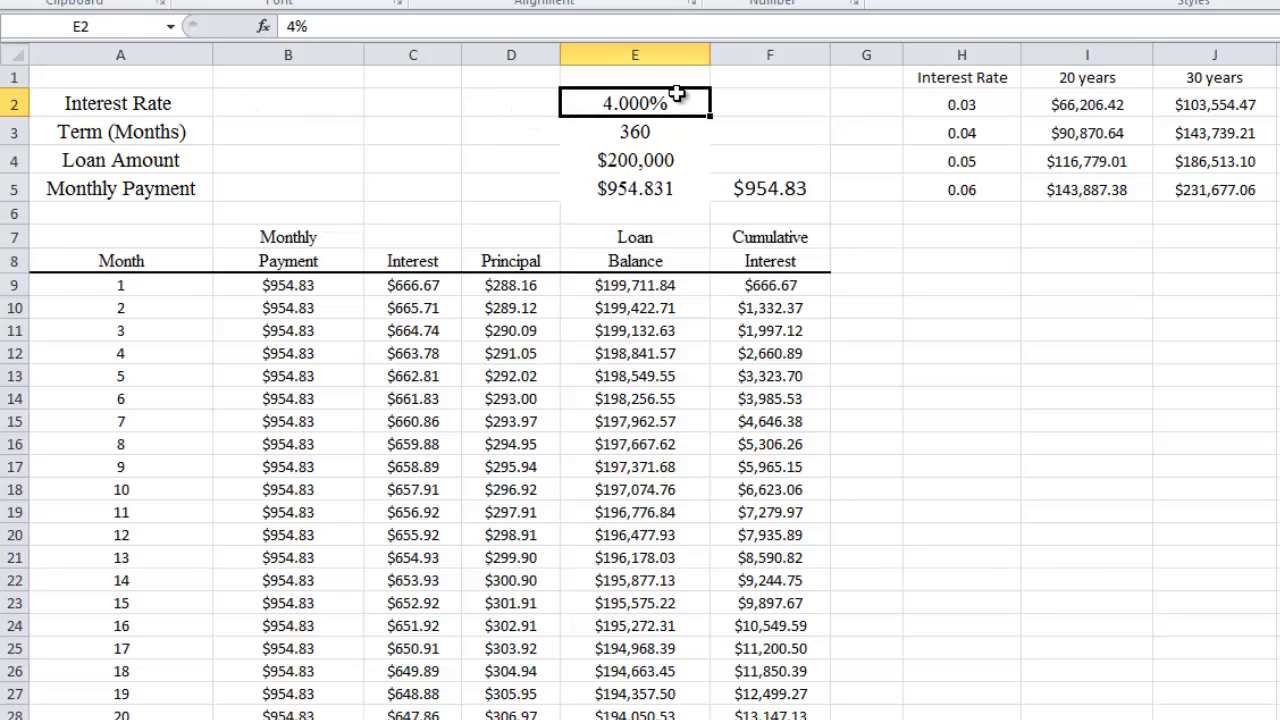
pyautogui.click(664, 163)
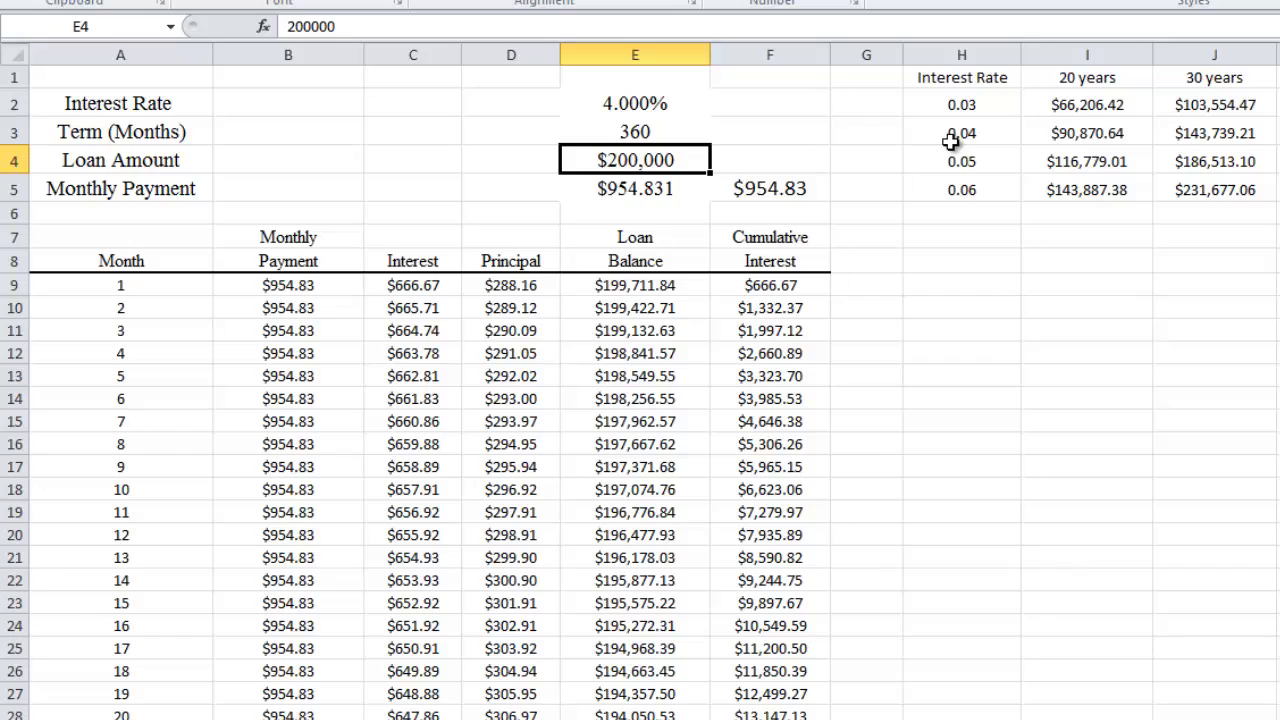
pyautogui.click(665, 96)
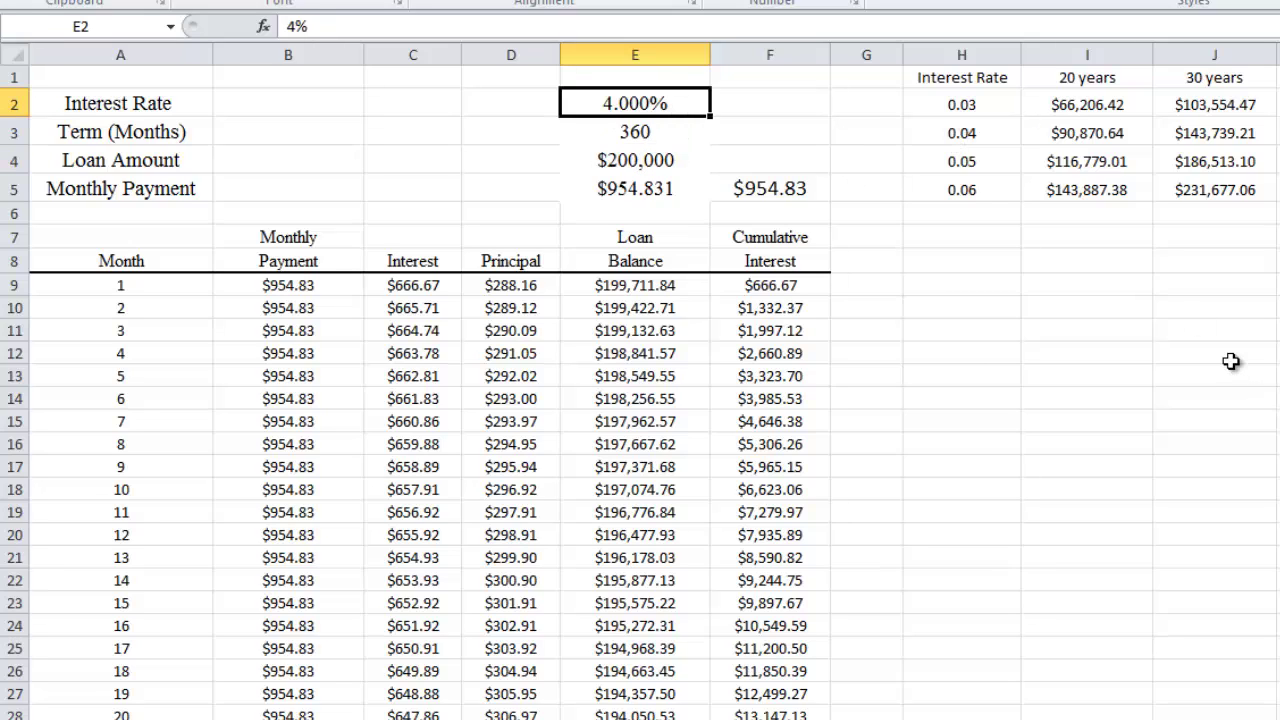
pyautogui.click(700, 130)
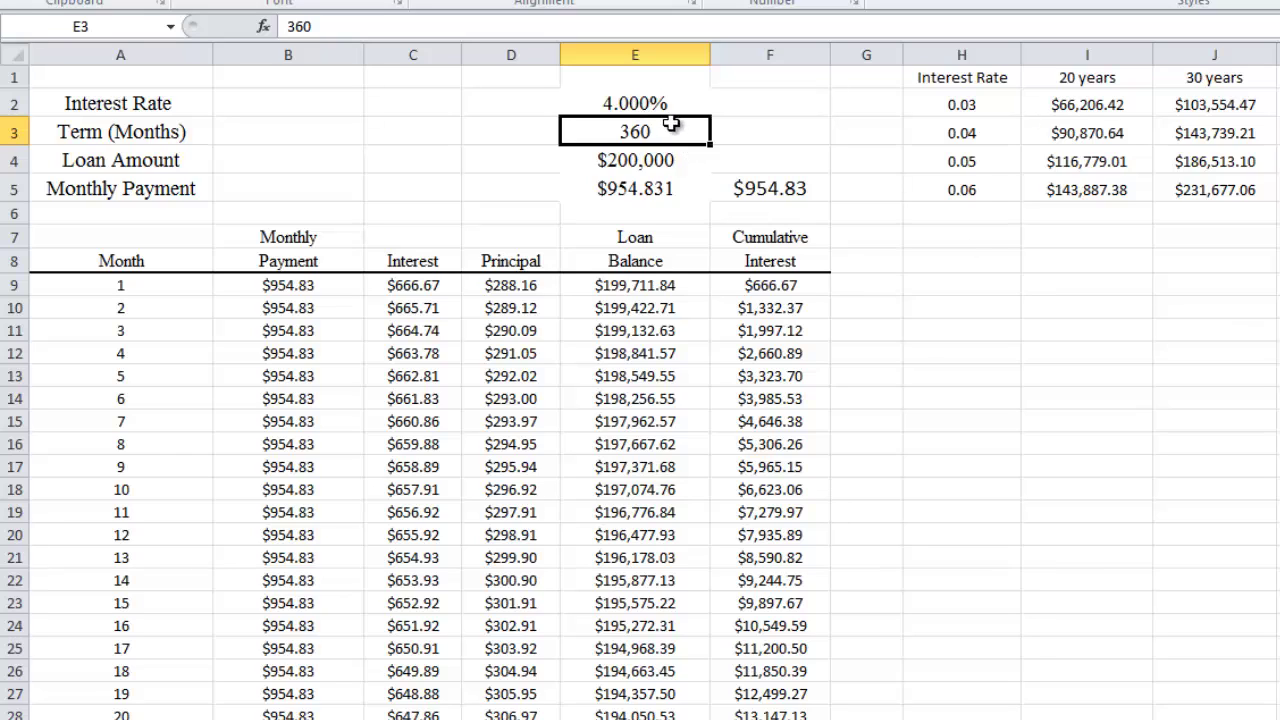
pyautogui.moveTo(660, 100); pyautogui.dragTo(655, 160)
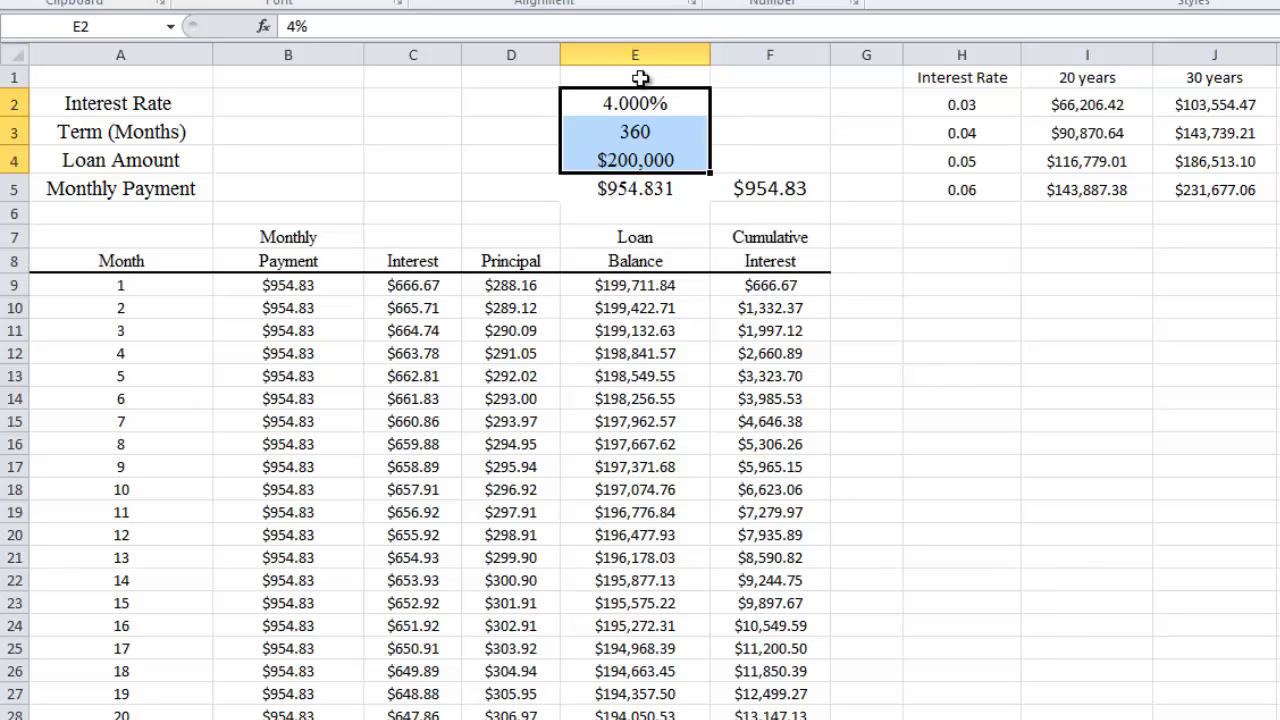
pyautogui.moveTo(651, 103); pyautogui.dragTo(645, 168)
# - Examine the rate, term and loan amount arguments of the monthly payment's PMT formula in E5
pyautogui.click(654, 190)
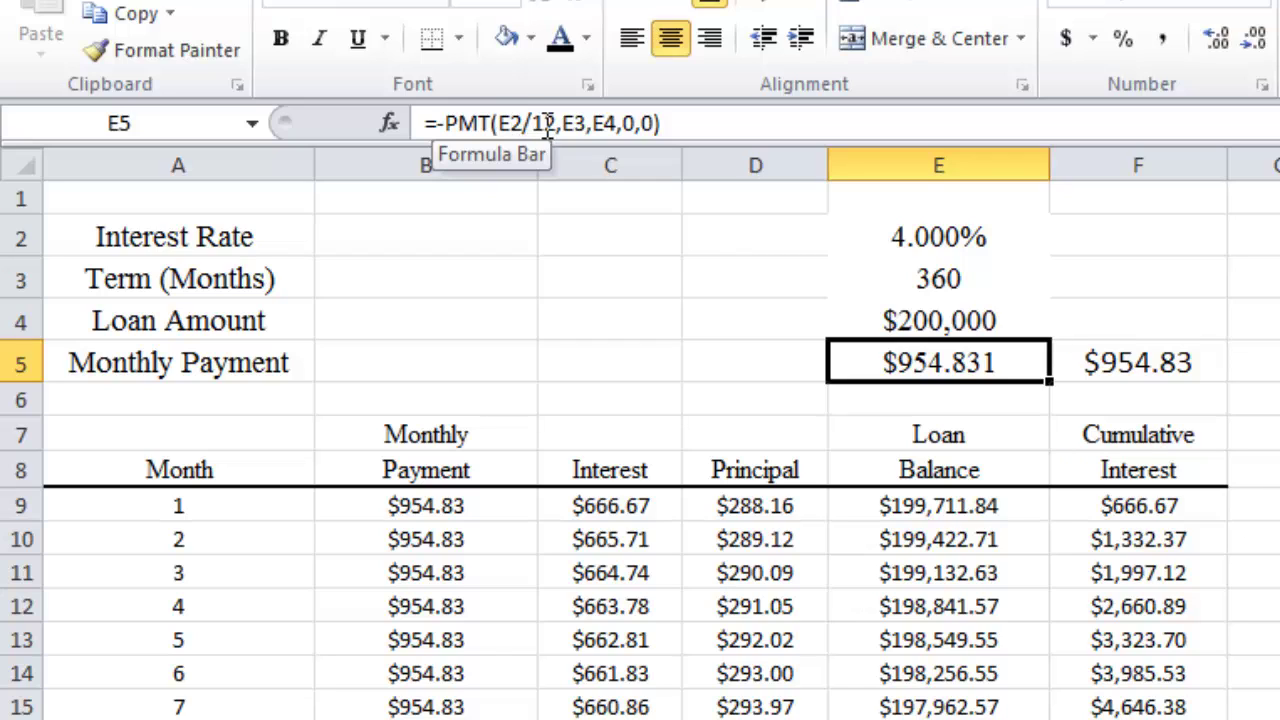
pyautogui.moveTo(556, 121); pyautogui.dragTo(499, 121)
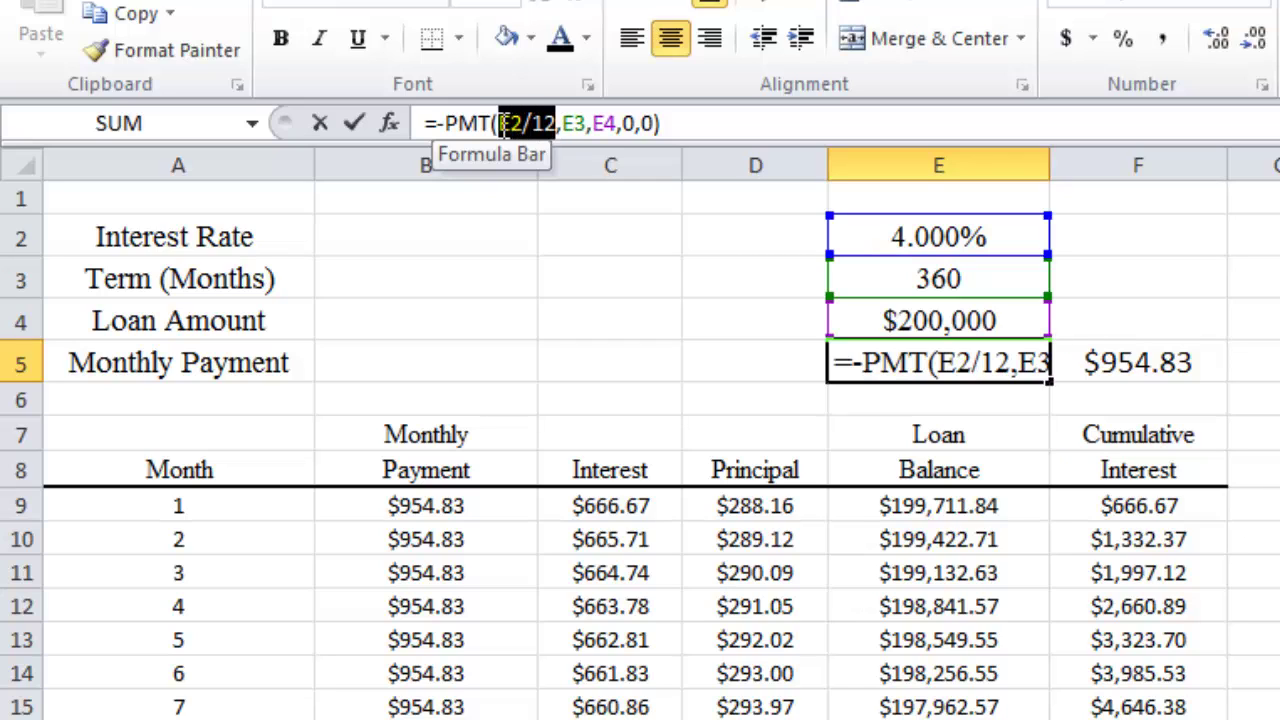
pyautogui.moveTo(588, 121); pyautogui.dragTo(560, 121)
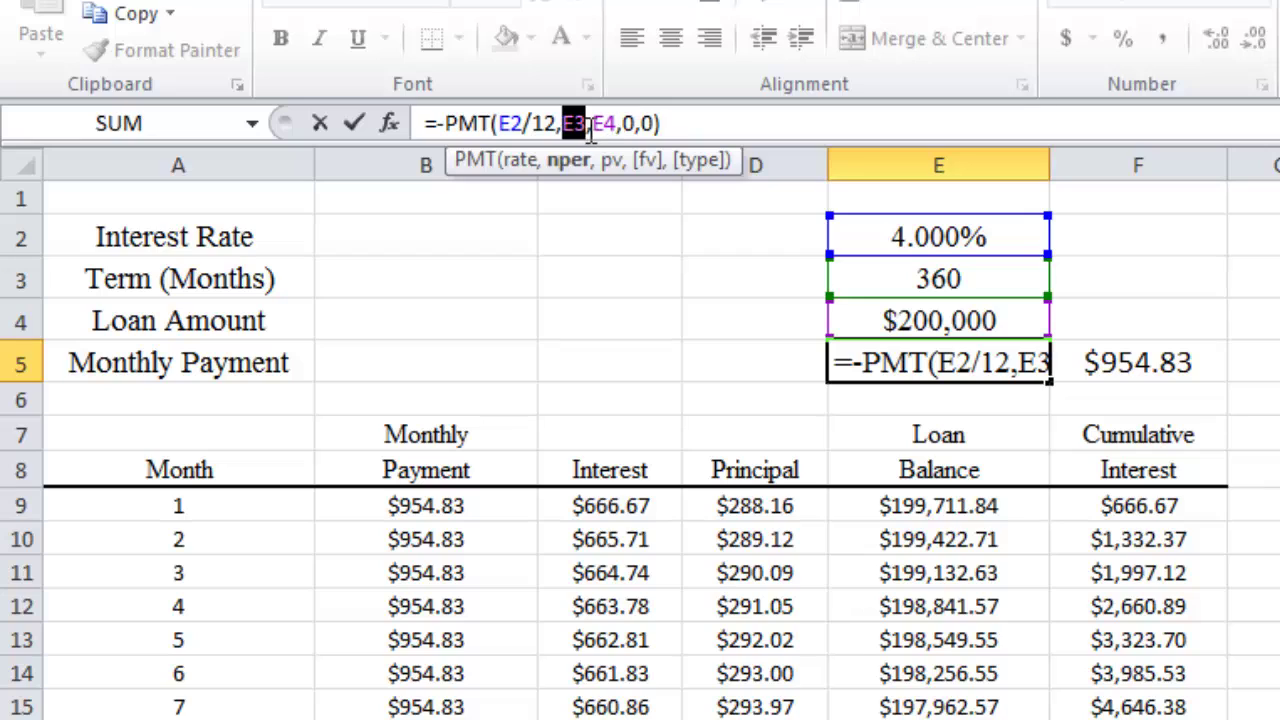
pyautogui.moveTo(592, 122); pyautogui.dragTo(618, 122)
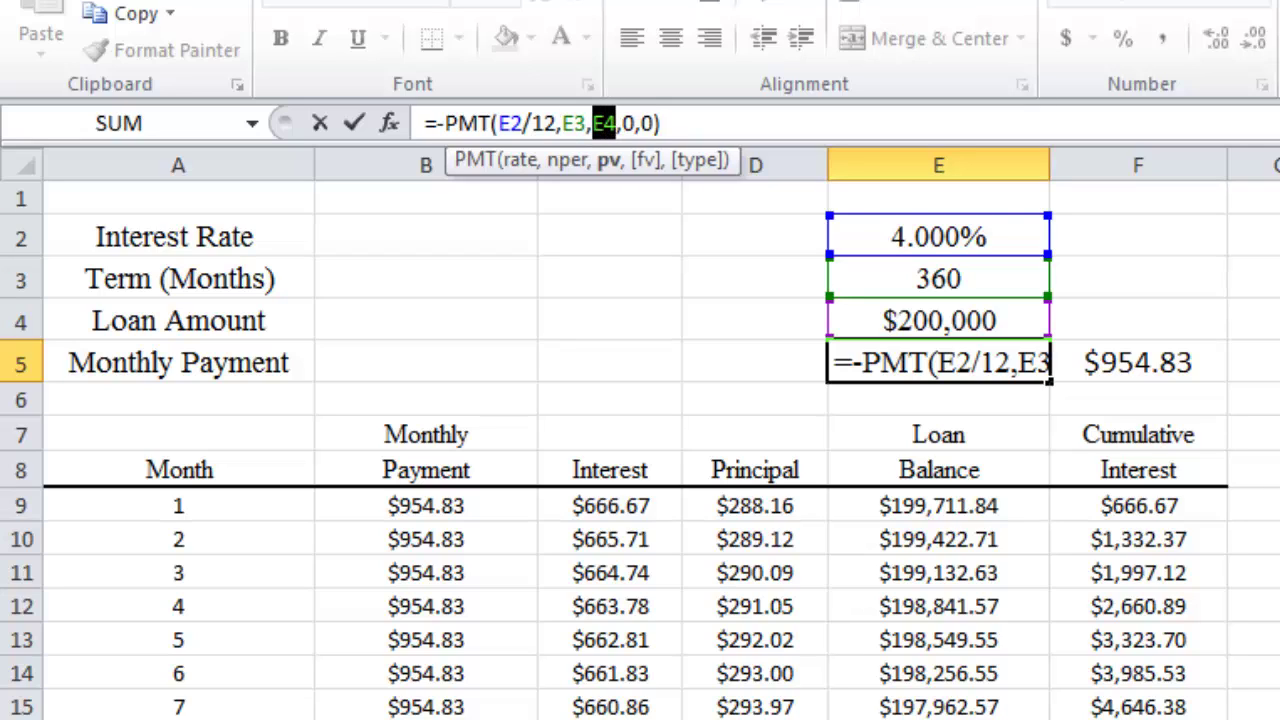
pyautogui.moveTo(634, 122); pyautogui.dragTo(671, 120)
pyautogui.click(705, 122)
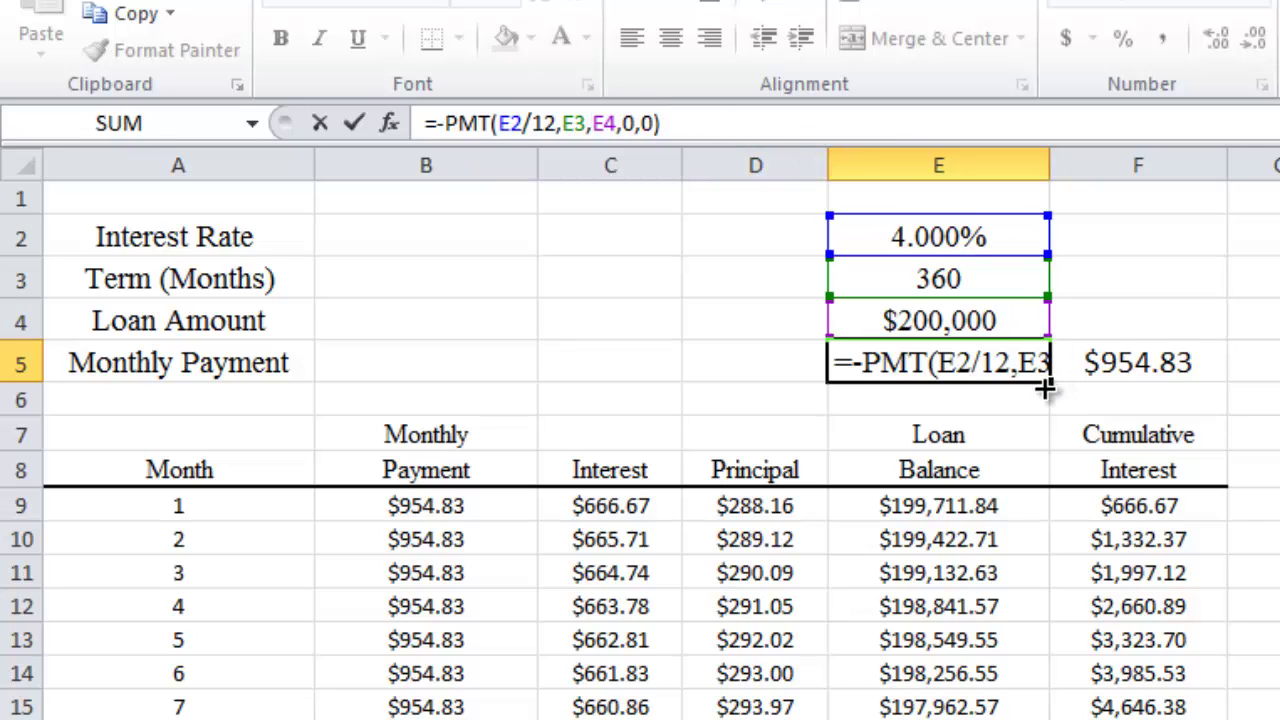
pyautogui.click(988, 357)
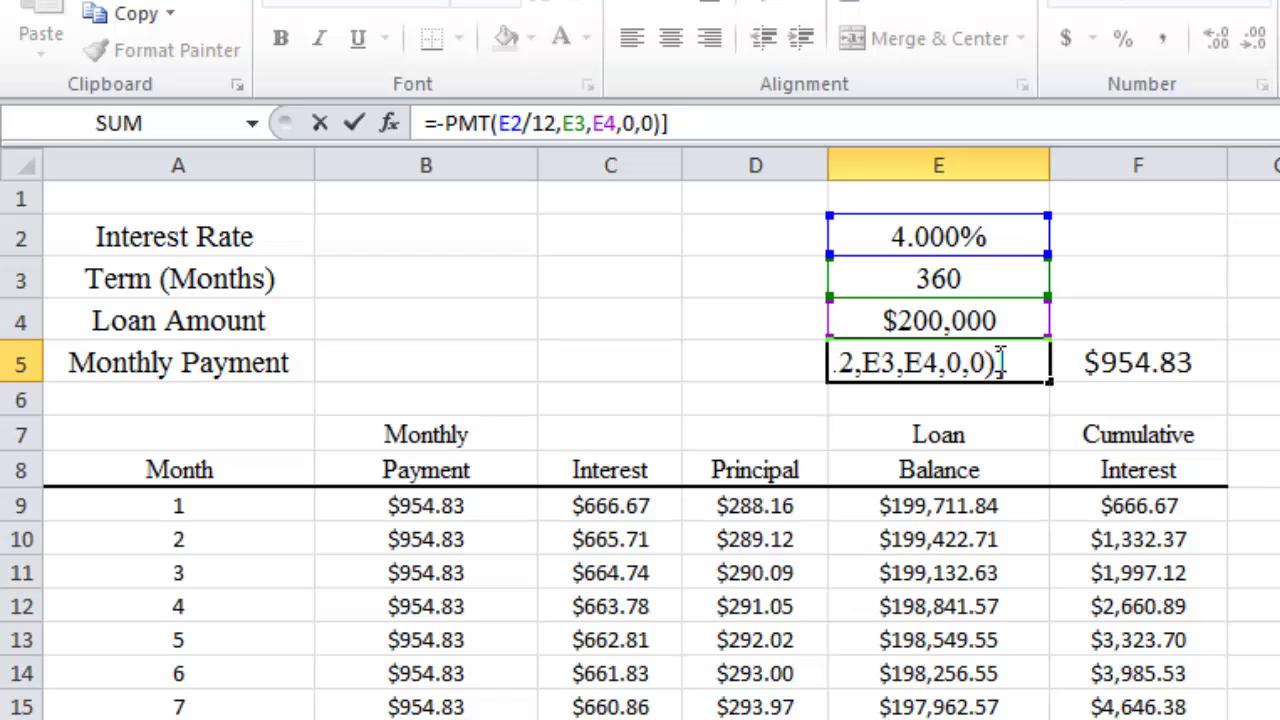
pyautogui.press('Escape')
pyautogui.press('Return')
pyautogui.click(963, 356)
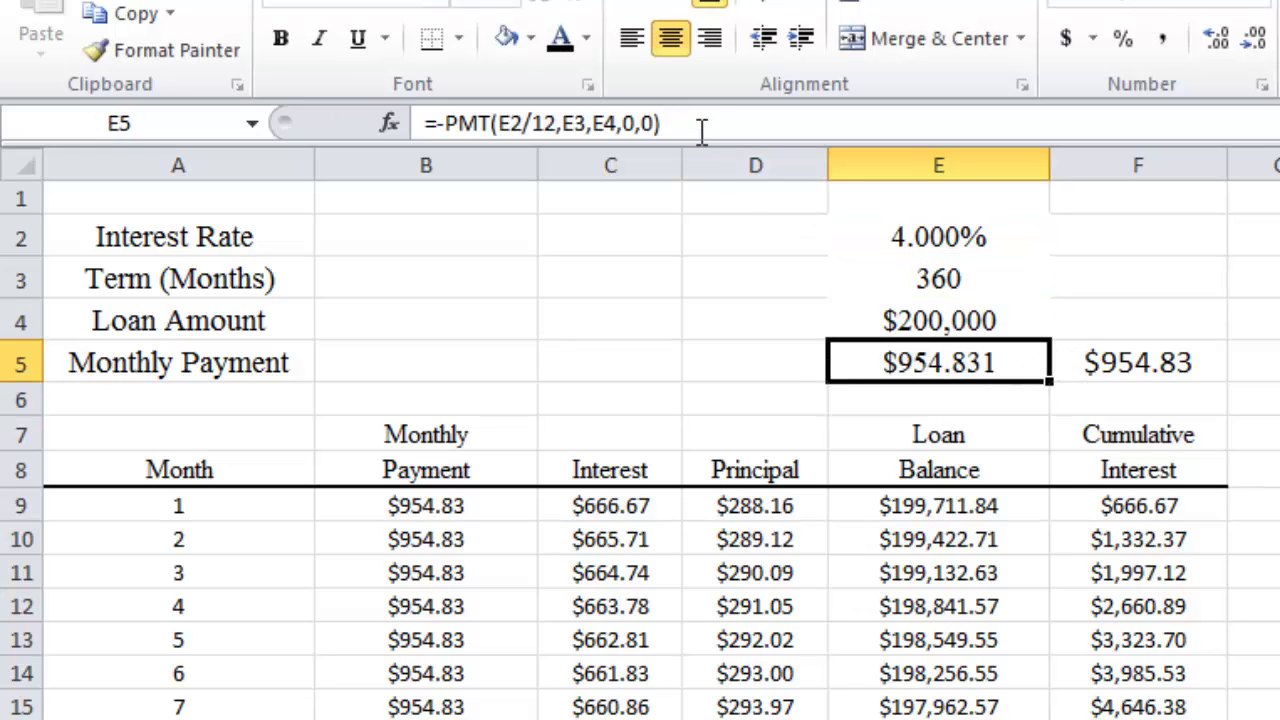
pyautogui.moveTo(700, 128); pyautogui.dragTo(421, 110)
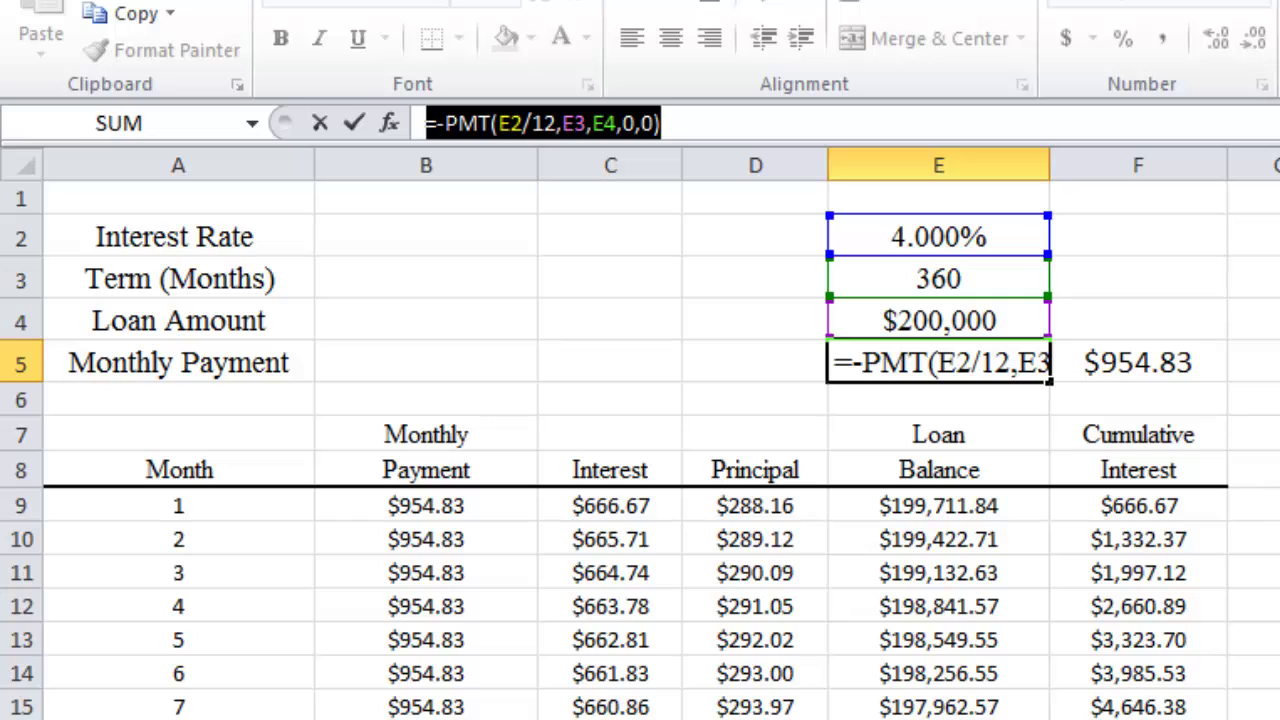
pyautogui.write('=I12')
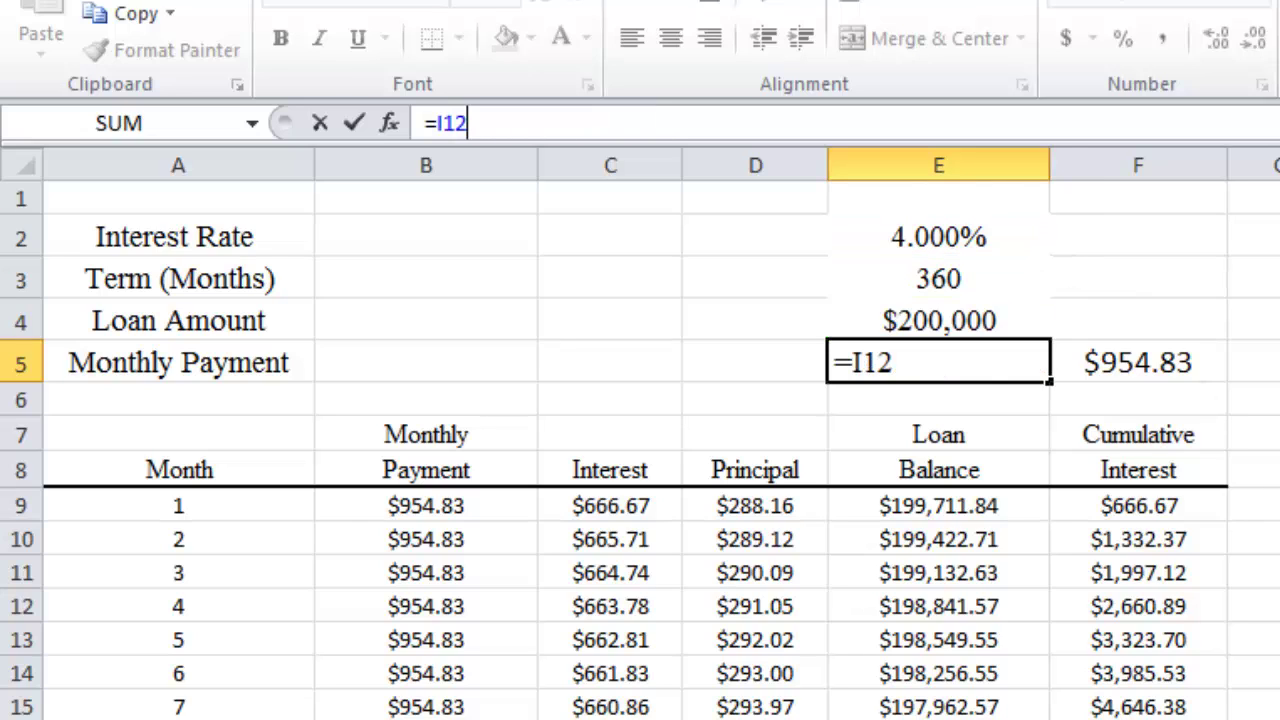
pyautogui.hotkey('ctrl', 'z')
pyautogui.hotkey('ctrl', 'z')
pyautogui.hotkey('ctrl', 'z')
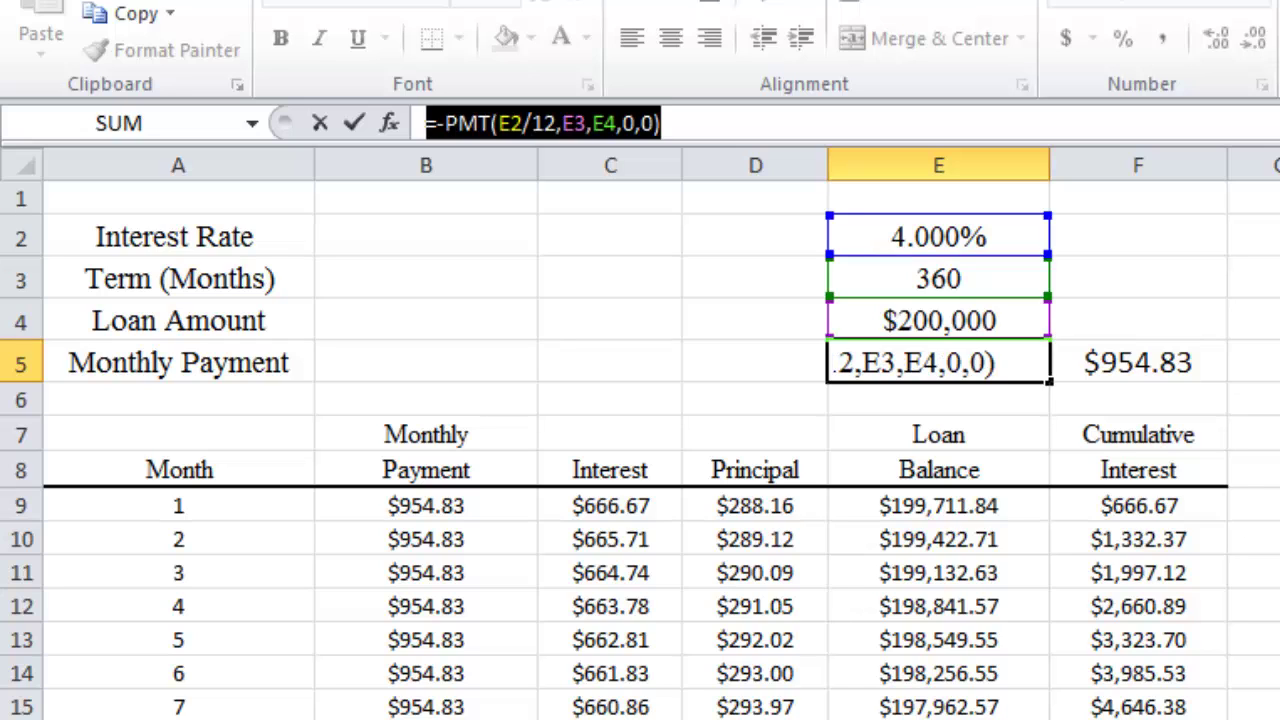
pyautogui.click(966, 372)
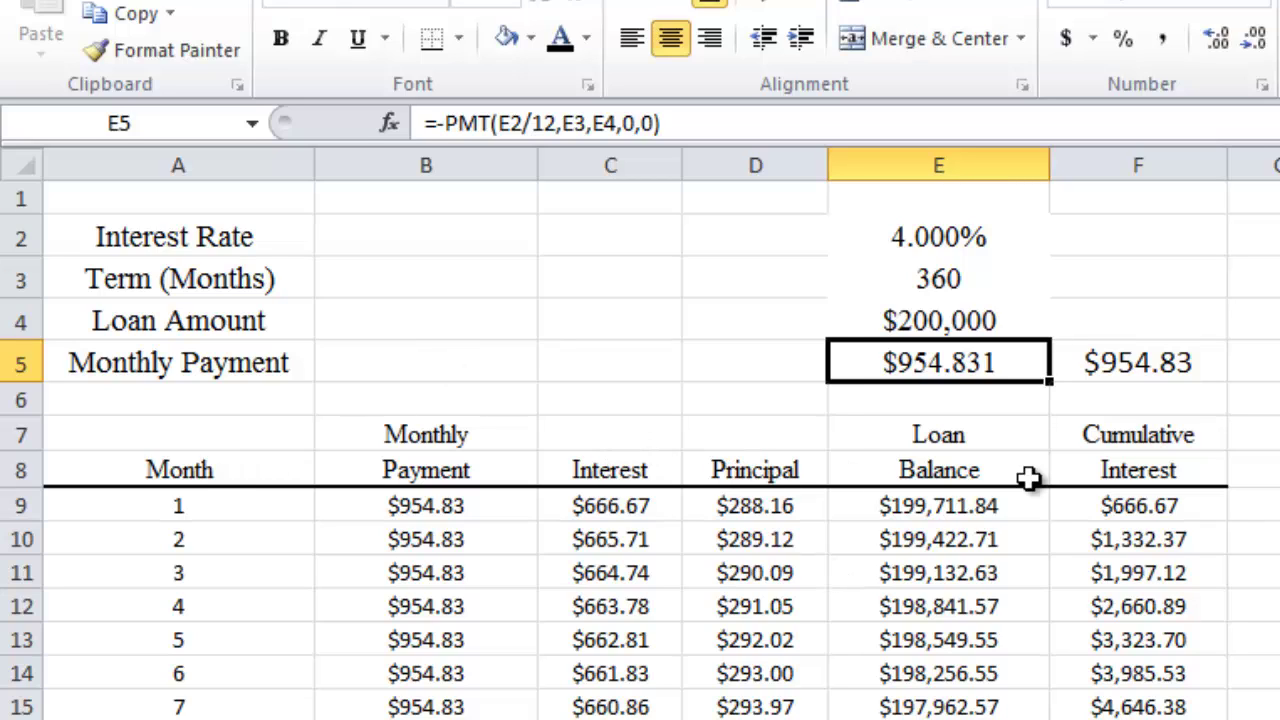
# - Look over the amortization table's column headings, including Month and Monthly Payment
pyautogui.moveTo(139, 434); pyautogui.dragTo(1100, 470)
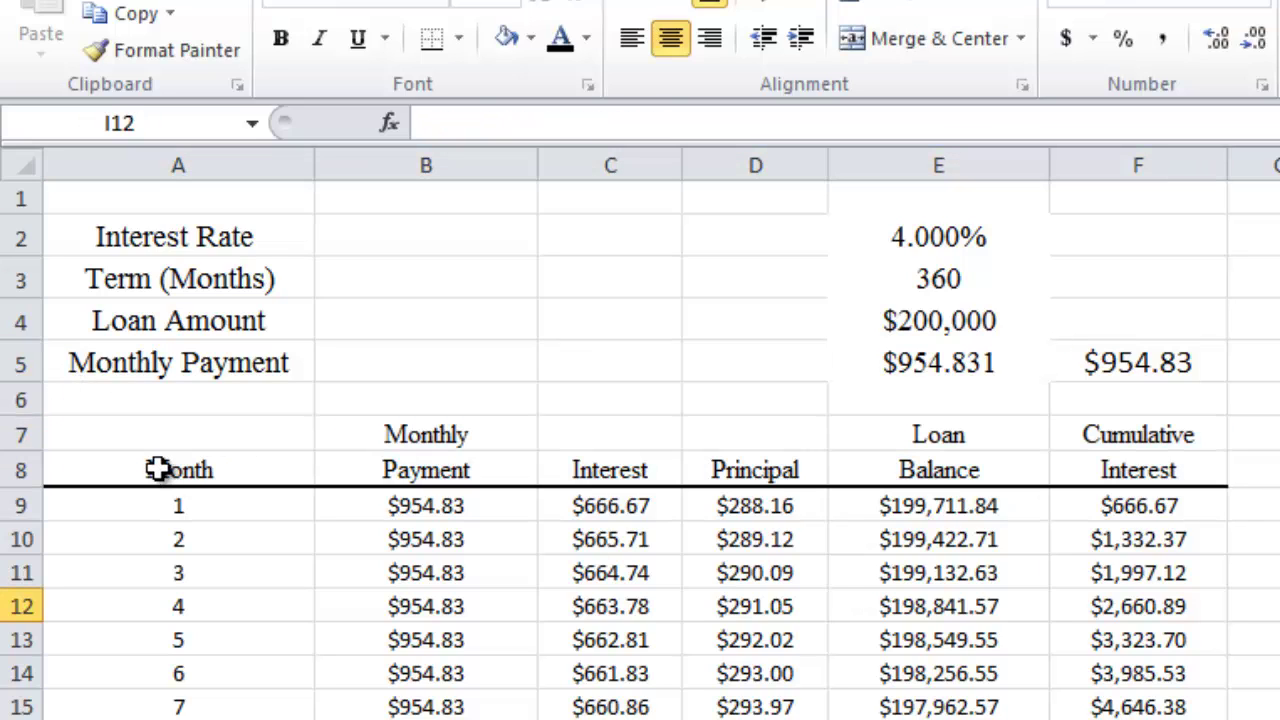
pyautogui.click(157, 471)
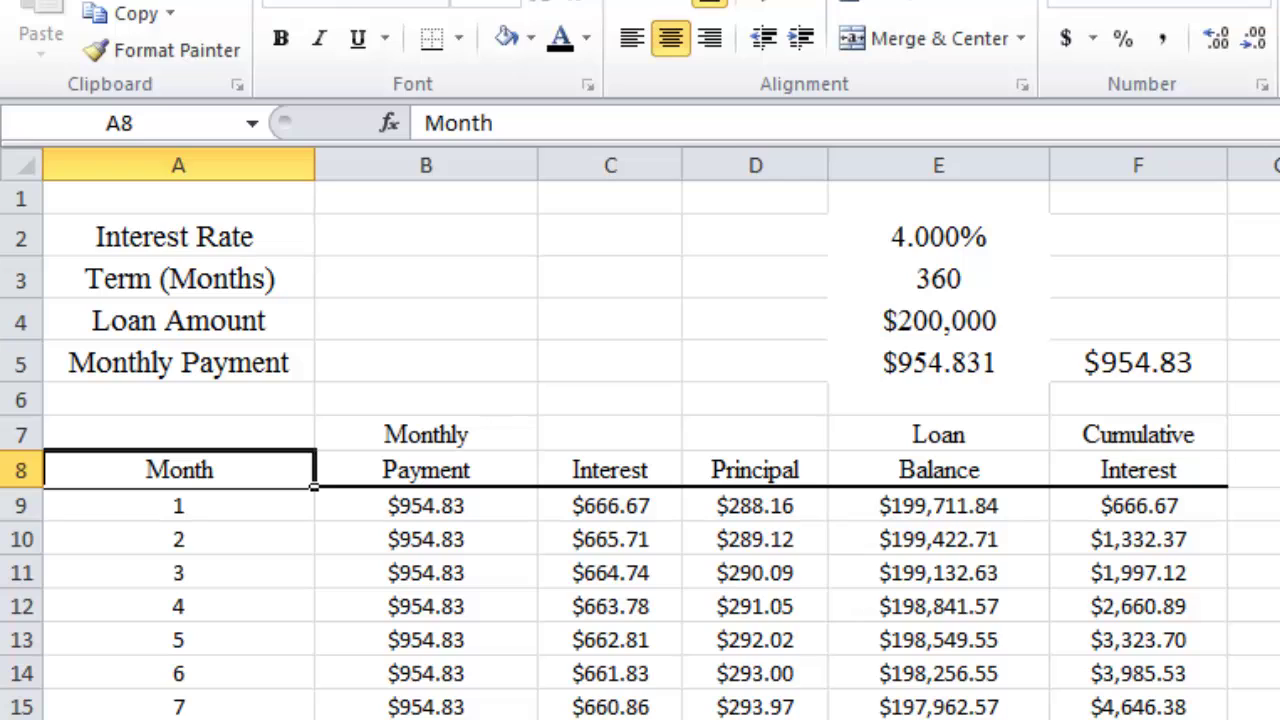
pyautogui.click(468, 462)
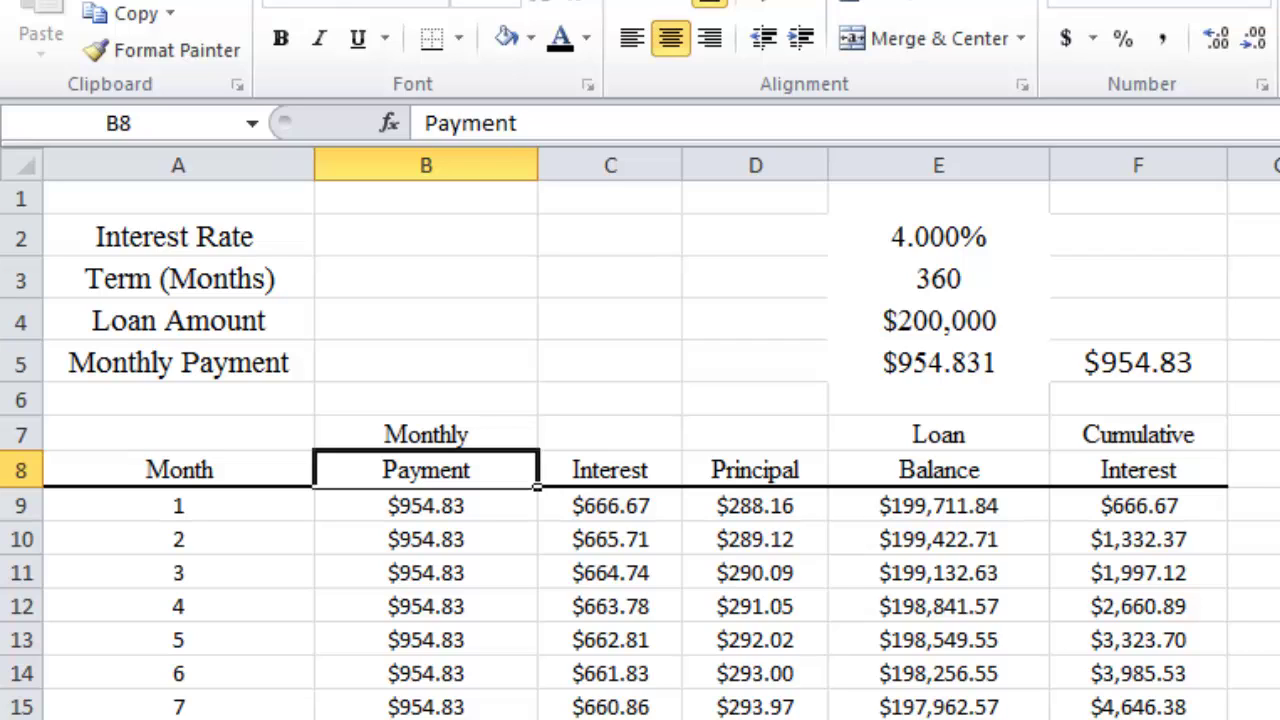
# - Examine how the first month's payment in B9 refers to the rounded monthly payment in F5
pyautogui.click(1157, 368)
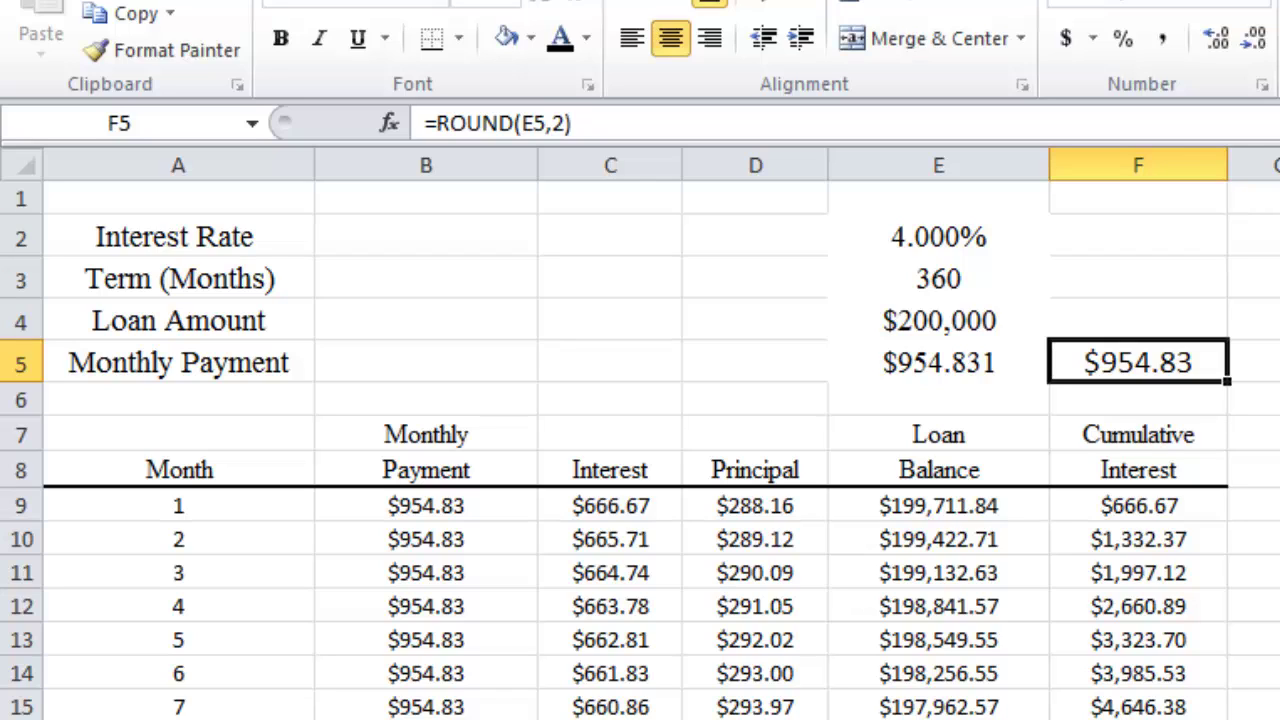
pyautogui.click(458, 512)
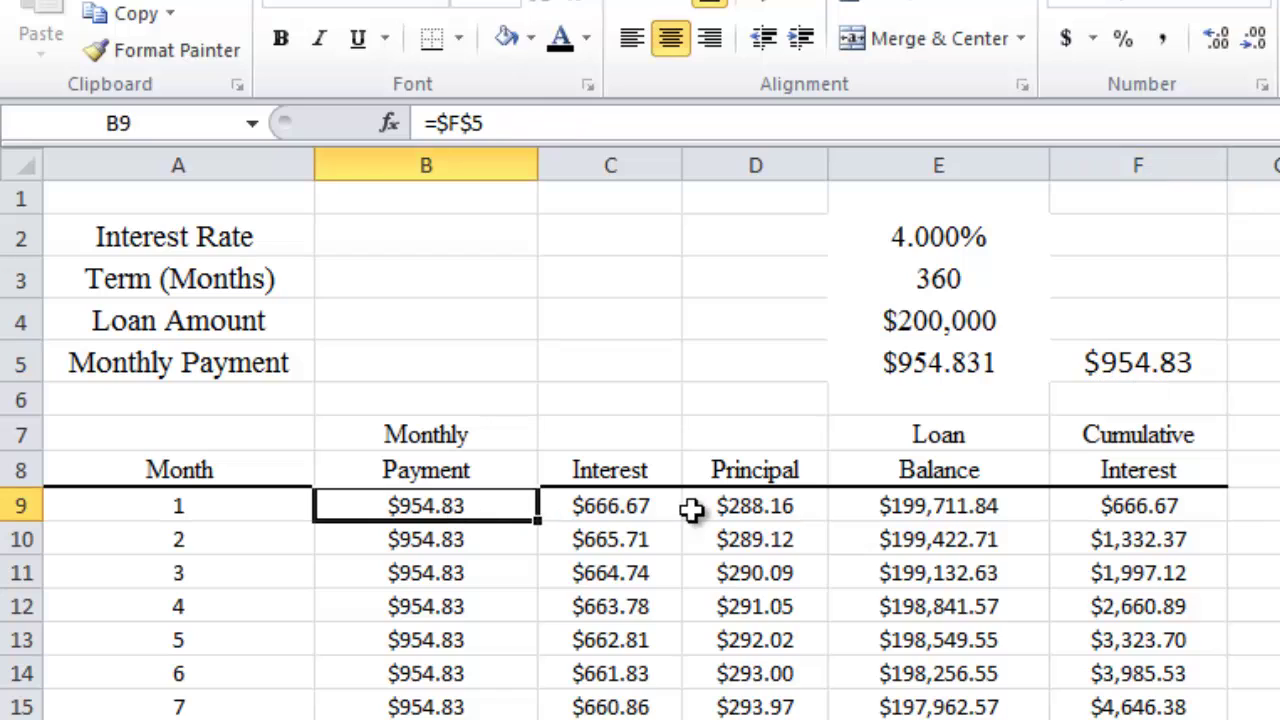
pyautogui.click(1178, 357)
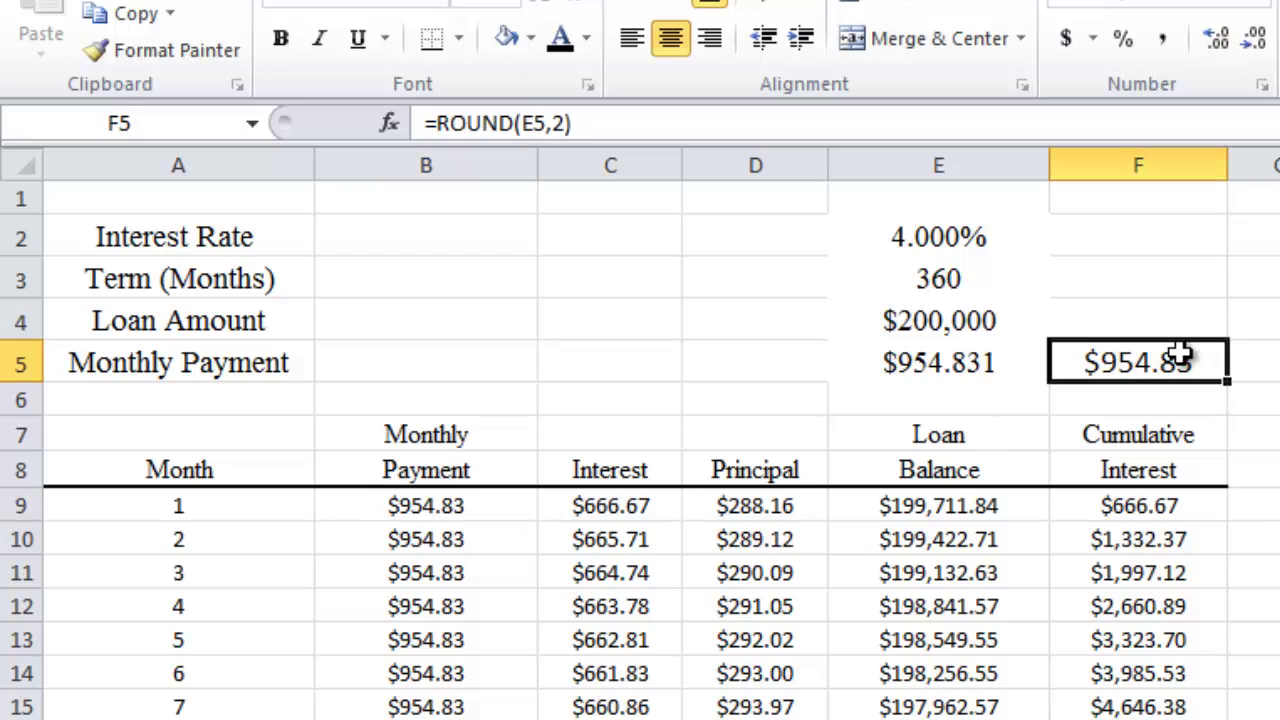
pyautogui.click(455, 505)
pyautogui.click(1126, 372)
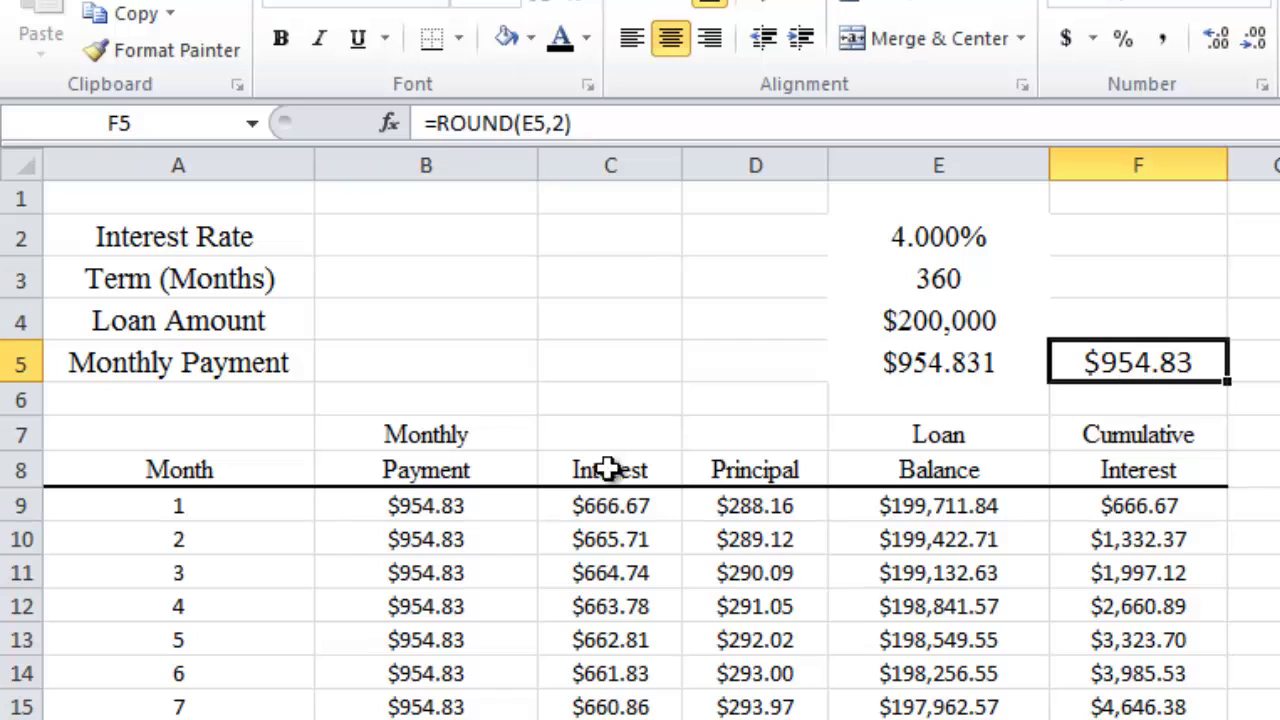
pyautogui.click(394, 510)
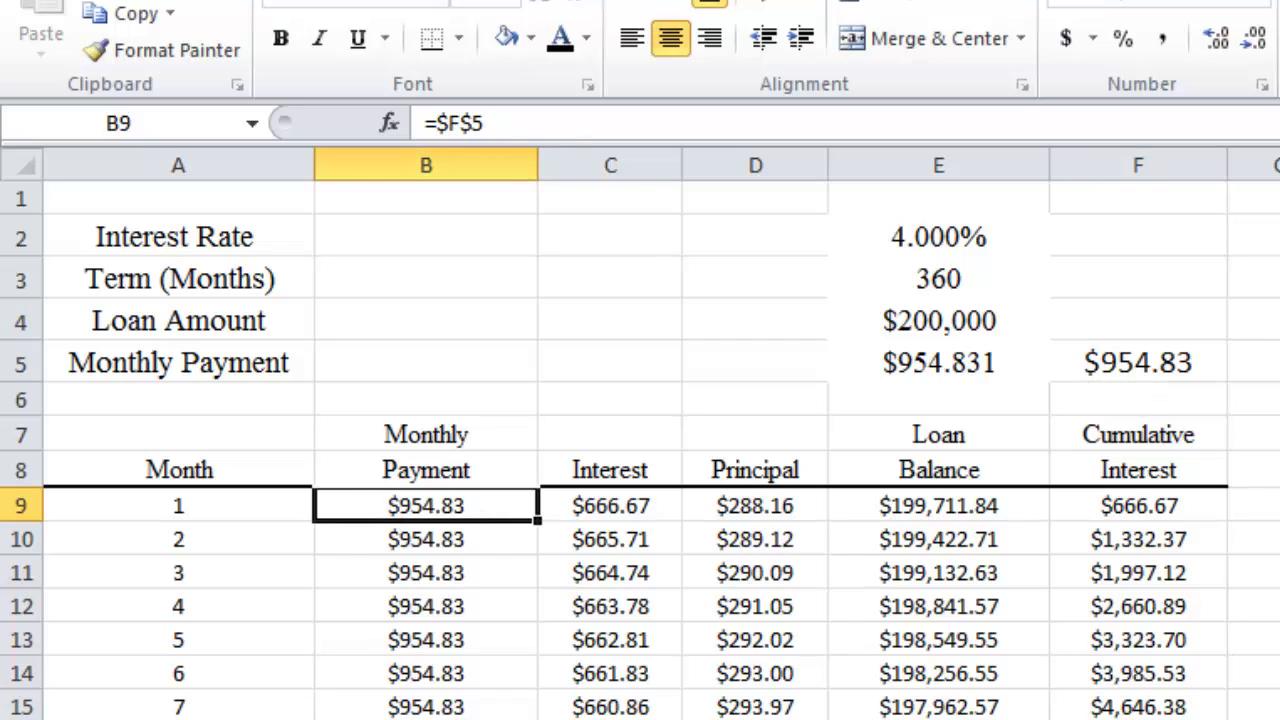
pyautogui.click(457, 125)
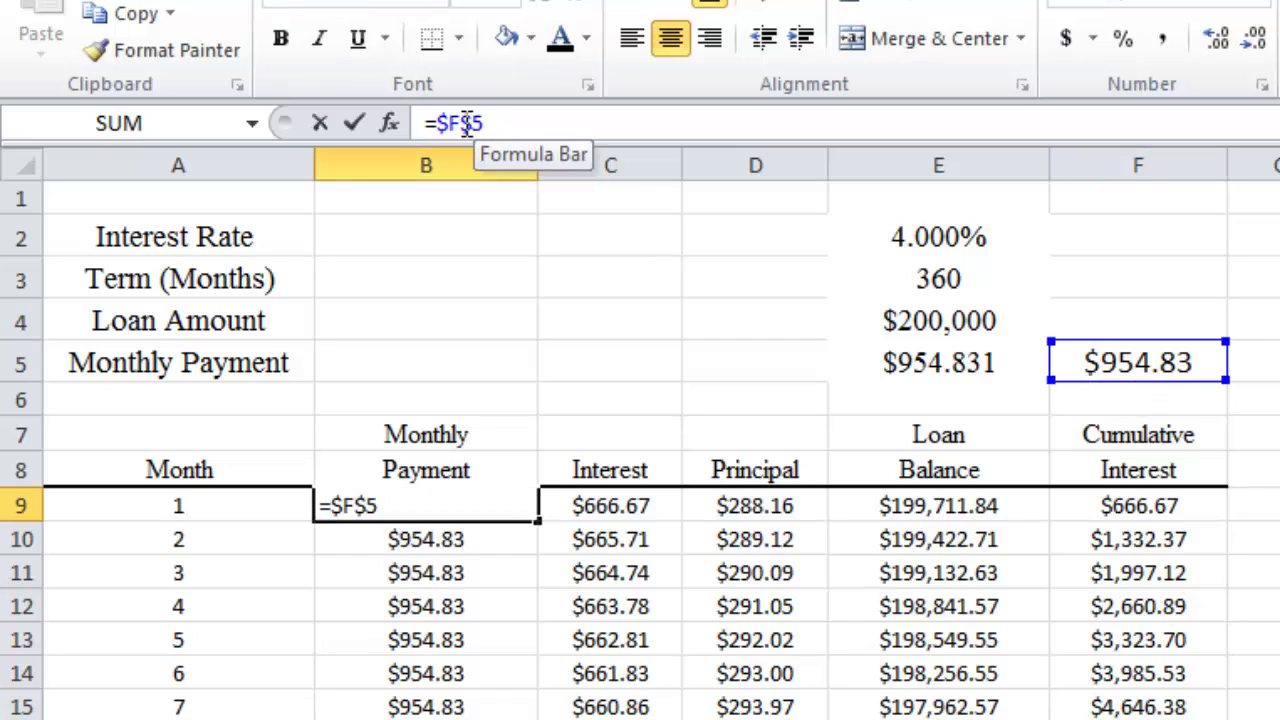
pyautogui.moveTo(426, 123); pyautogui.dragTo(516, 150)
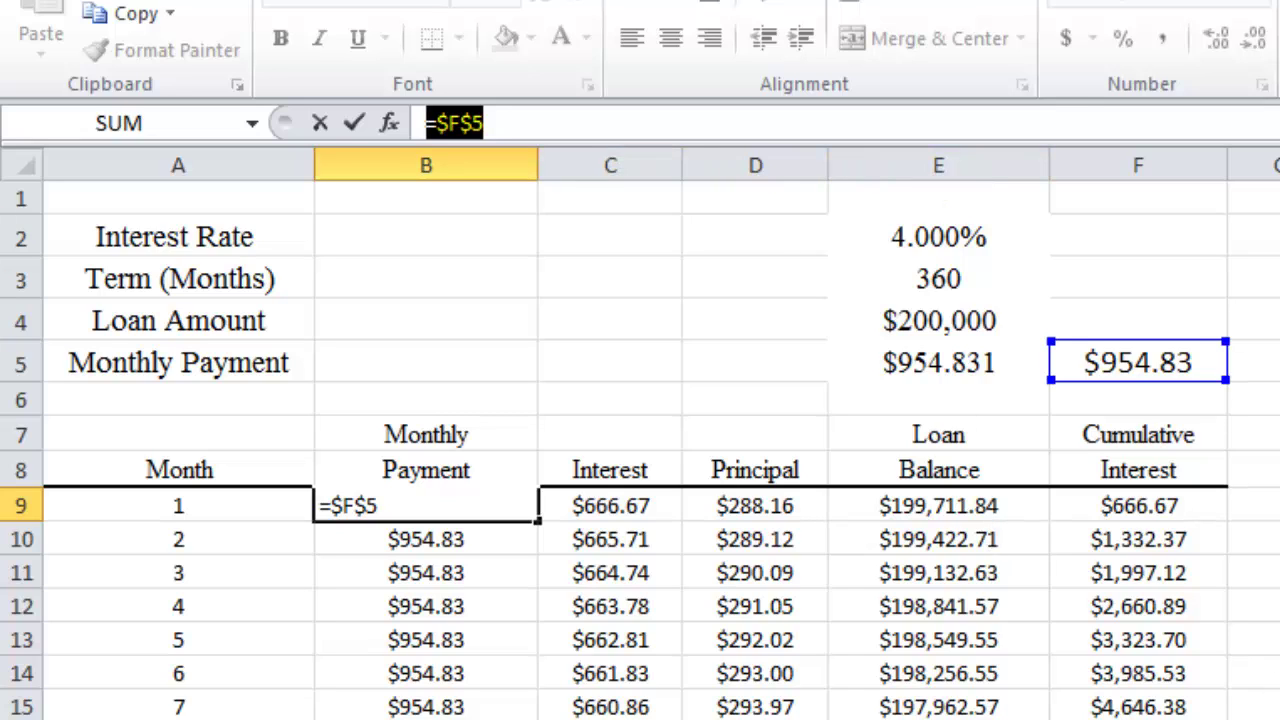
pyautogui.press('Return')
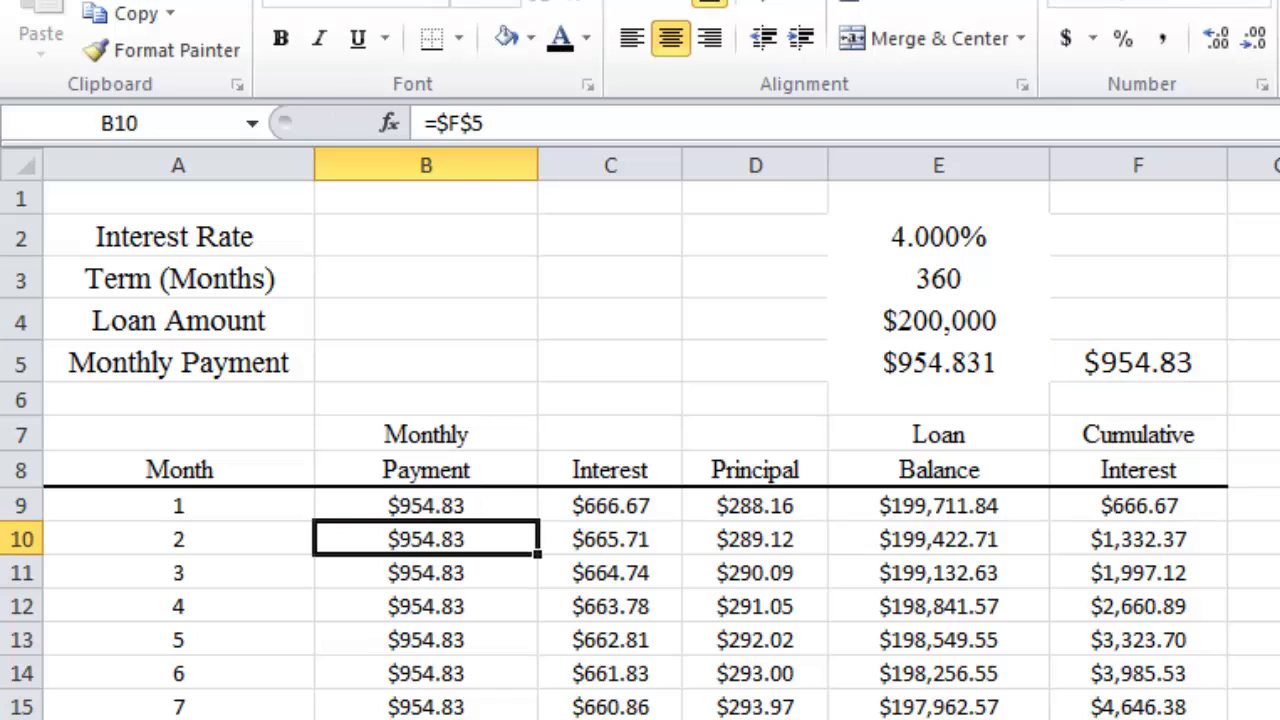
pyautogui.click(471, 505)
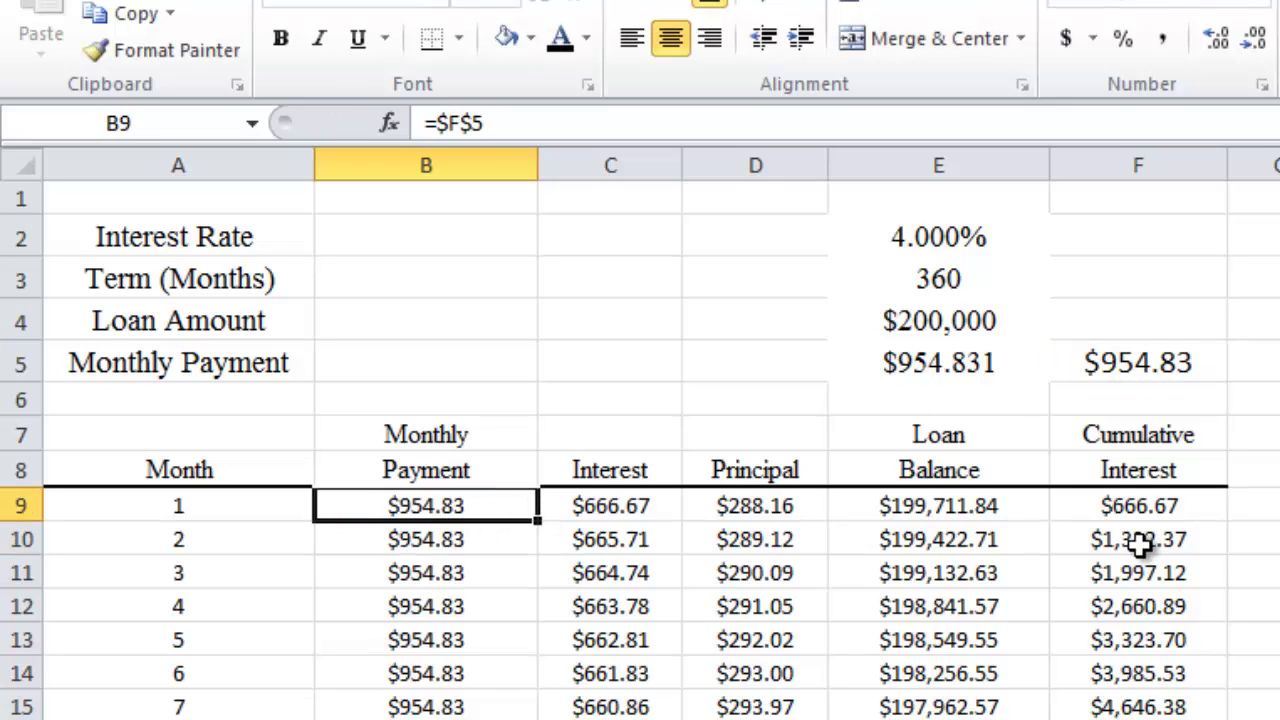
# - Examine the first month's interest formula in C9 and the cells it refers to
pyautogui.click(614, 500)
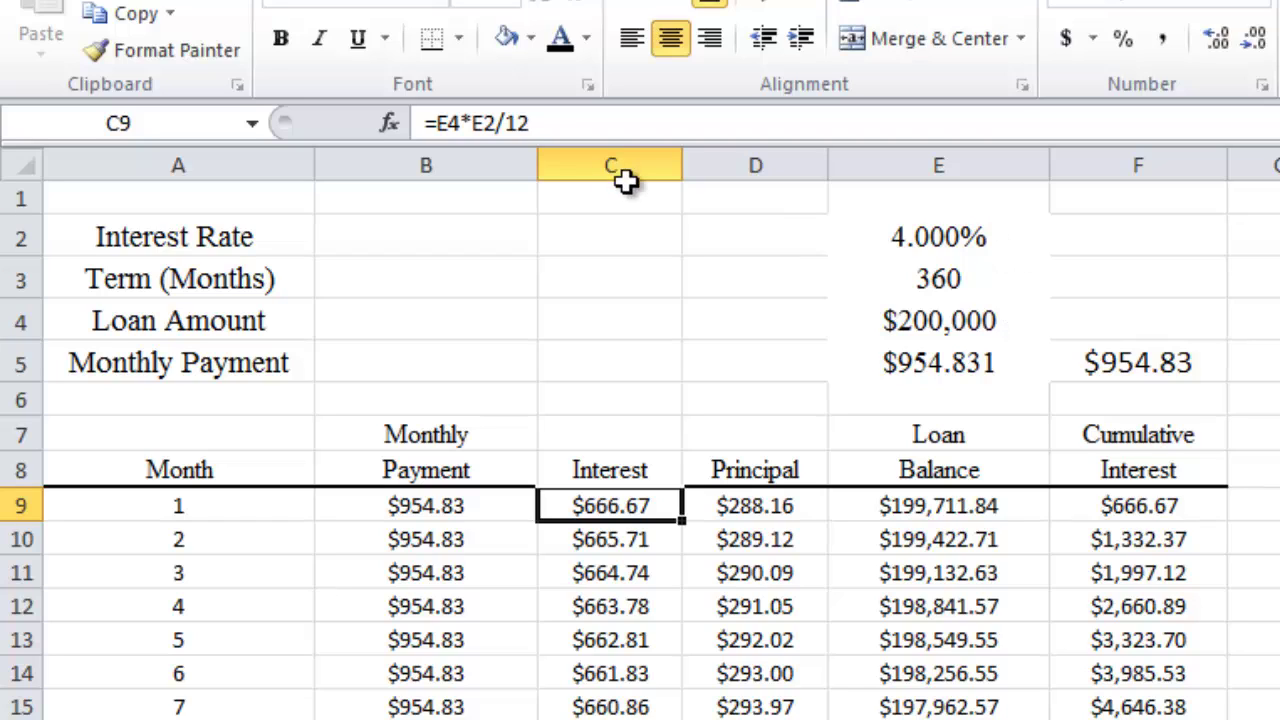
pyautogui.click(546, 123)
pyautogui.hotkey('shift', 'Home')
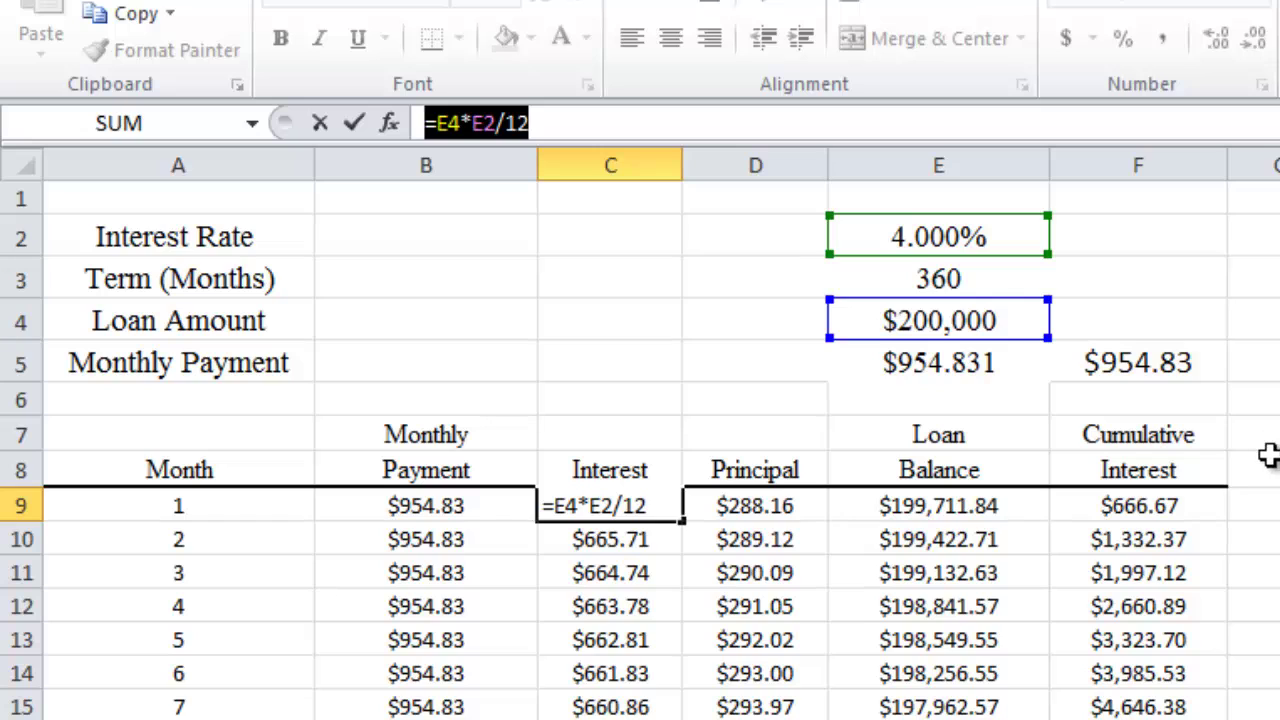
pyautogui.press('Return')
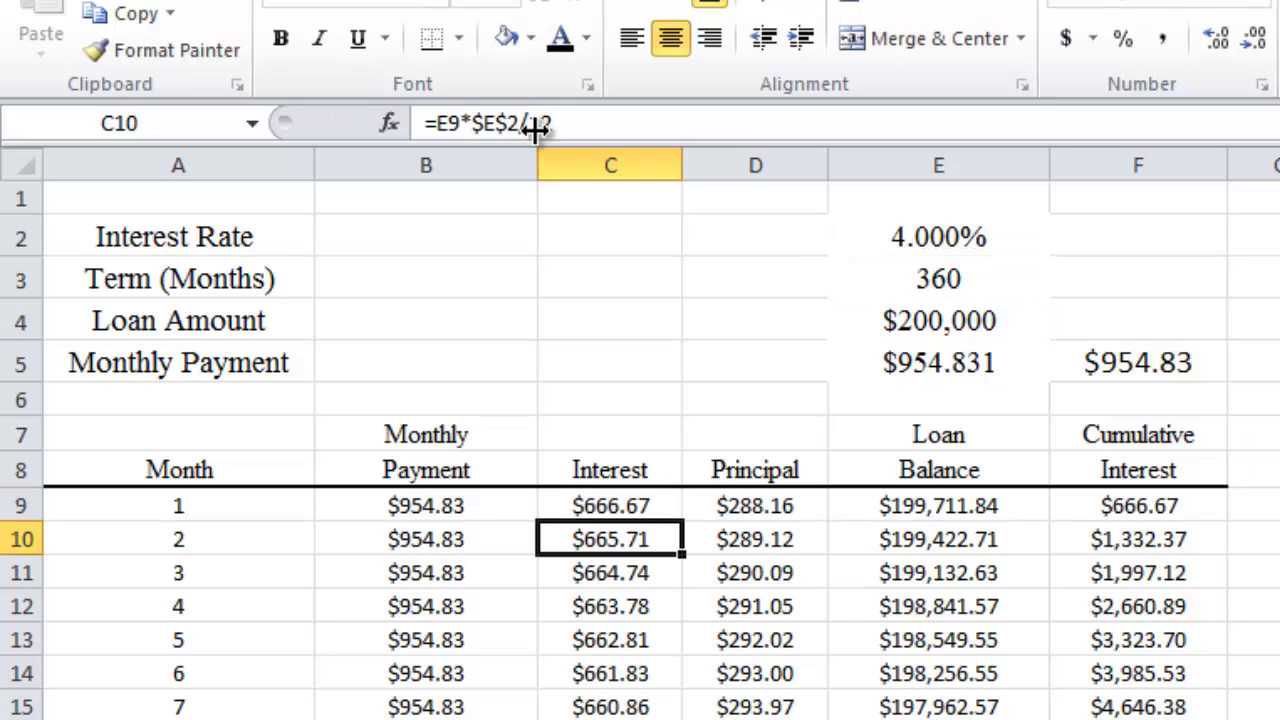
pyautogui.click(666, 508)
# - Examine the first month's principal formula in D9 together with its source cells B9 and C9
pyautogui.click(797, 509)
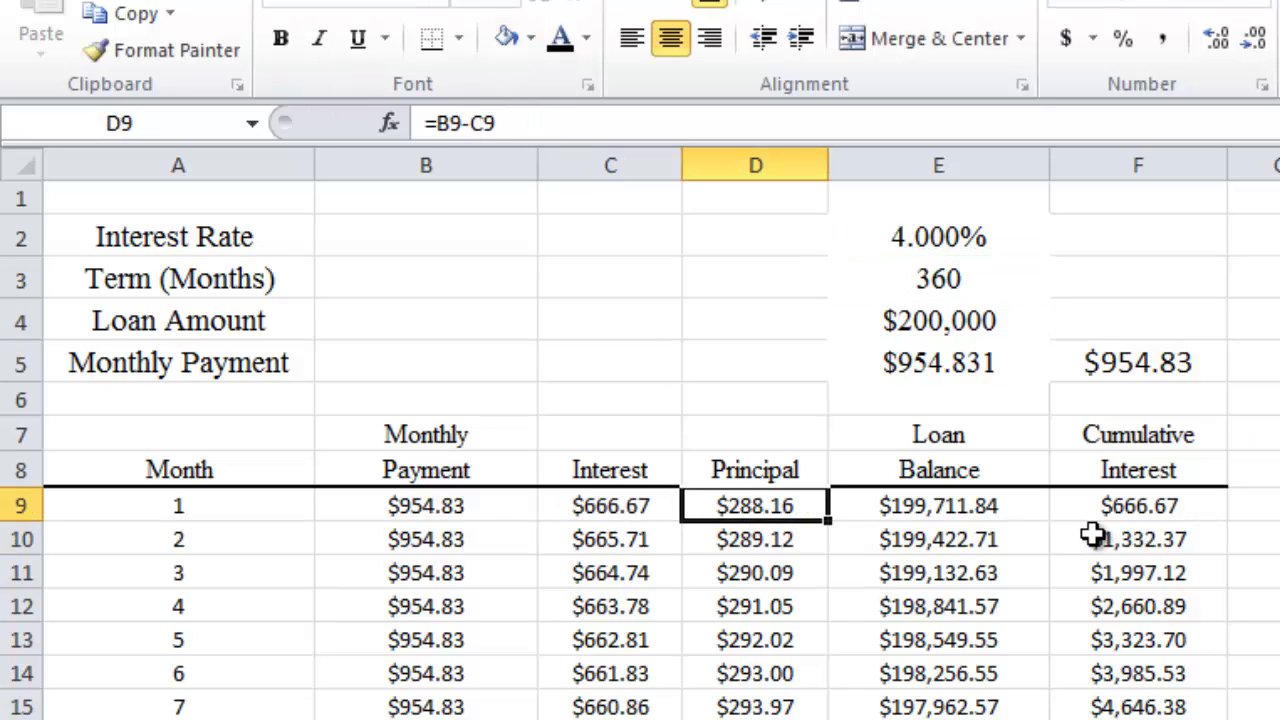
pyautogui.click(449, 502)
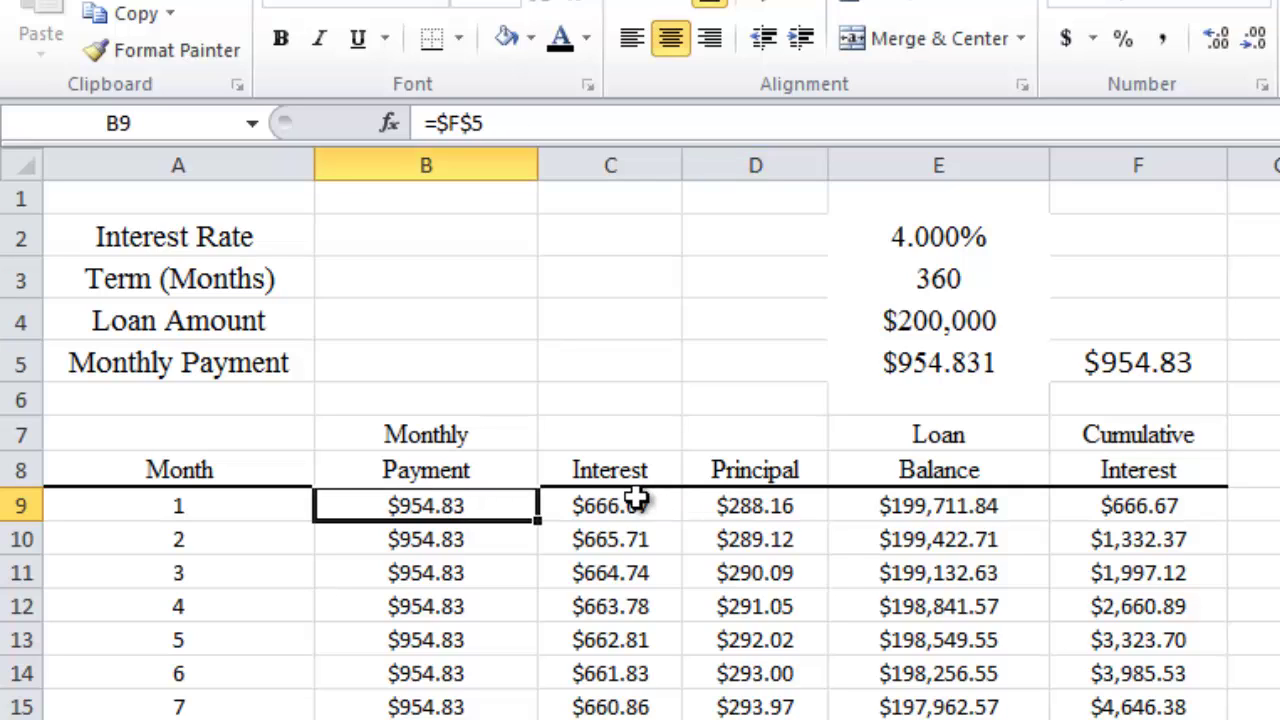
pyautogui.click(634, 500)
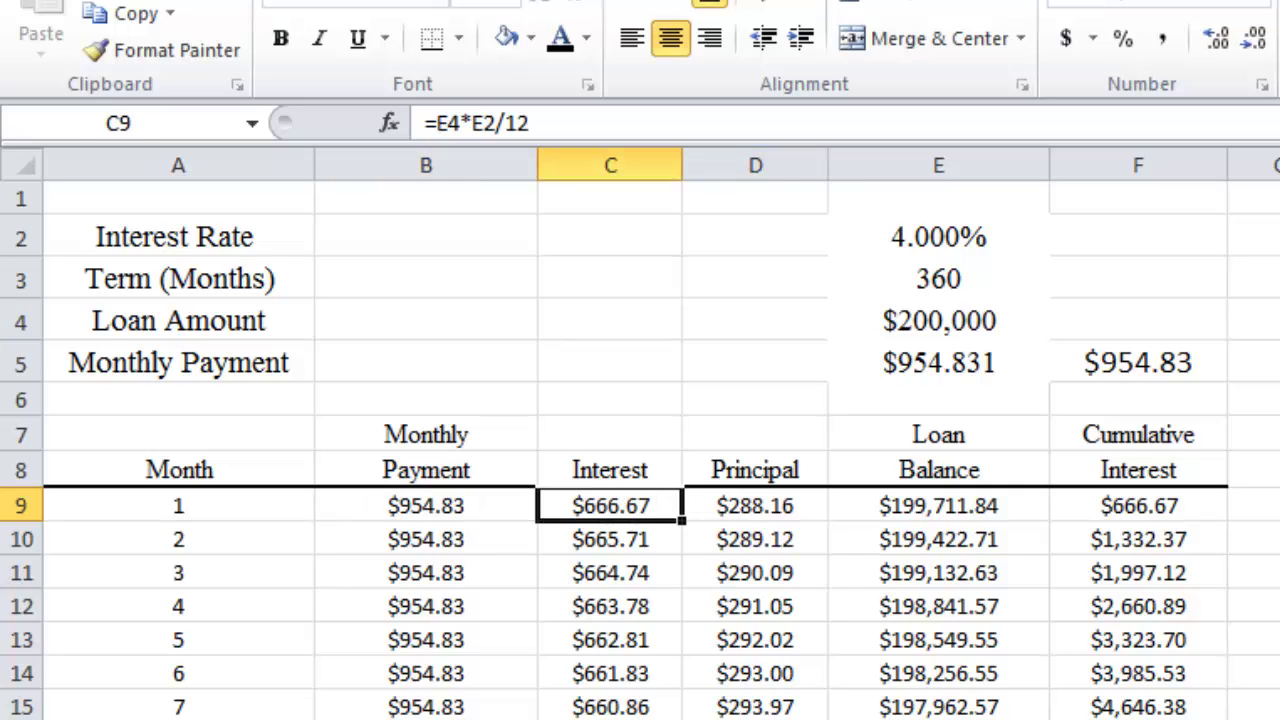
pyautogui.click(733, 508)
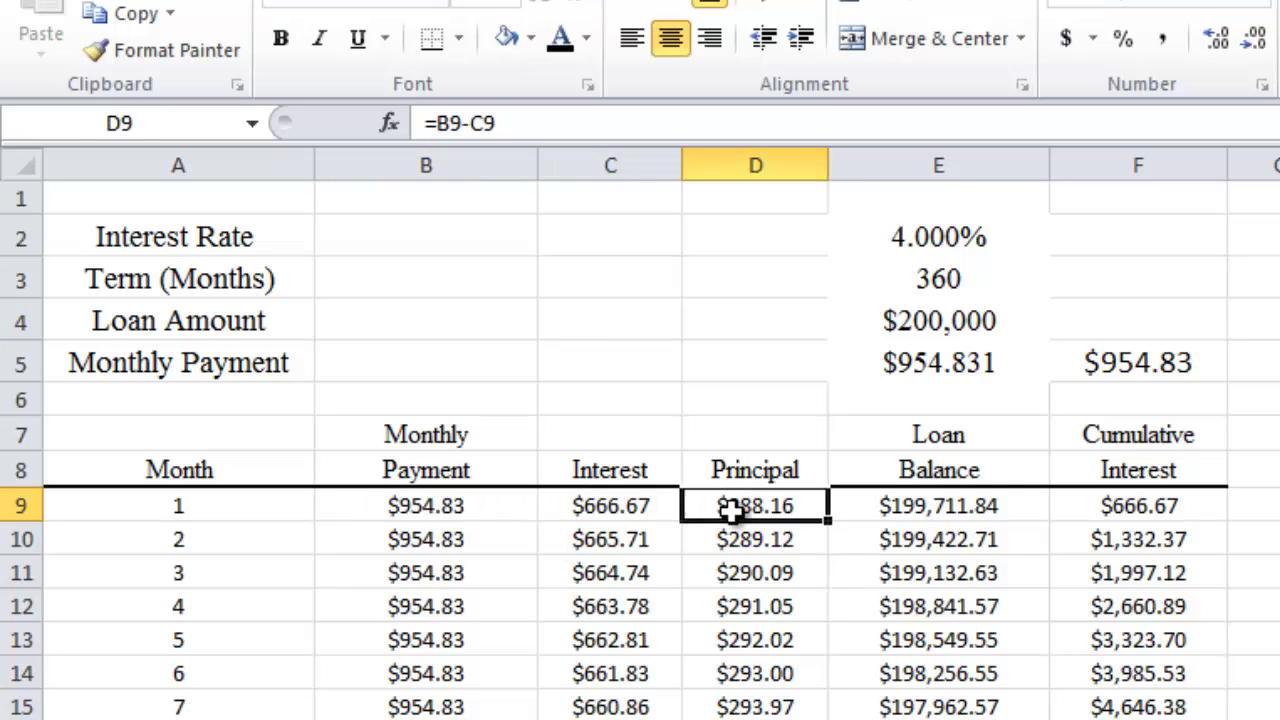
# - Compare how the first month's payment in B9 splits into interest in C9 and principal in D9
pyautogui.click(418, 500)
pyautogui.click(588, 504)
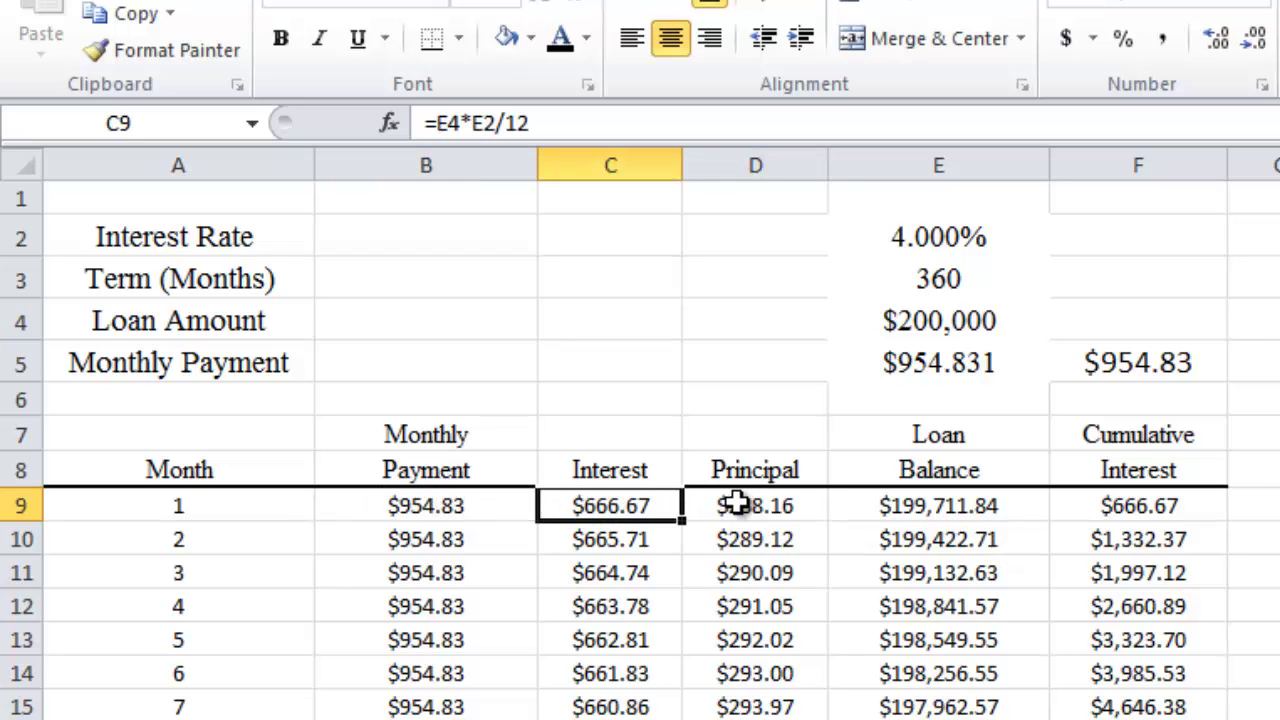
pyautogui.click(737, 505)
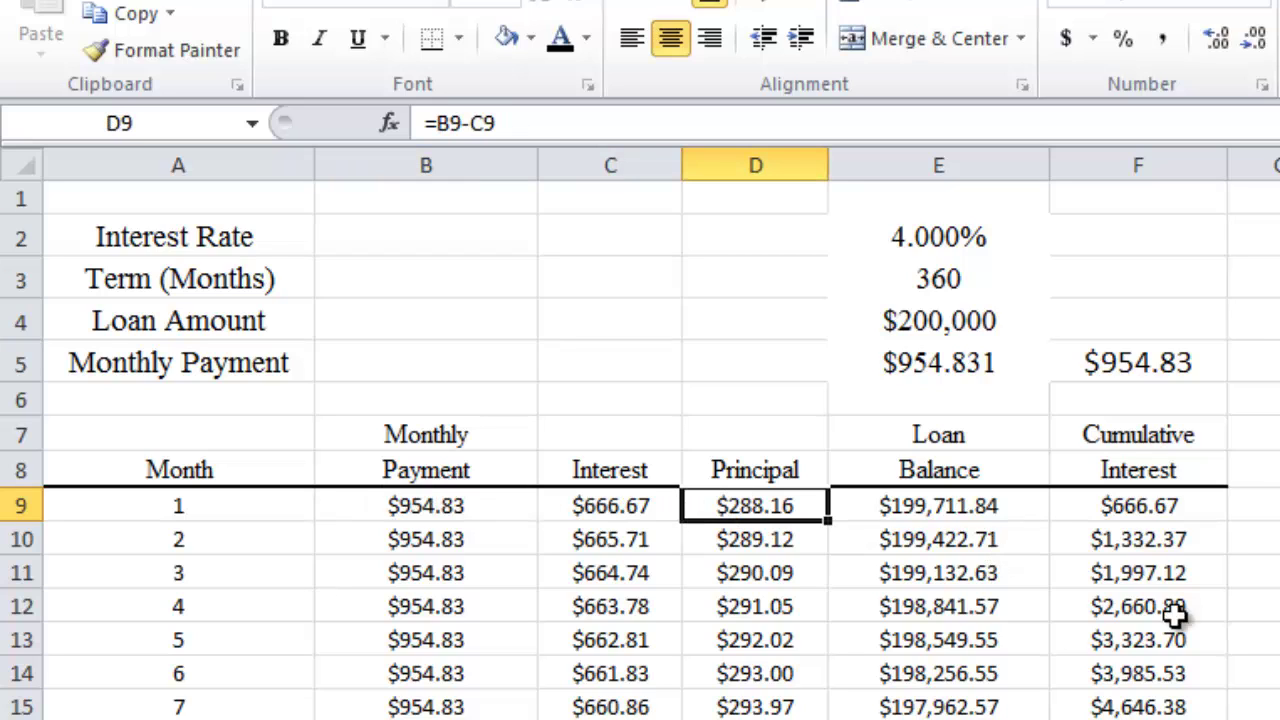
pyautogui.click(614, 511)
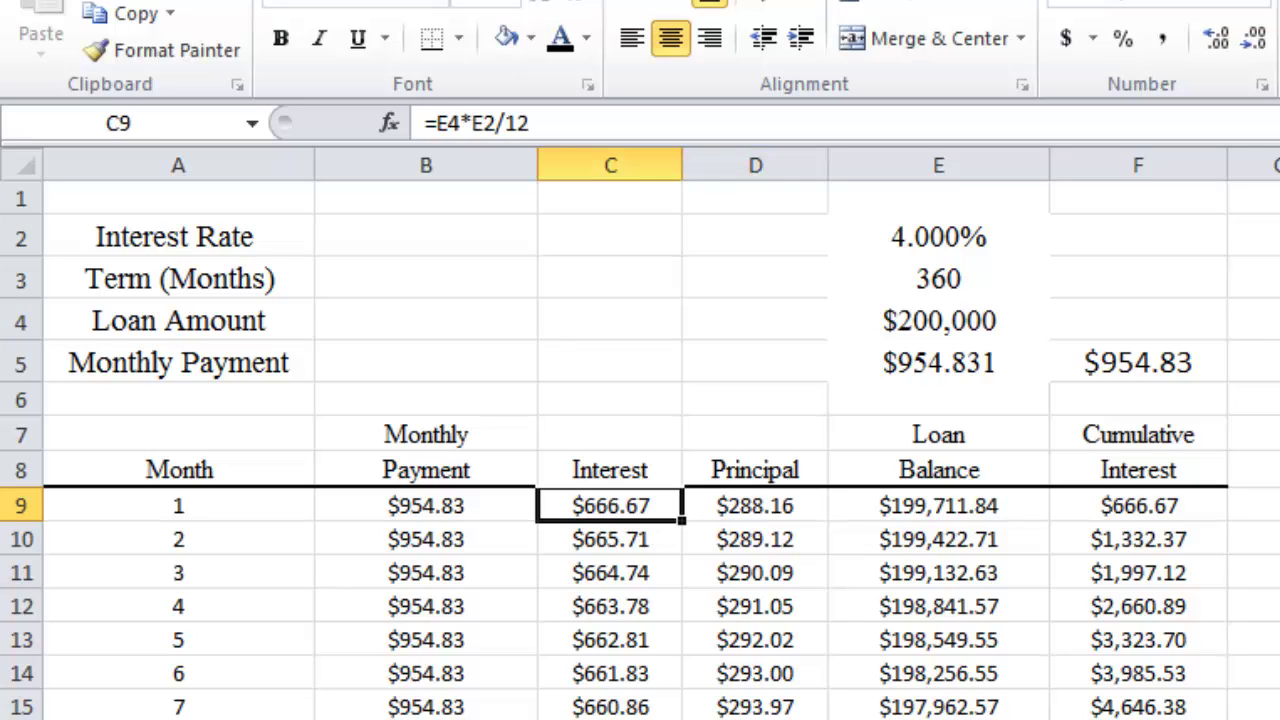
pyautogui.click(750, 500)
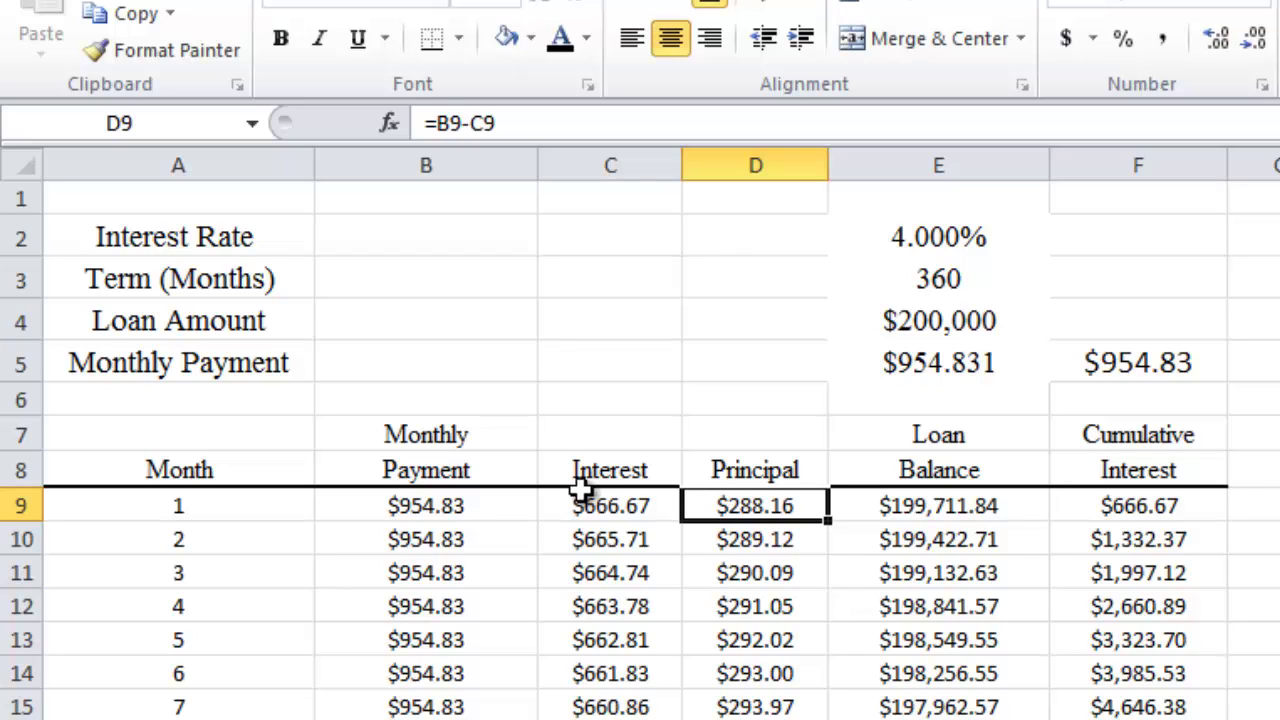
pyautogui.click(625, 508)
pyautogui.click(772, 508)
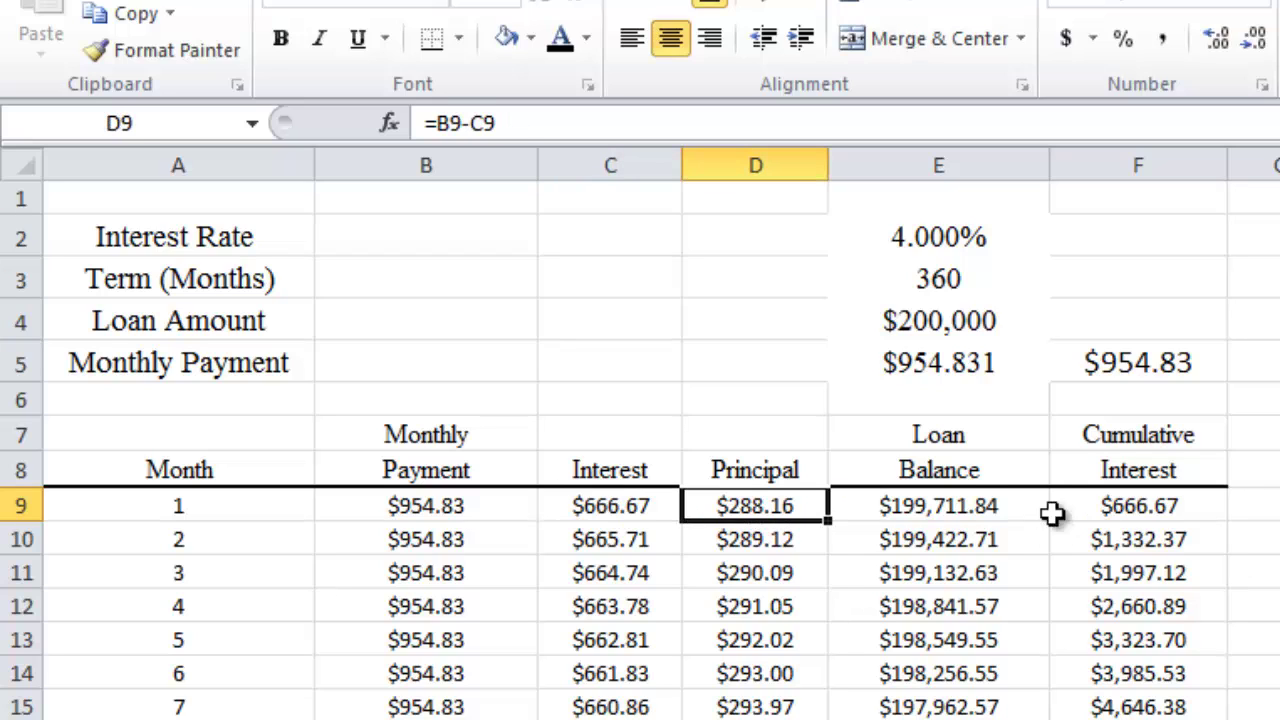
# - Examine the first month's loan balance formula in E9 together with the loan amount in E4 and the principal in D9
pyautogui.click(960, 500)
pyautogui.click(1150, 500)
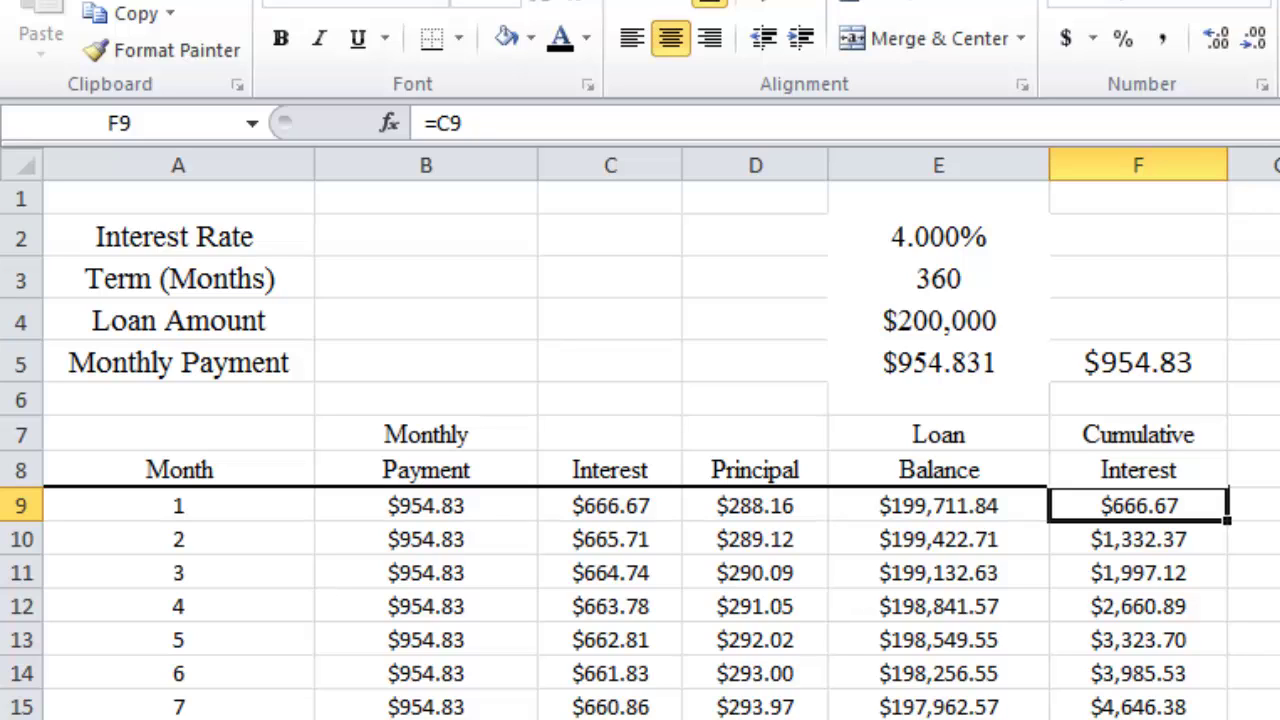
pyautogui.click(925, 508)
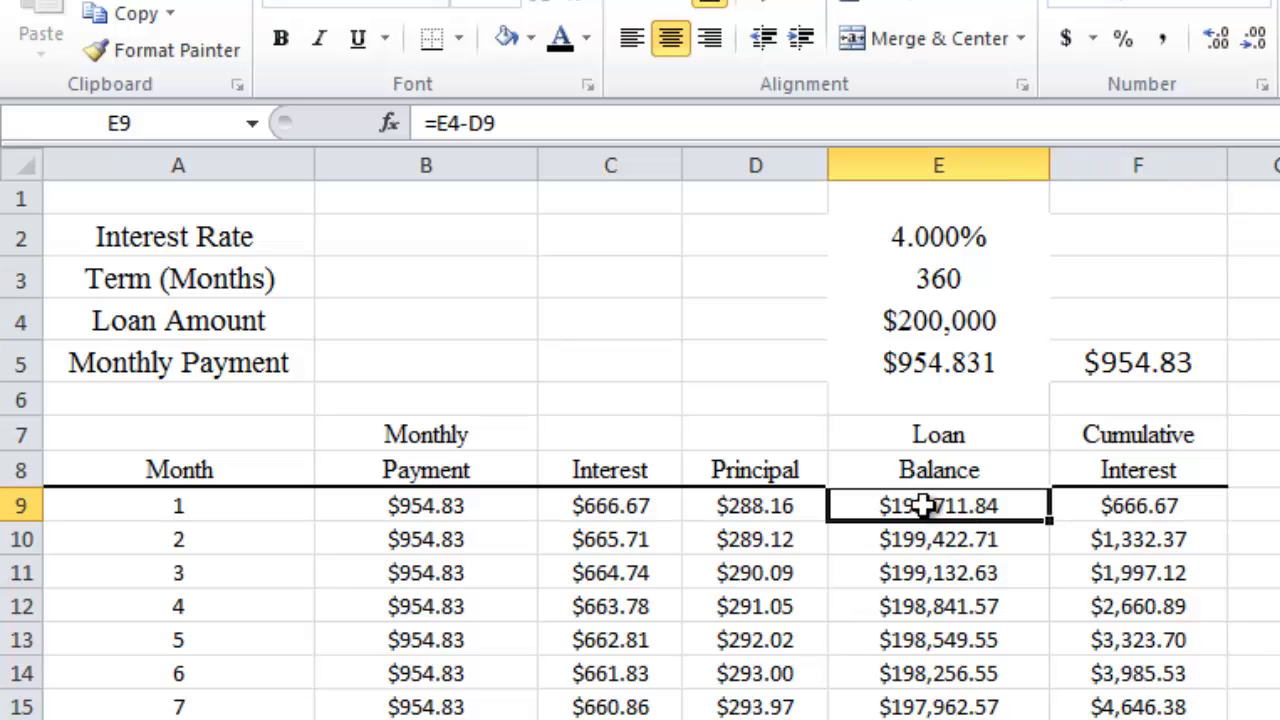
pyautogui.click(883, 329)
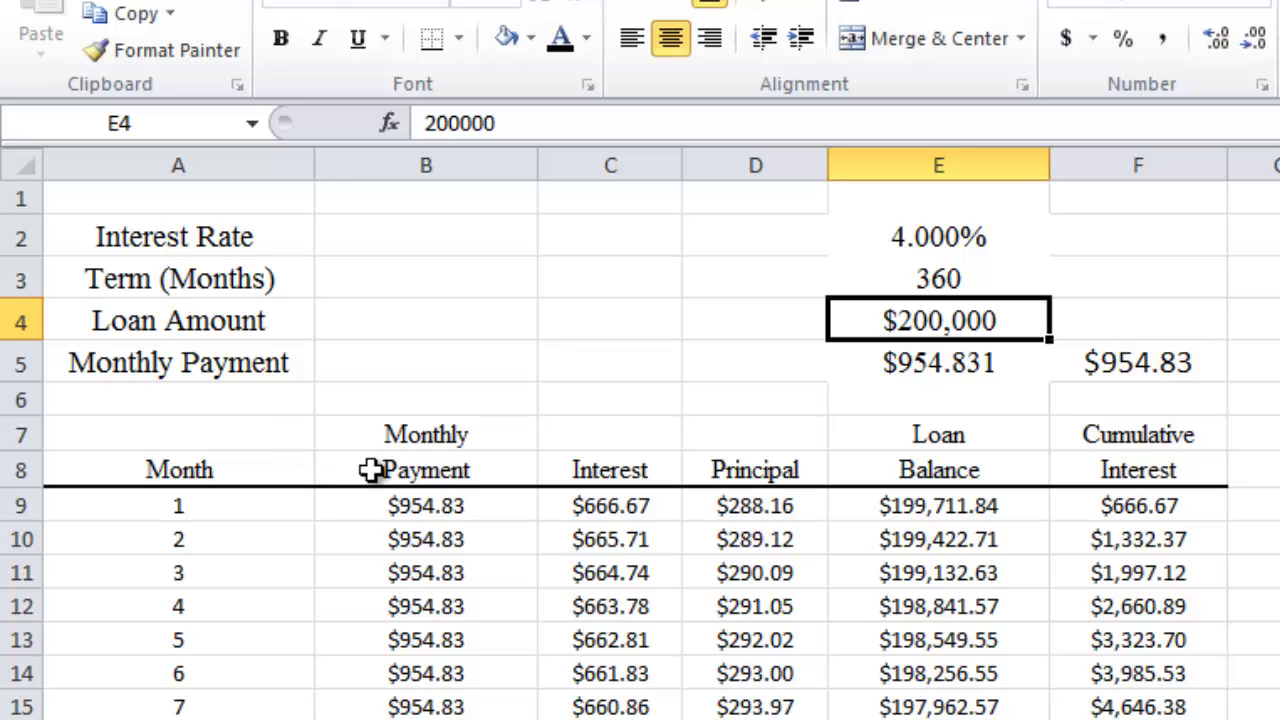
pyautogui.click(782, 528)
pyautogui.click(784, 494)
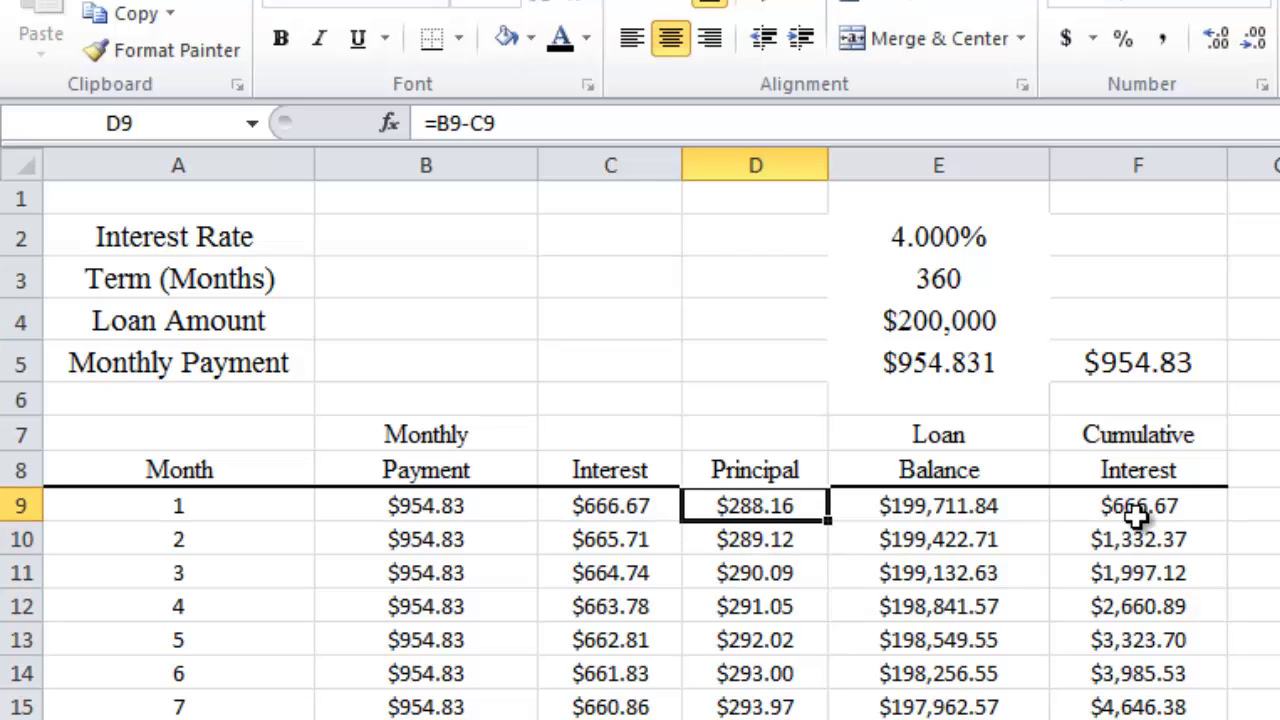
pyautogui.click(972, 320)
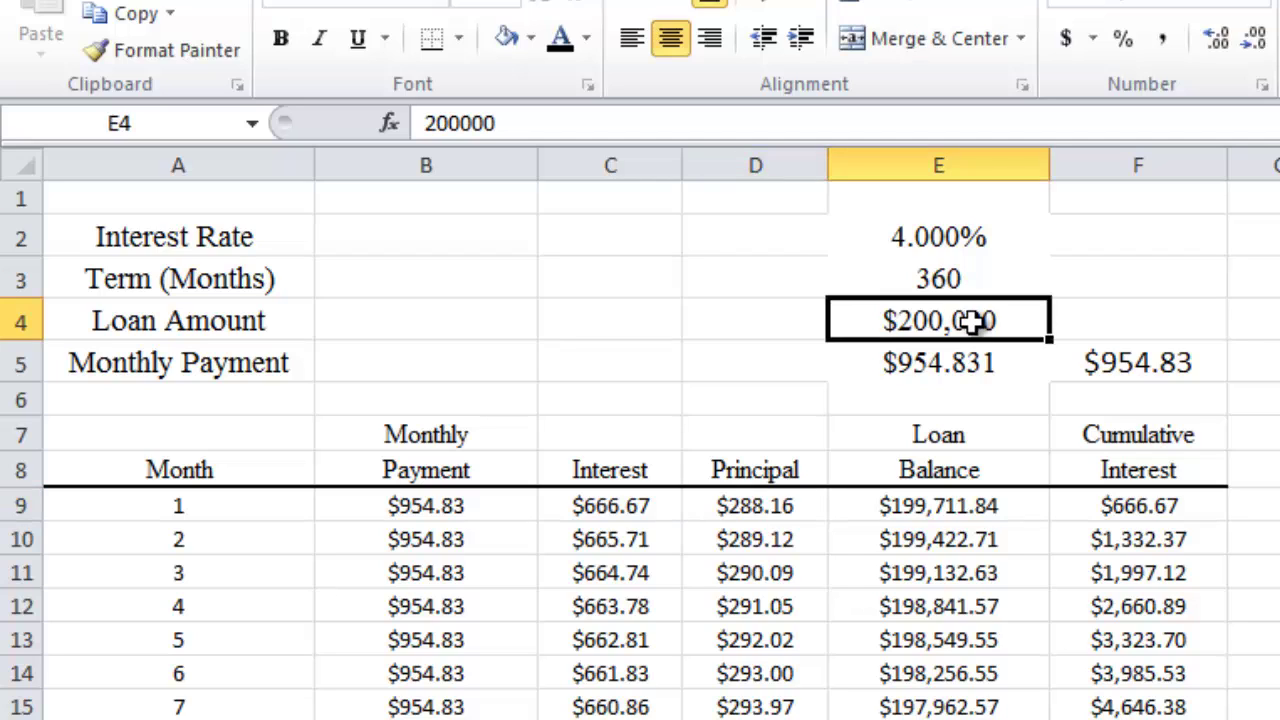
pyautogui.click(788, 502)
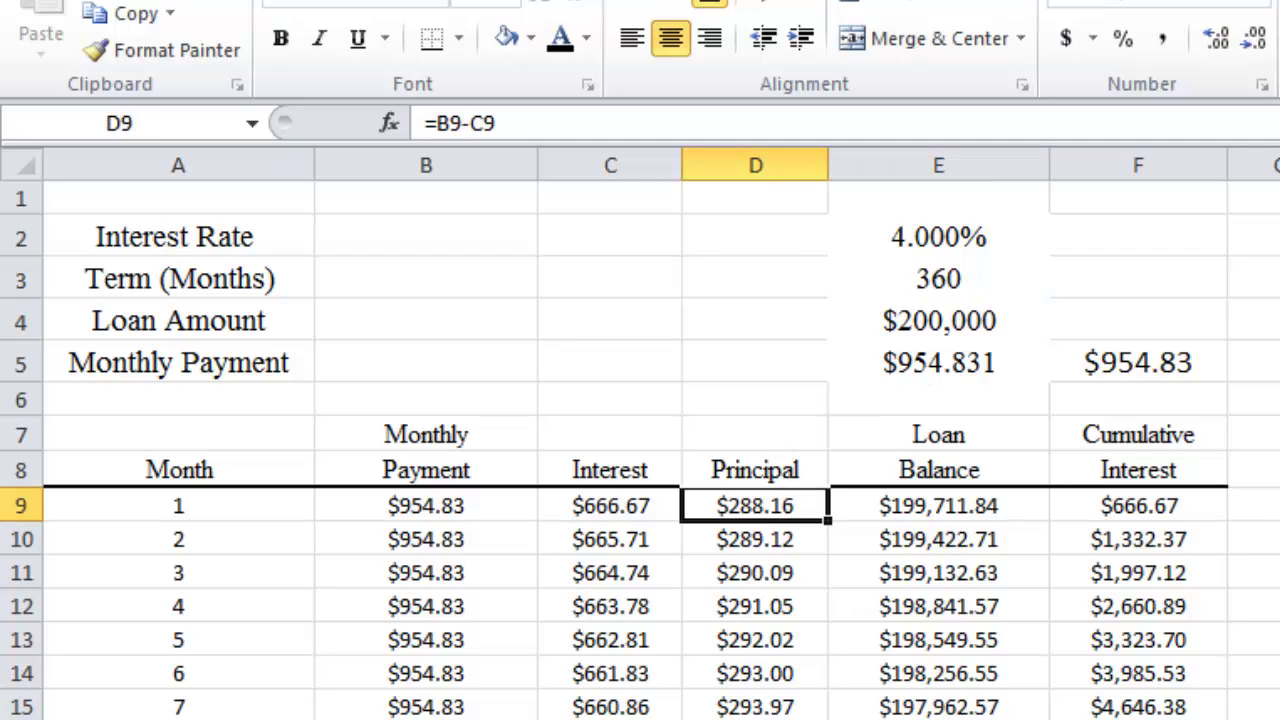
pyautogui.click(935, 510)
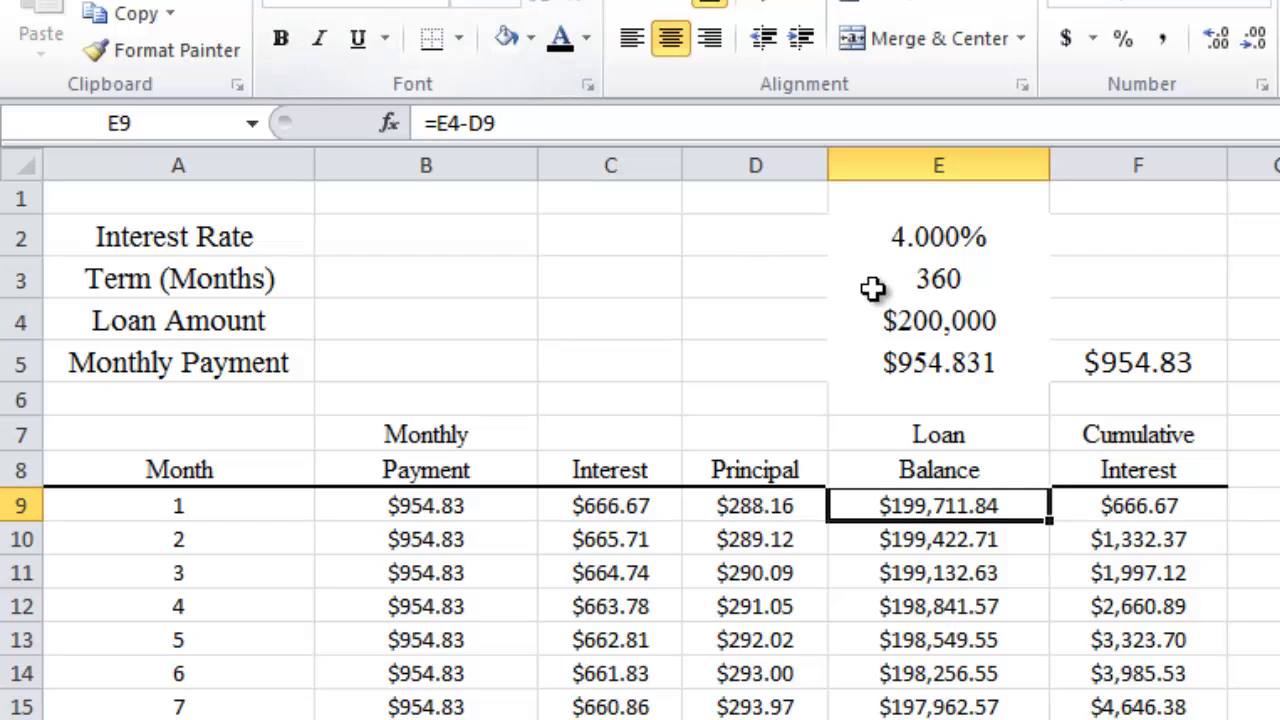
pyautogui.click(973, 327)
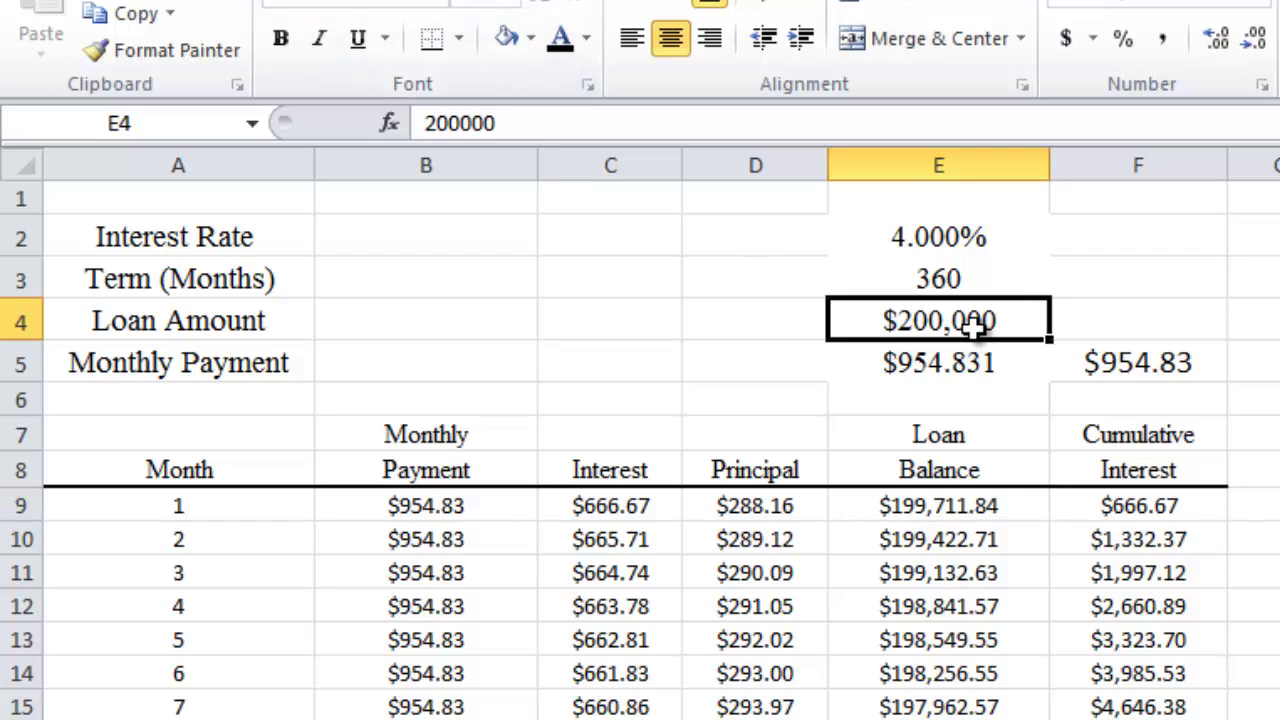
pyautogui.click(796, 505)
pyautogui.click(937, 506)
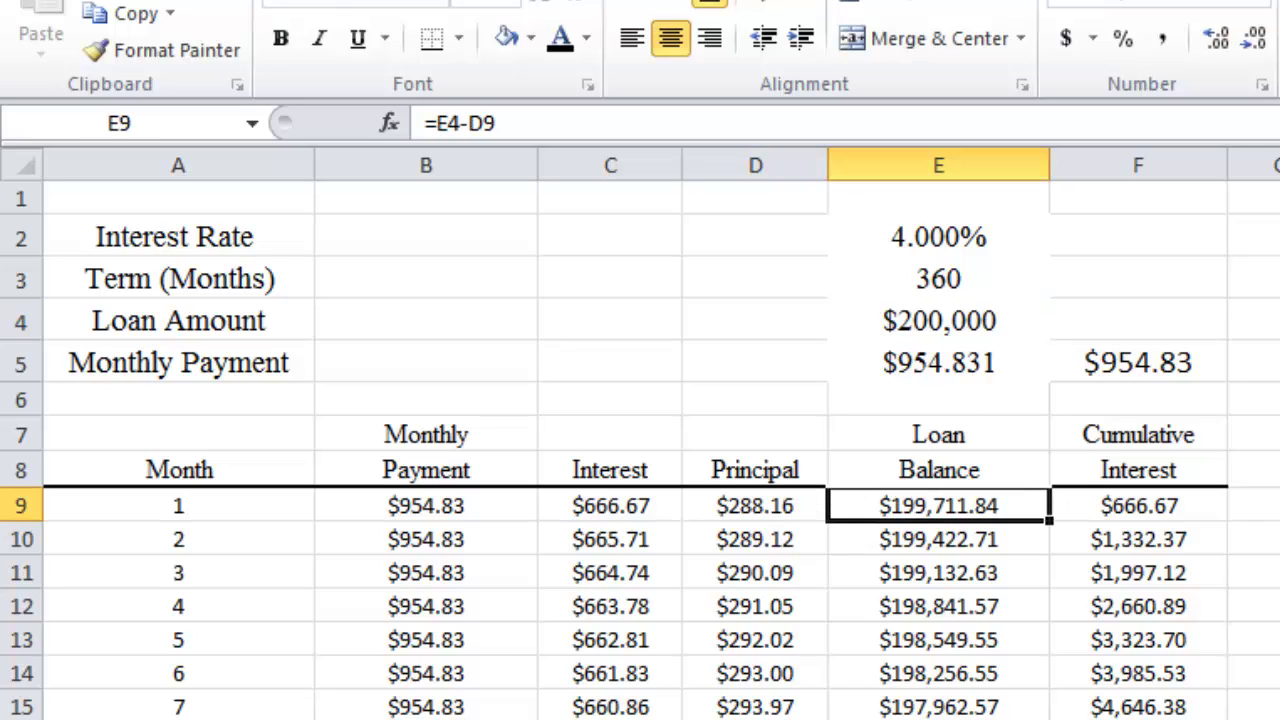
# - Examine how the first month's cumulative interest in F9 refers to the interest in C9
pyautogui.click(1140, 505)
pyautogui.click(610, 505)
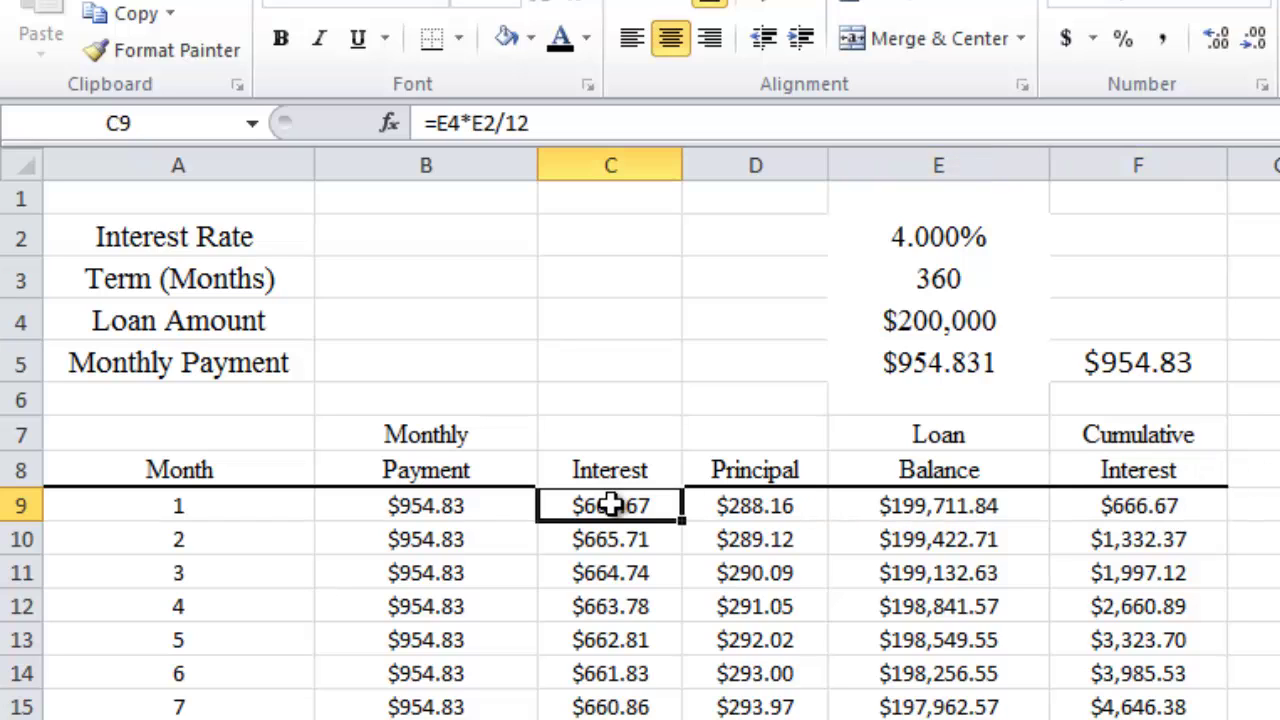
pyautogui.click(1143, 508)
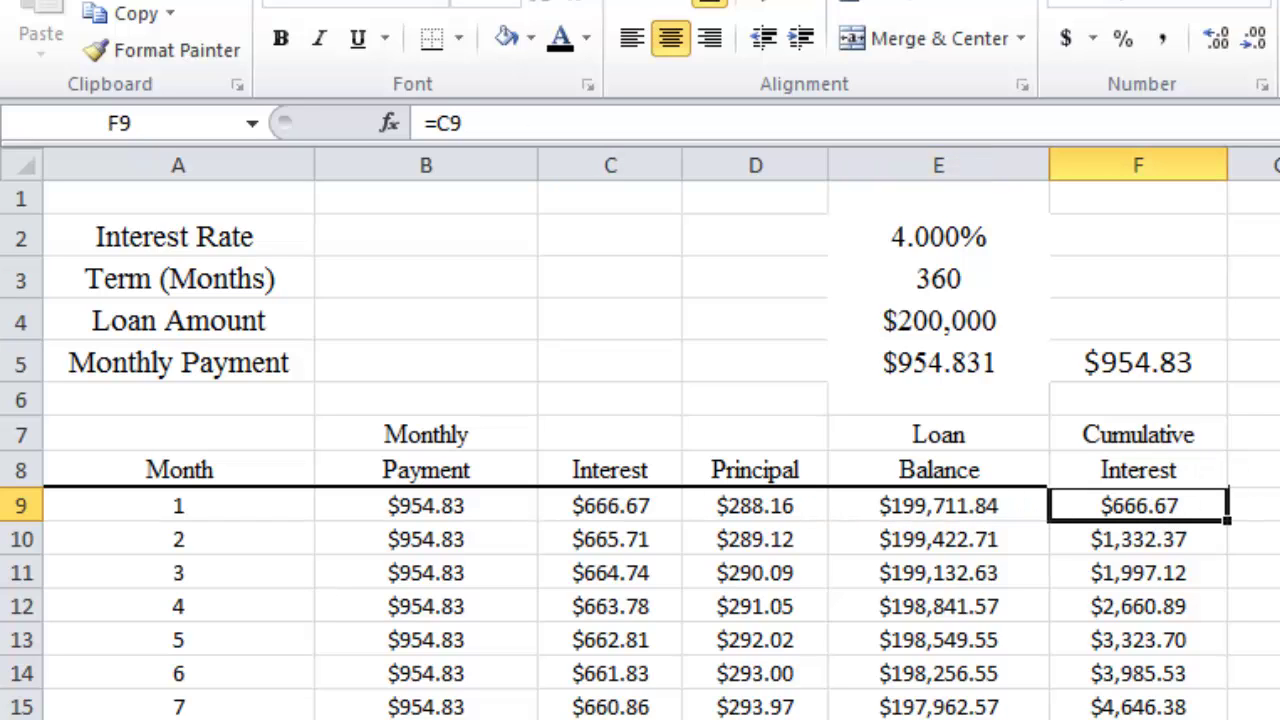
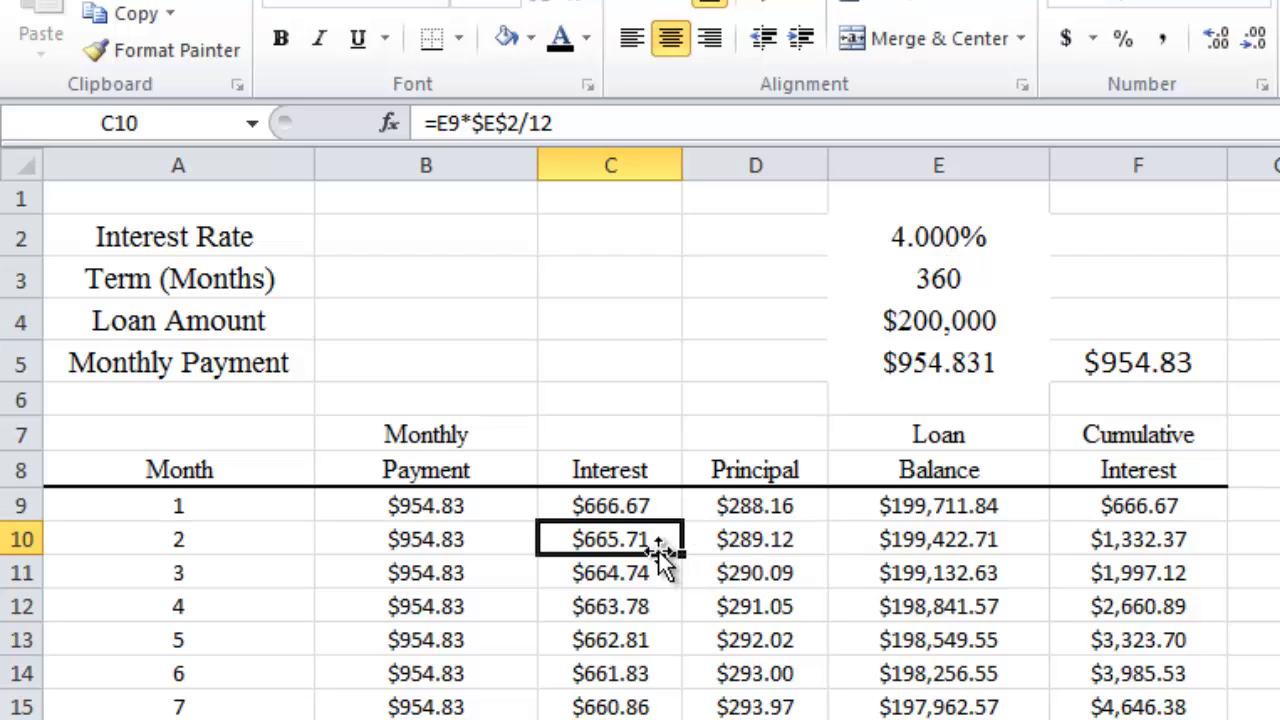
# - Examine the second month's interest formula in C10 together with the previous balance in E9 and the interest rate in E2
pyautogui.click(949, 506)
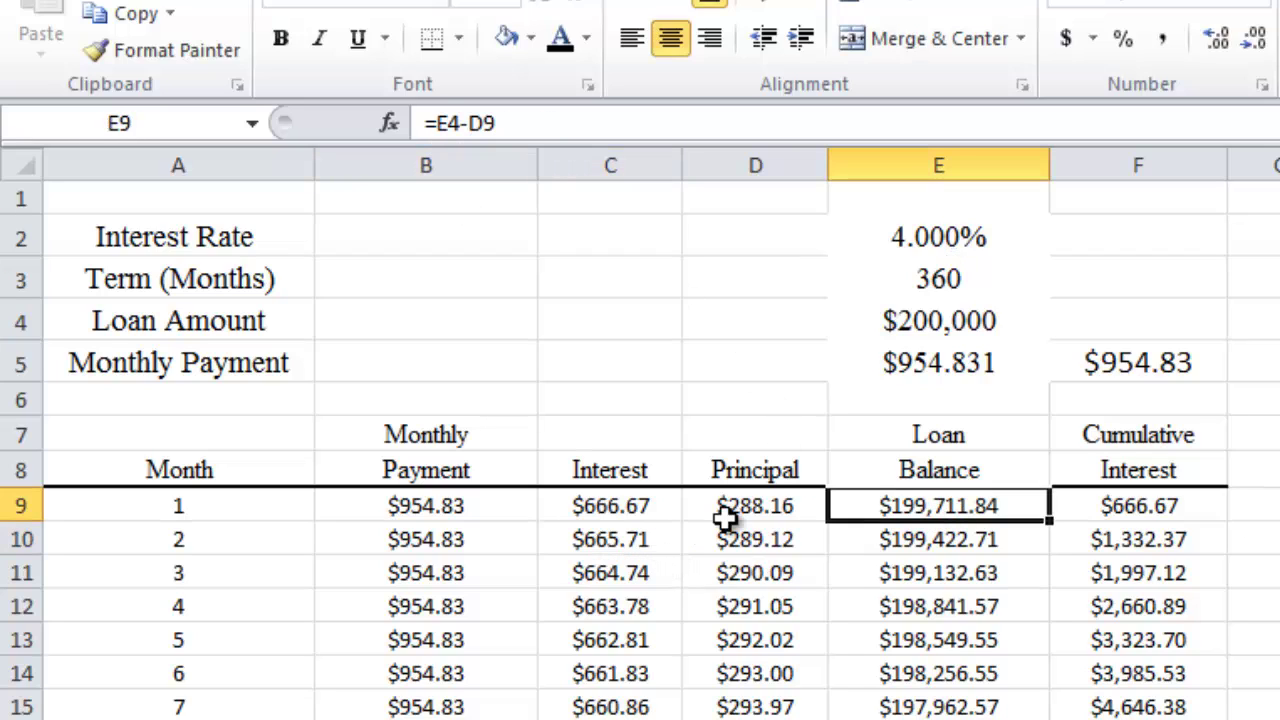
pyautogui.click(931, 240)
pyautogui.click(629, 539)
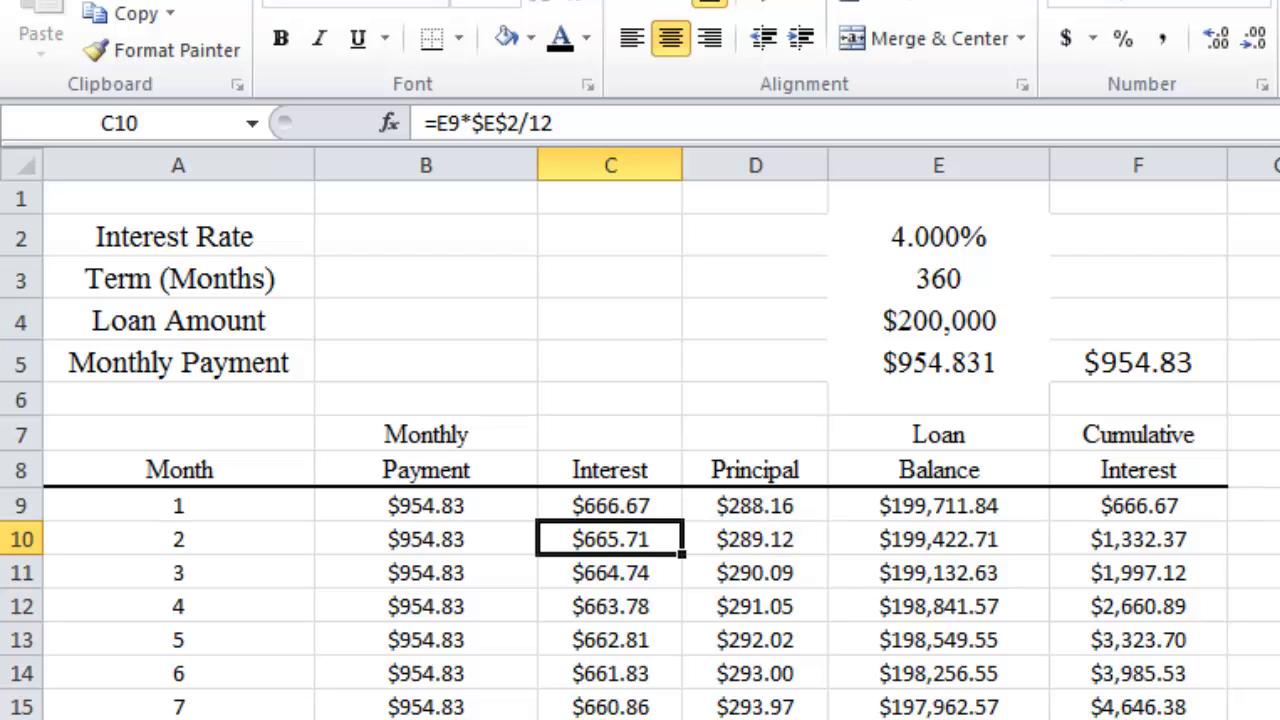
# - Examine the second month's loan balance formula in E10 together with the previous balance in E9 and the principal in D10
pyautogui.click(940, 542)
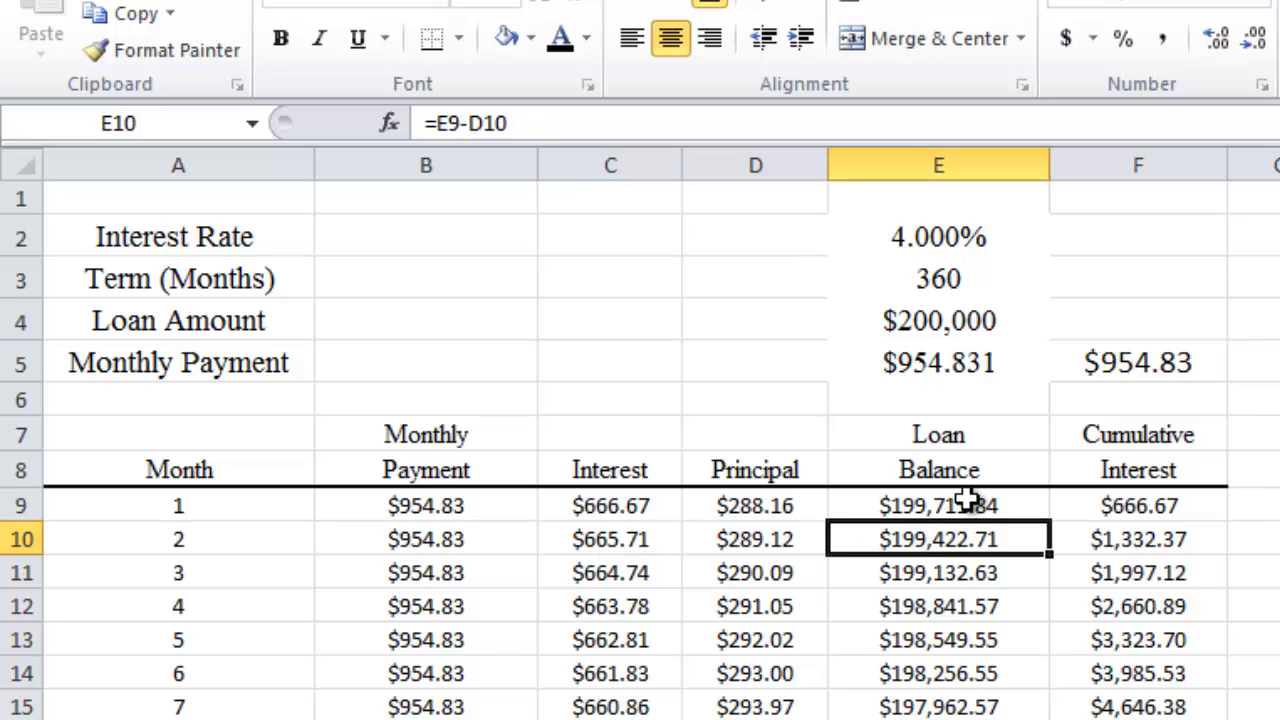
pyautogui.click(997, 503)
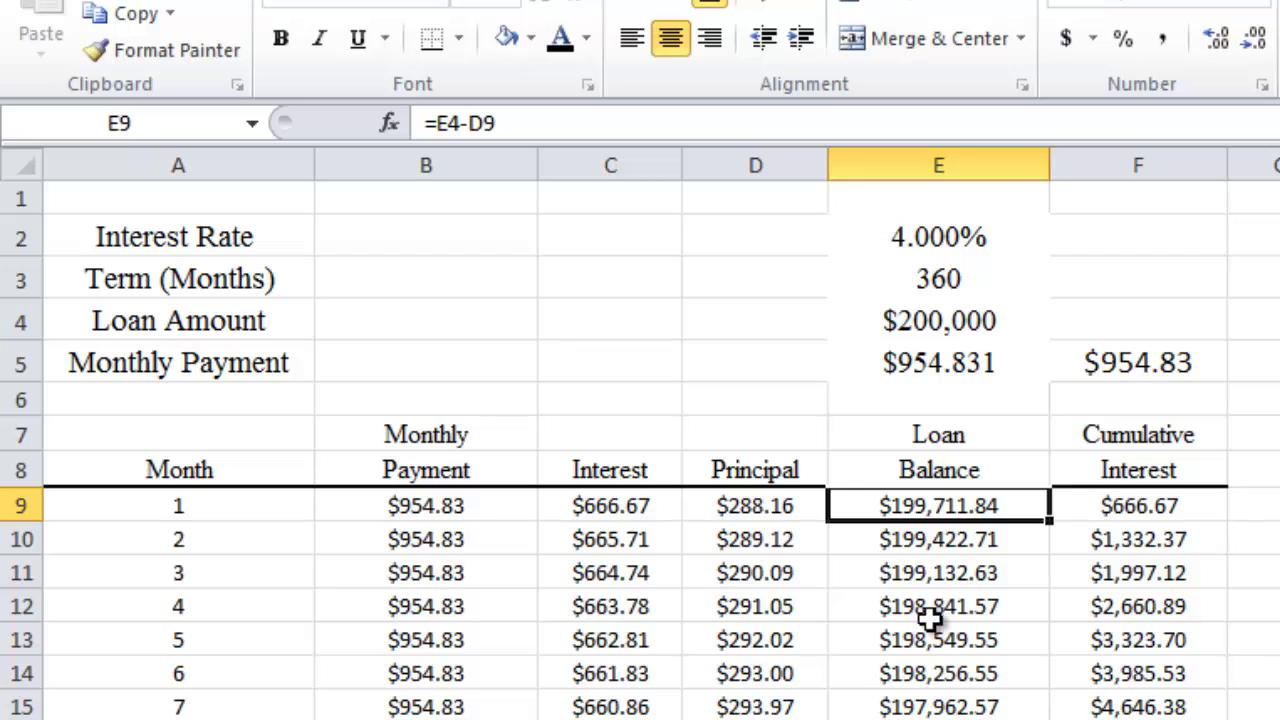
pyautogui.click(772, 543)
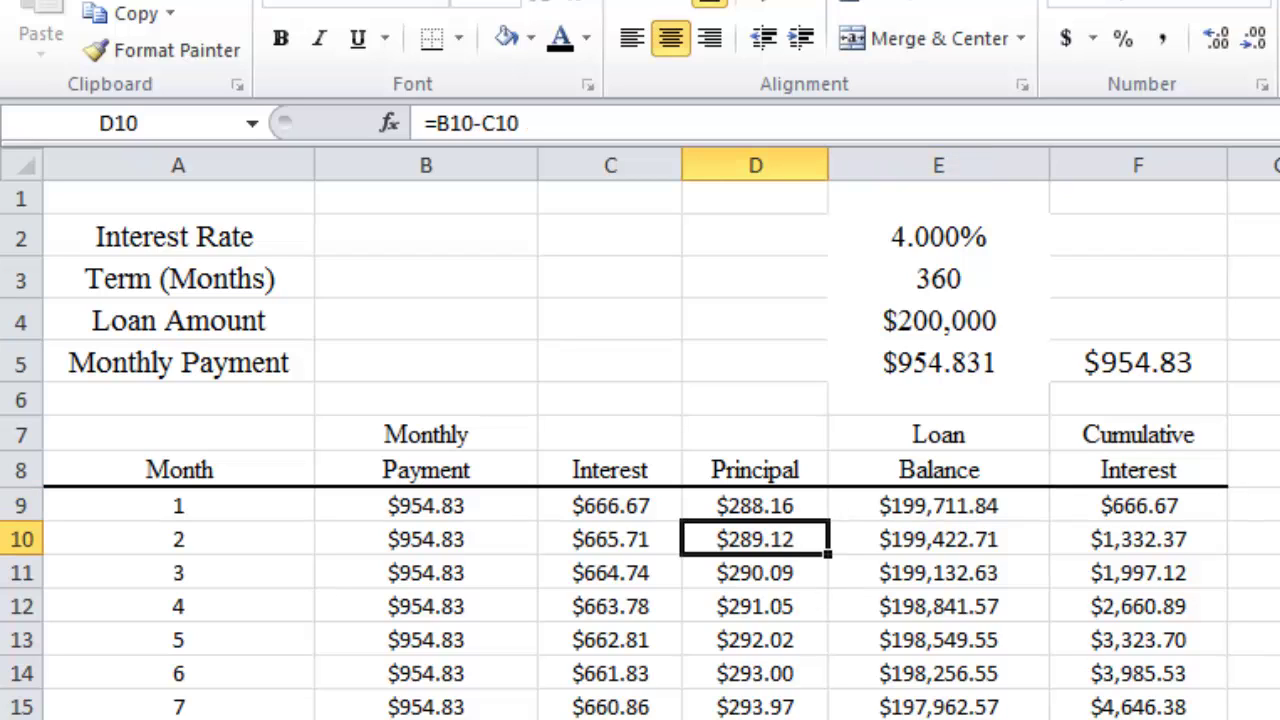
pyautogui.click(997, 540)
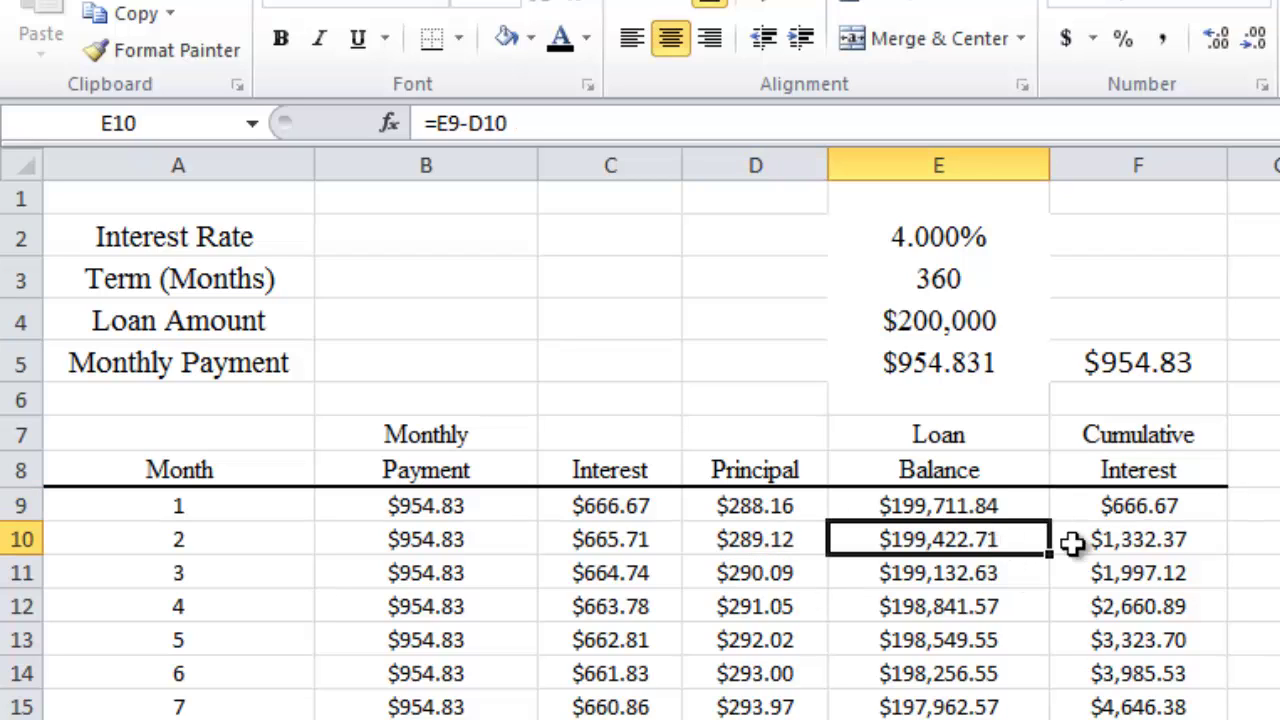
pyautogui.click(977, 495)
pyautogui.click(786, 540)
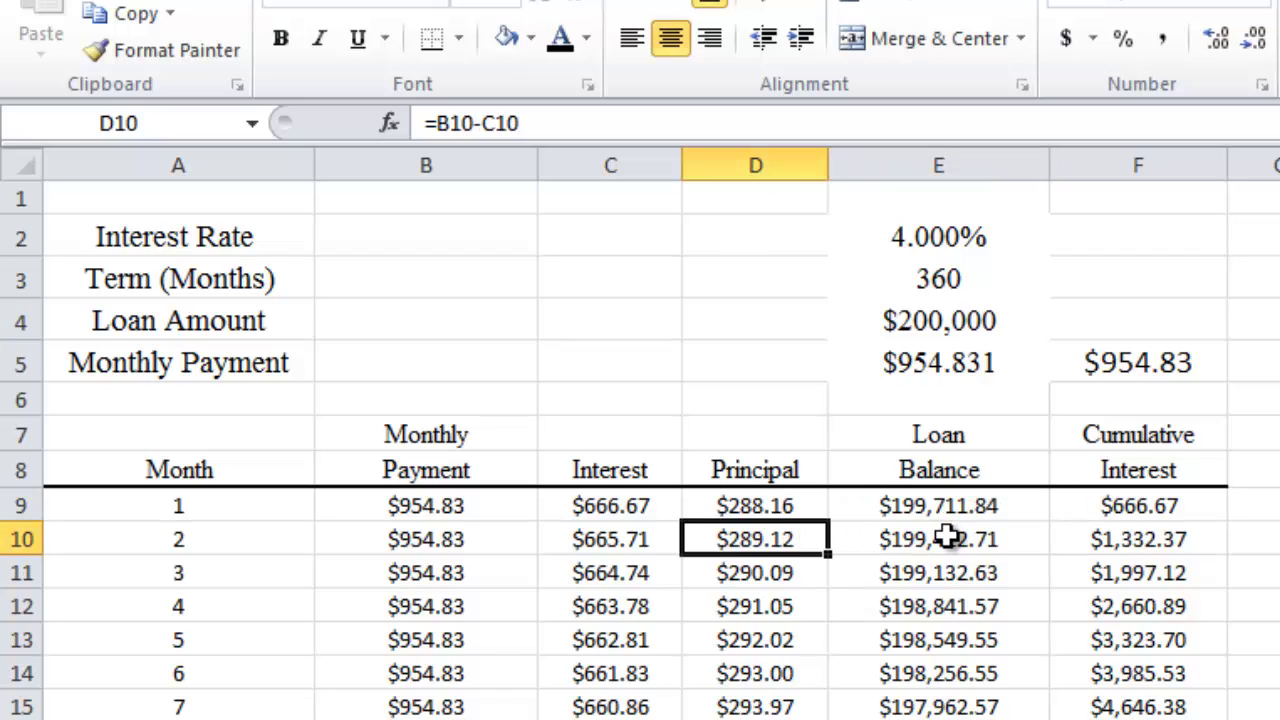
pyautogui.click(946, 536)
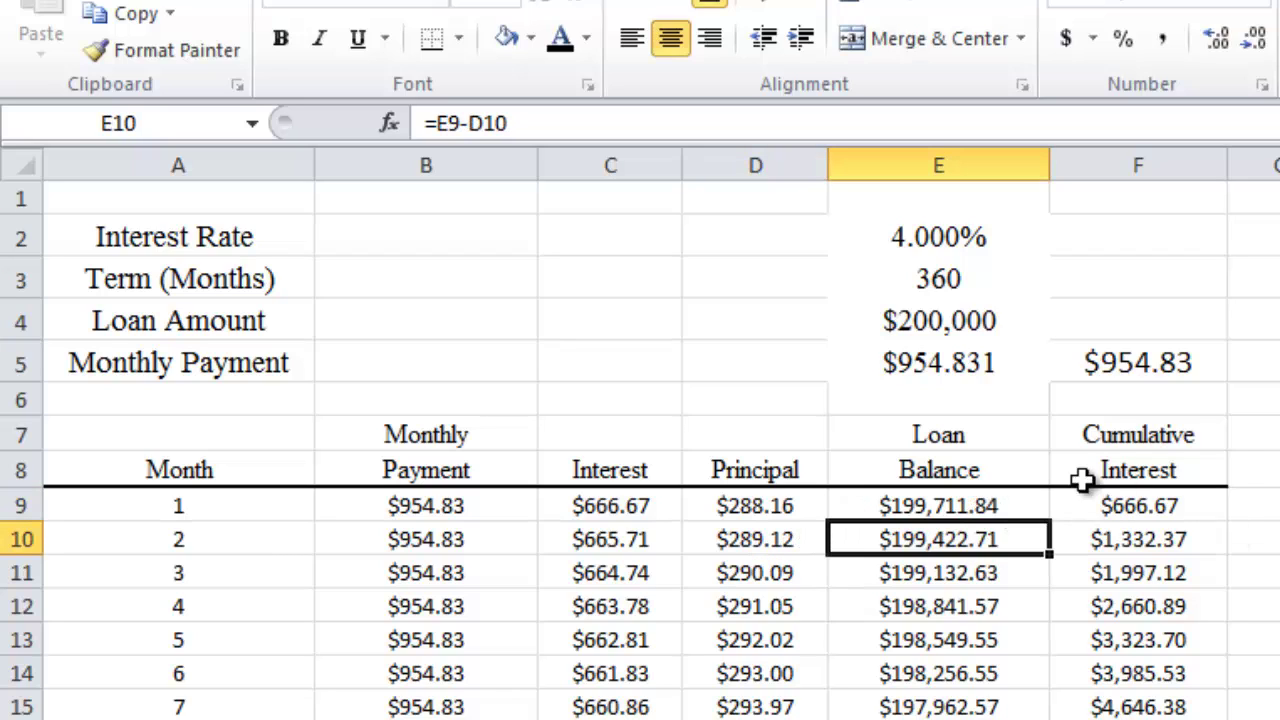
pyautogui.click(993, 505)
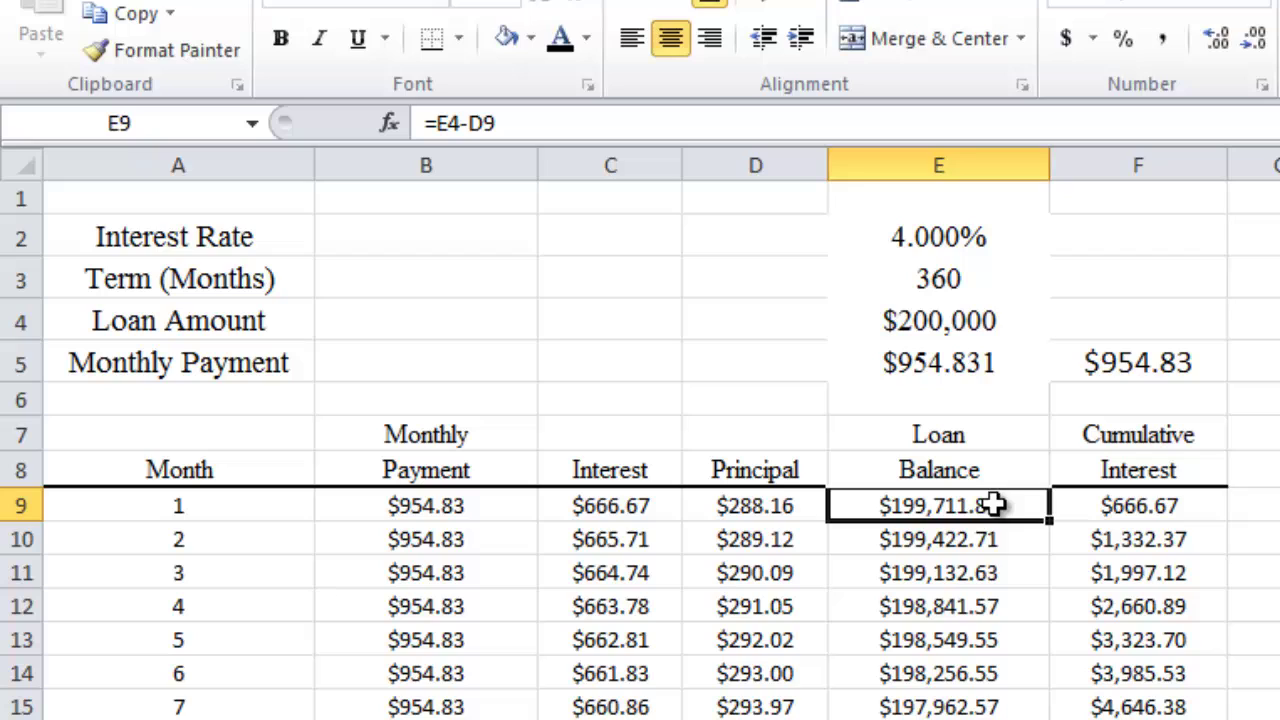
pyautogui.click(920, 538)
pyautogui.click(783, 539)
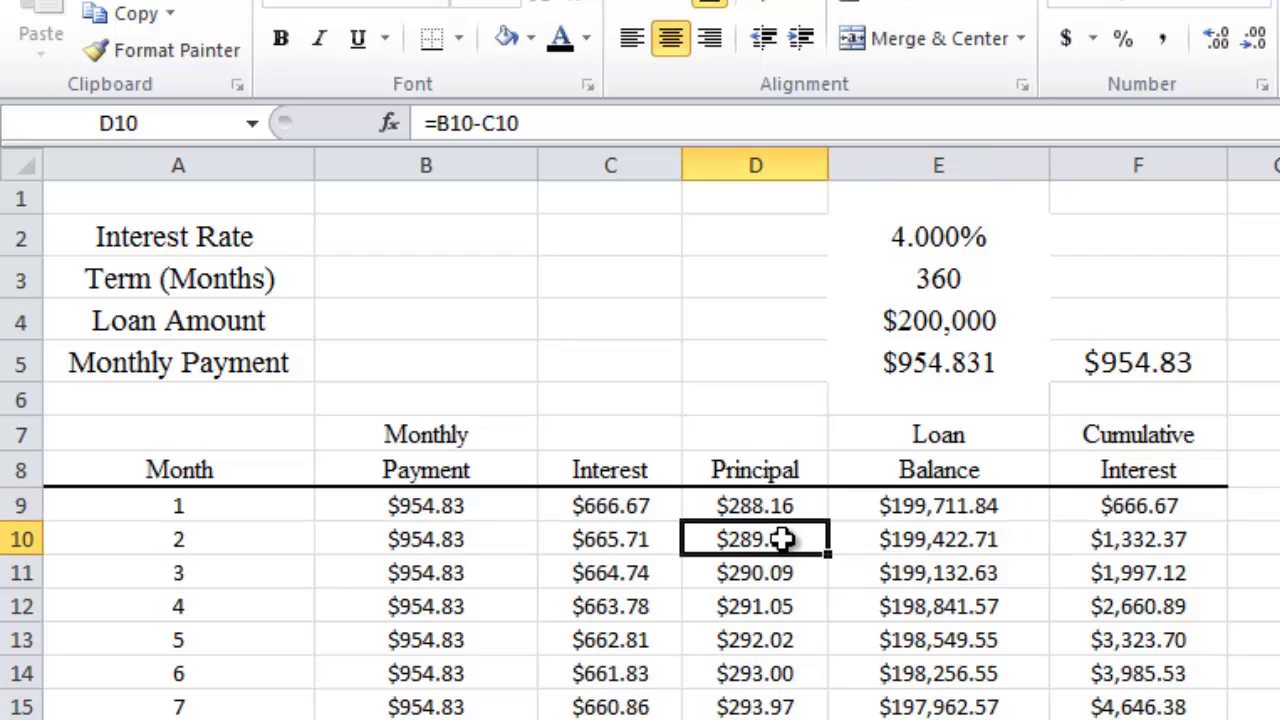
pyautogui.click(946, 537)
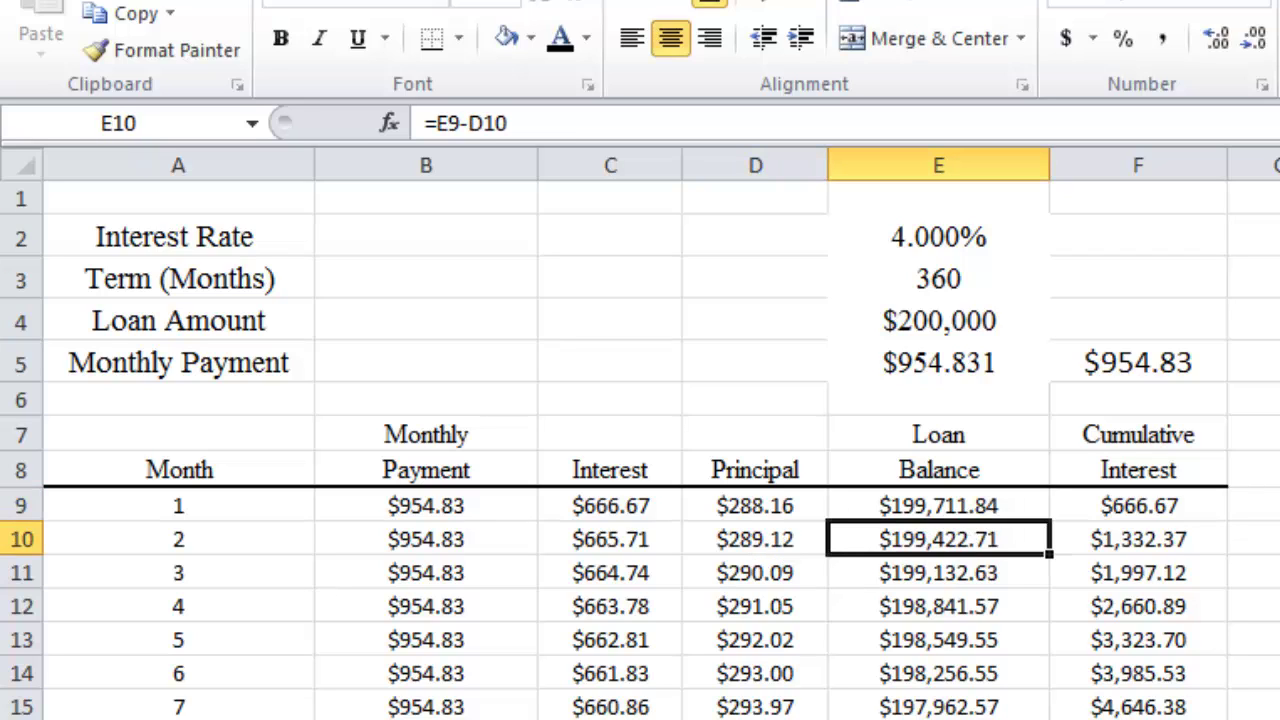
# - Examine the second month's cumulative interest formula in F10 together with its source cells F9 and C10
pyautogui.click(1150, 540)
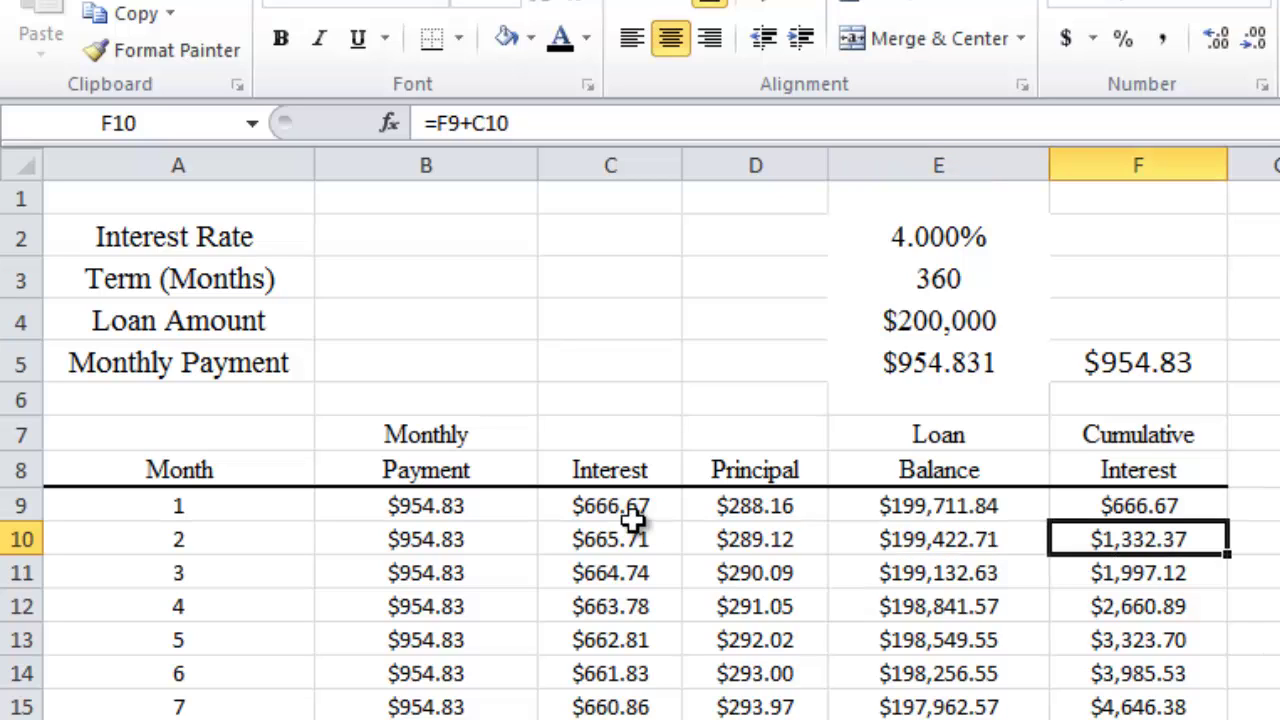
pyautogui.click(1166, 505)
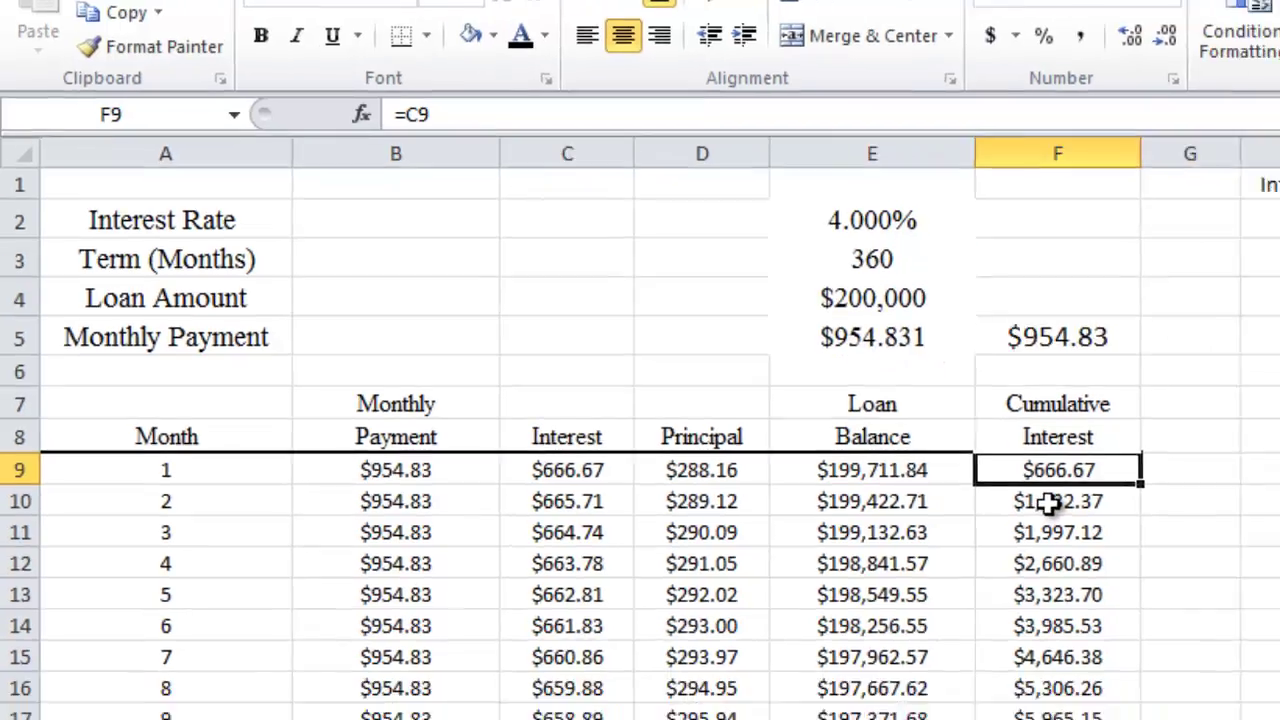
pyautogui.click(1135, 540)
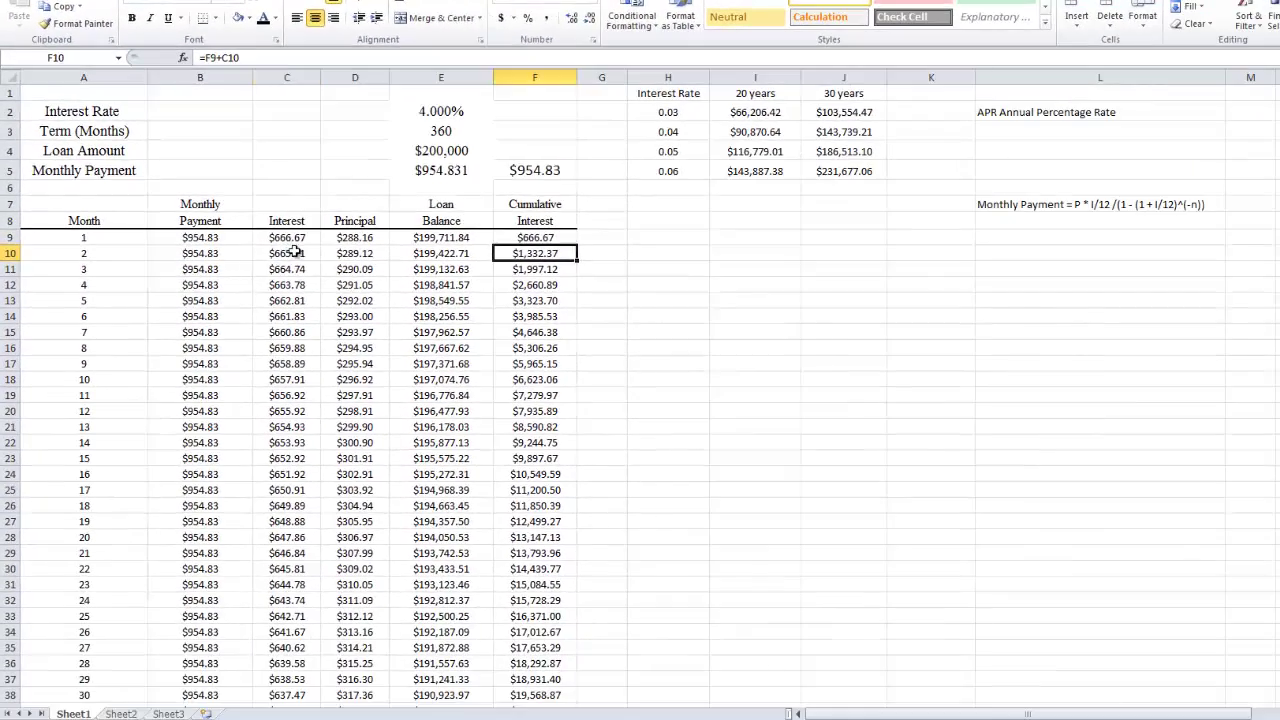
pyautogui.click(289, 253)
pyautogui.click(558, 256)
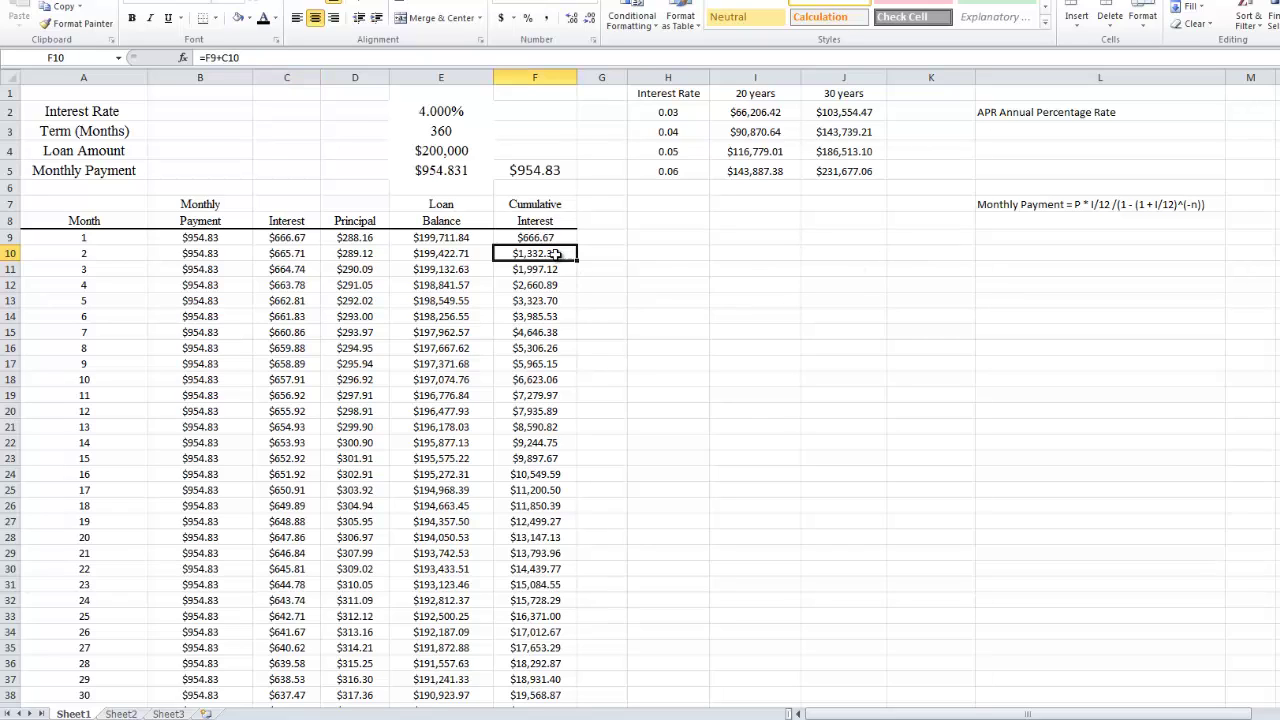
pyautogui.click(552, 238)
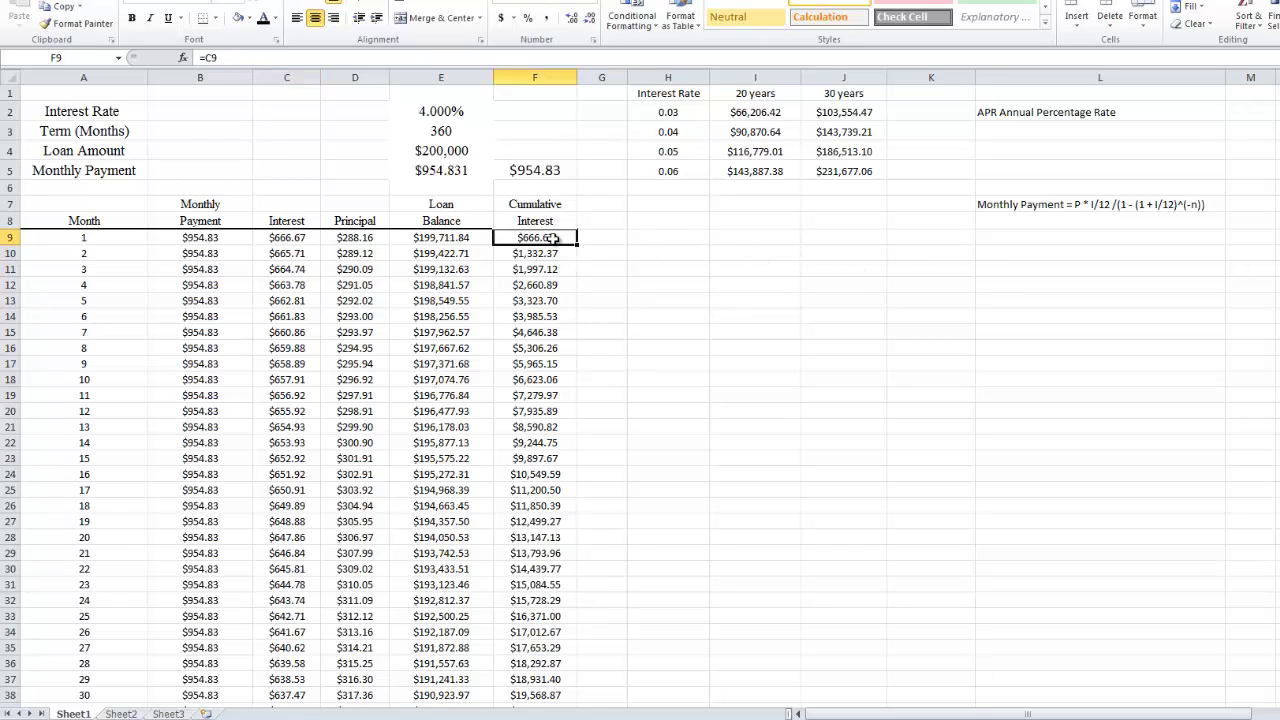
pyautogui.click(276, 256)
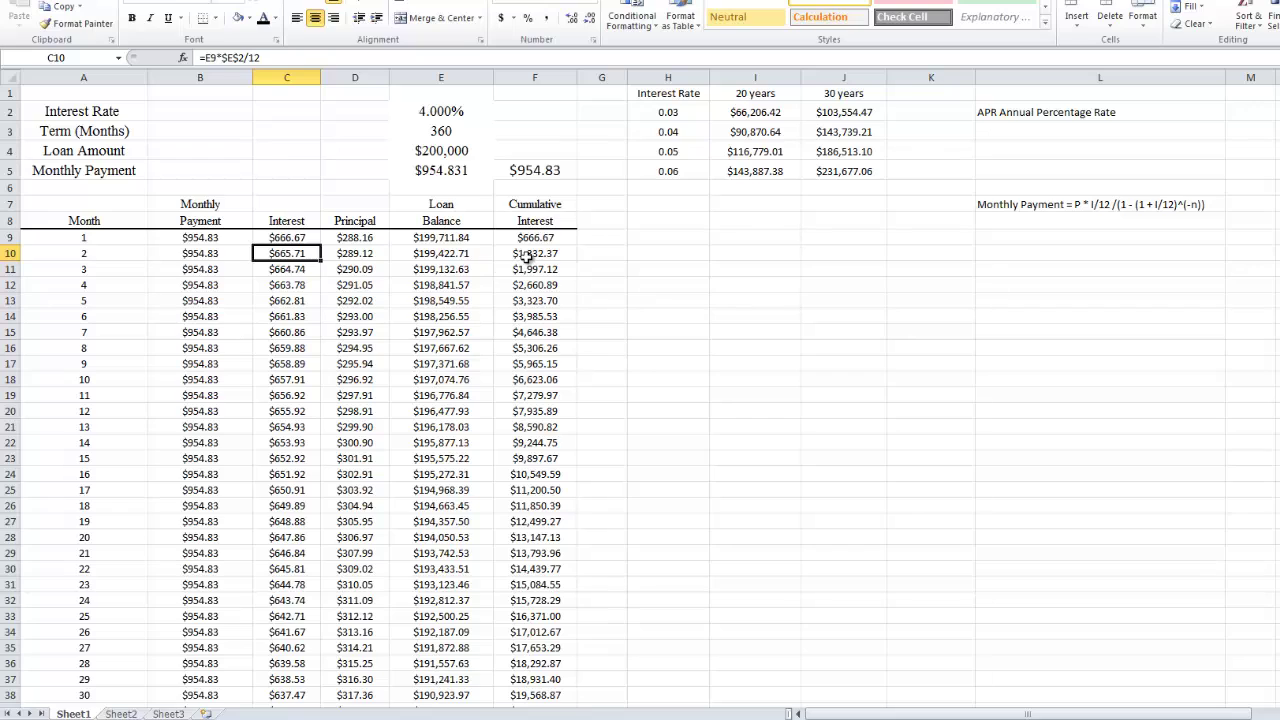
pyautogui.click(526, 256)
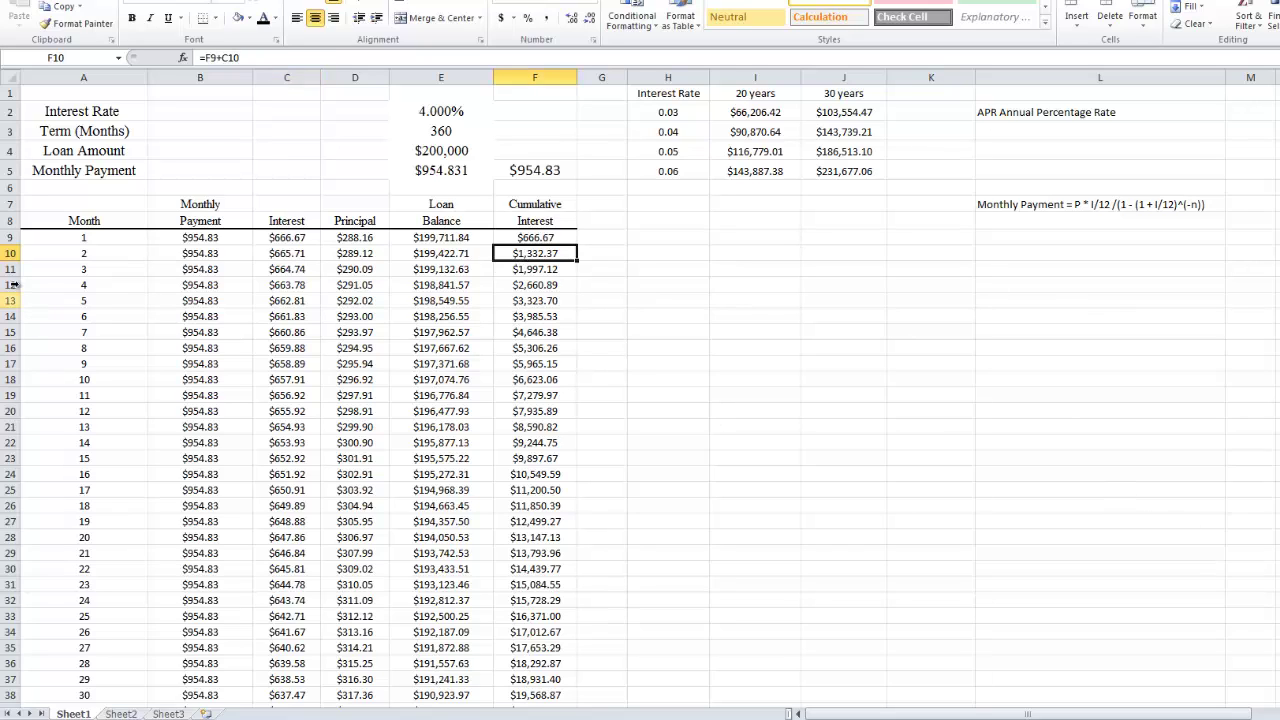
# - Fill the amortization schedule in columns A to F down through month 360 in row 368 and check the final loan balance in E368
pyautogui.moveTo(42, 257); pyautogui.dragTo(545, 680)
pyautogui.press('Return')
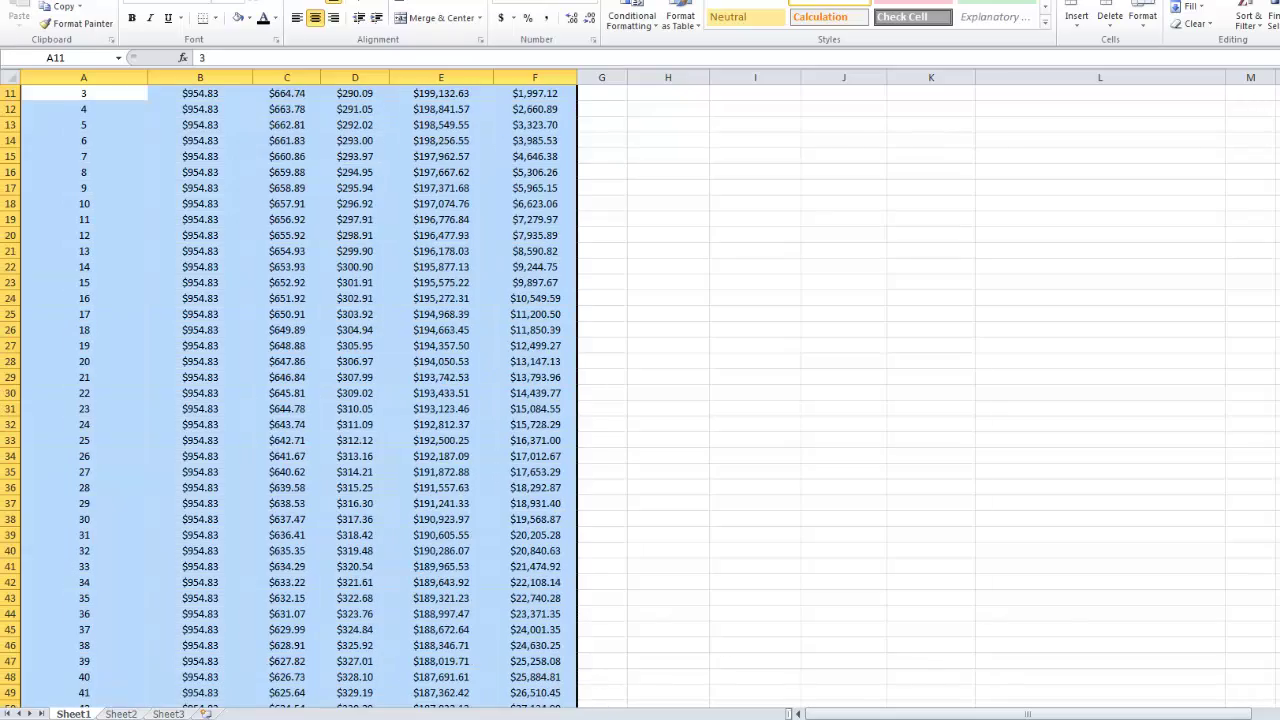
pyautogui.scroll(-20, 556, 700)
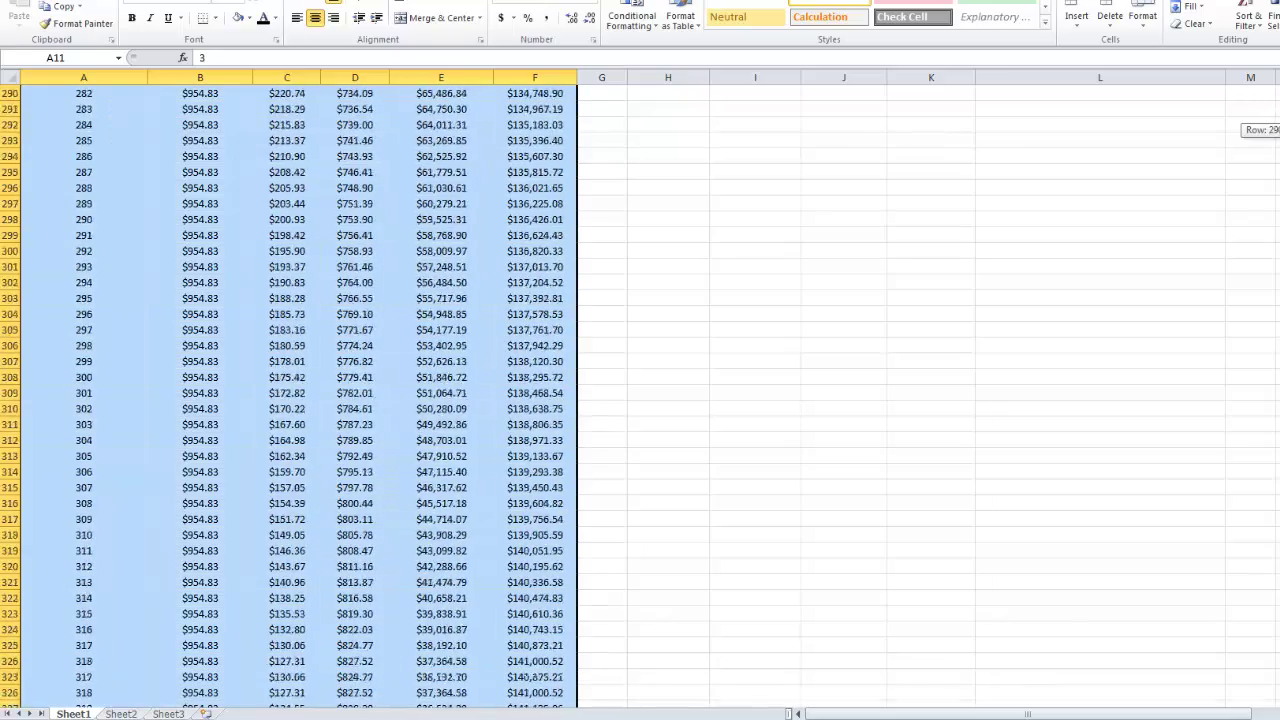
pyautogui.click(430, 677)
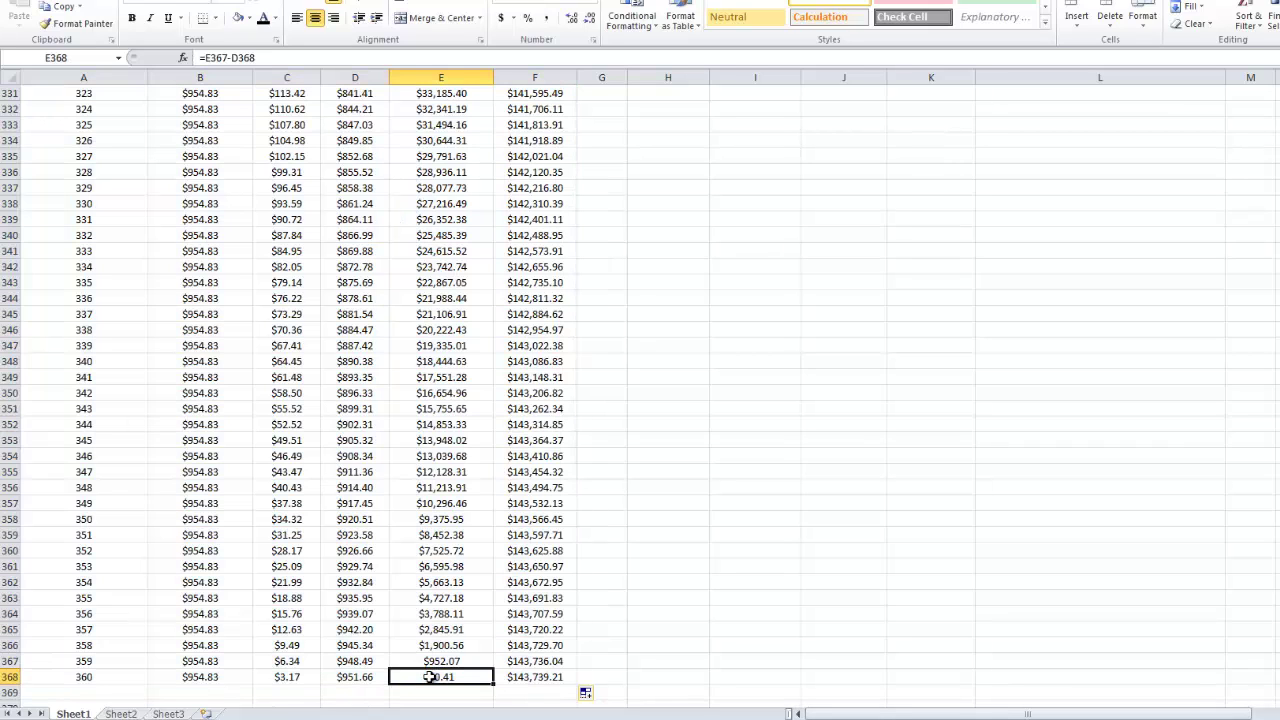
pyautogui.click(668, 661)
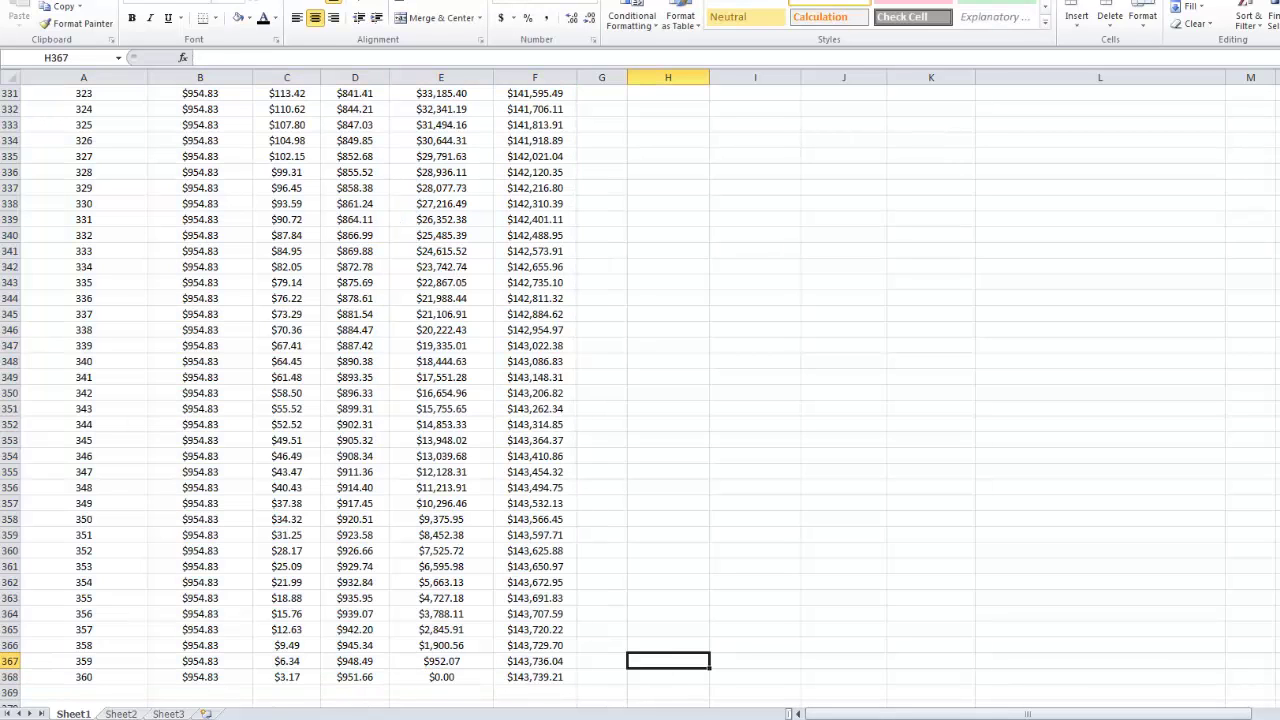
# - Examine how the interest, principal and loan balance columns develop from month 1 through month 360
pyautogui.scroll(20, 640, 400)
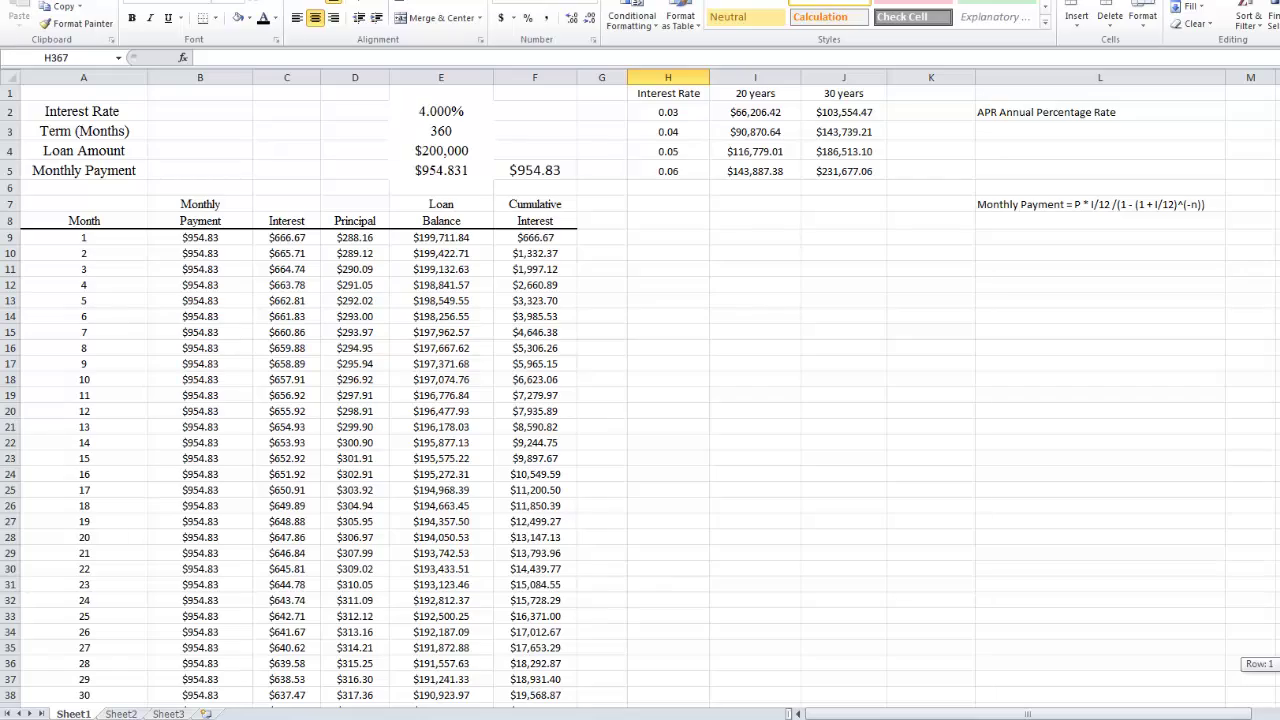
pyautogui.scroll(-20, 640, 400)
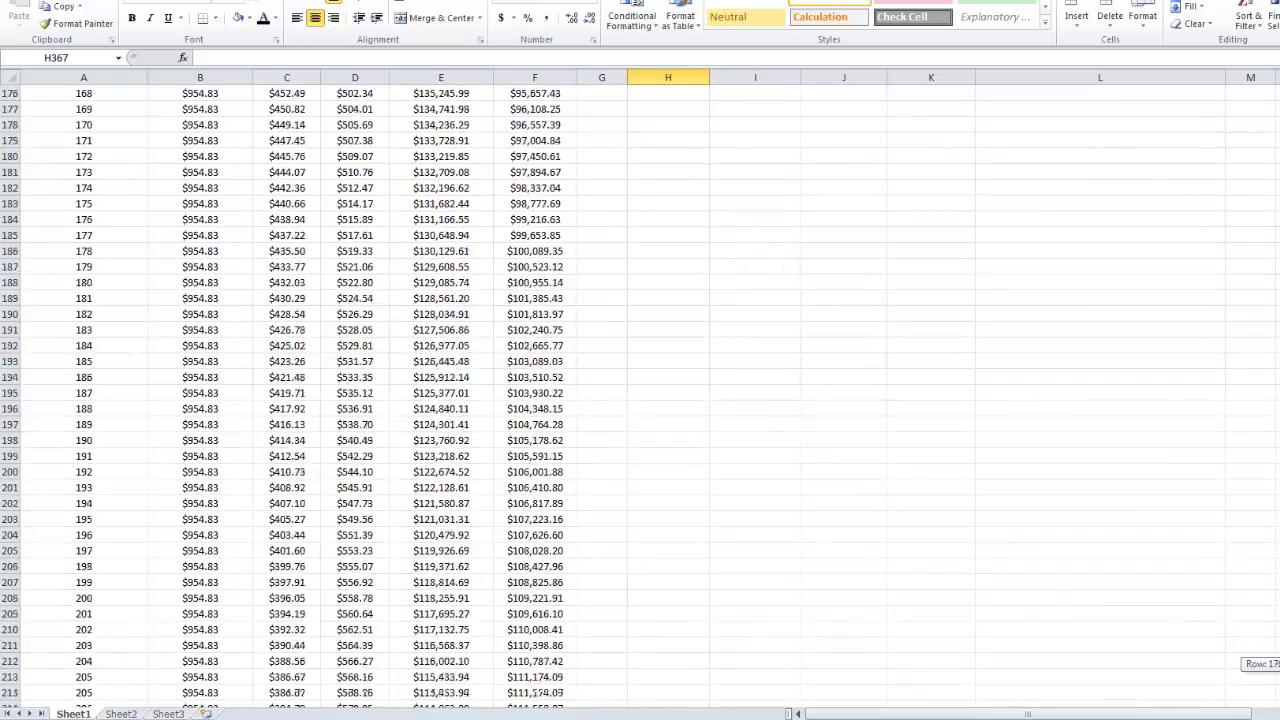
pyautogui.scroll(20, 640, 400)
pyautogui.scroll(19, 640, 400)
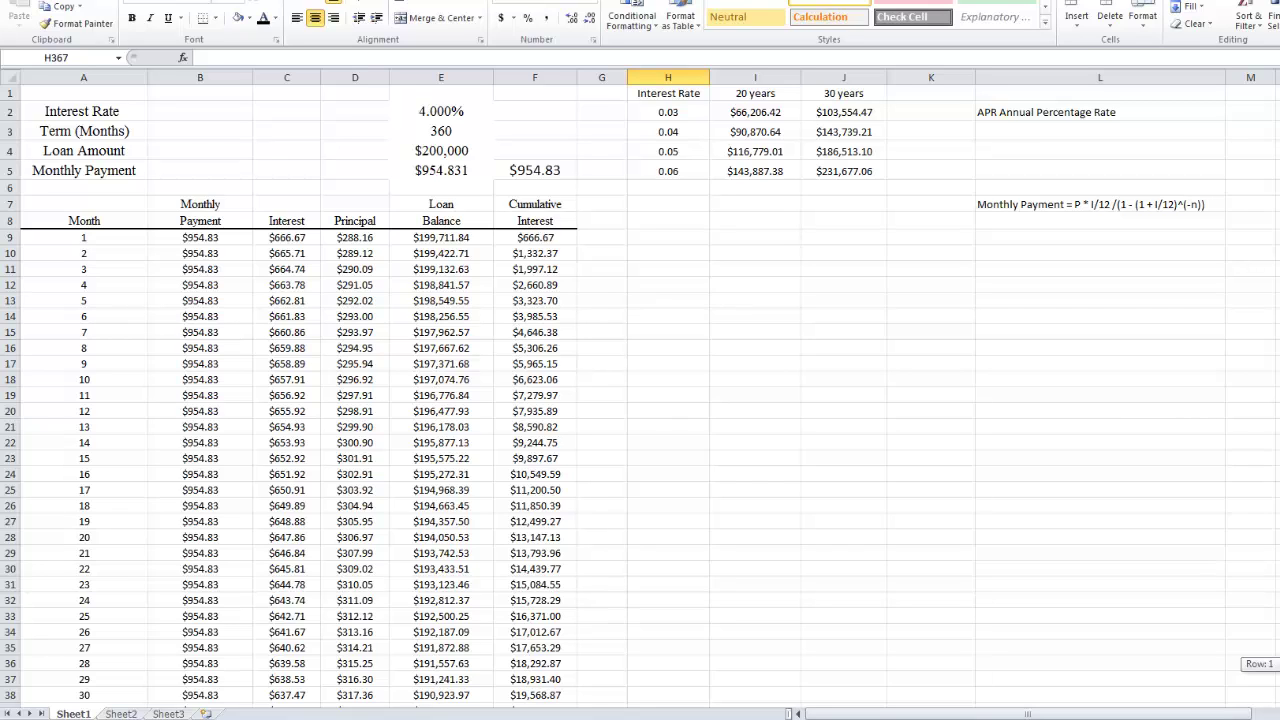
pyautogui.scroll(-20, 640, 400)
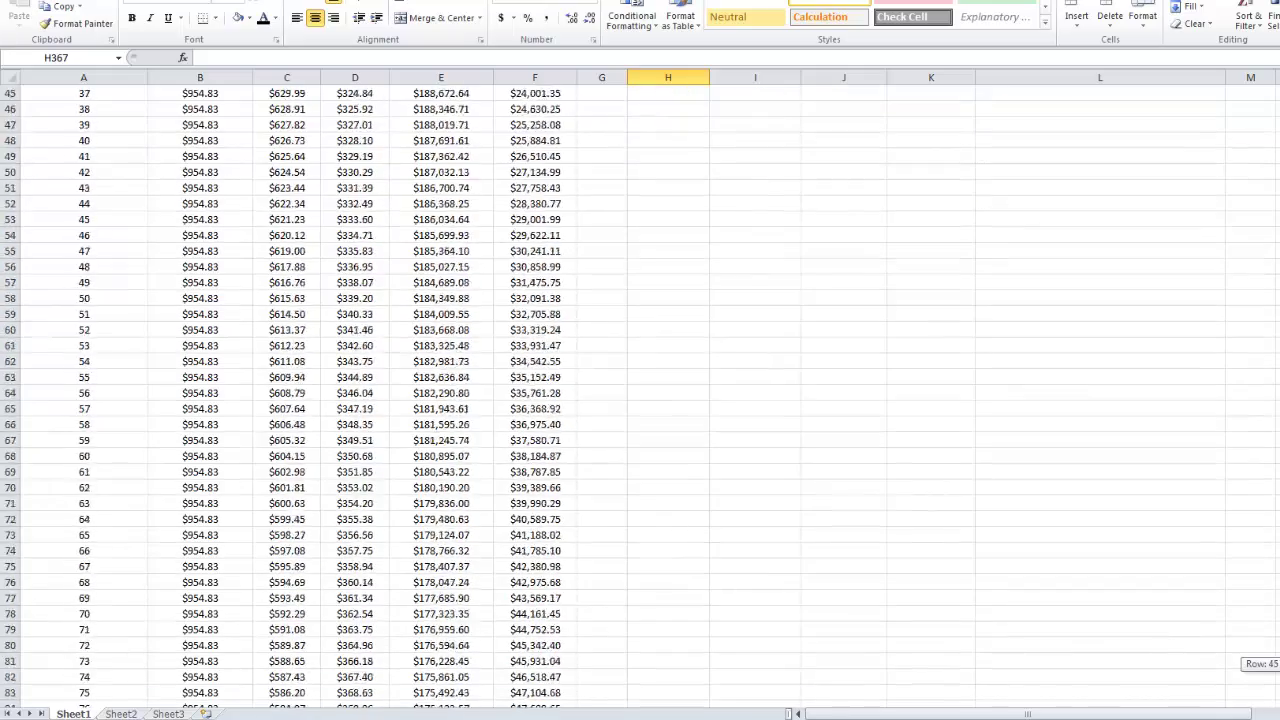
pyautogui.scroll(-17, 640, 400)
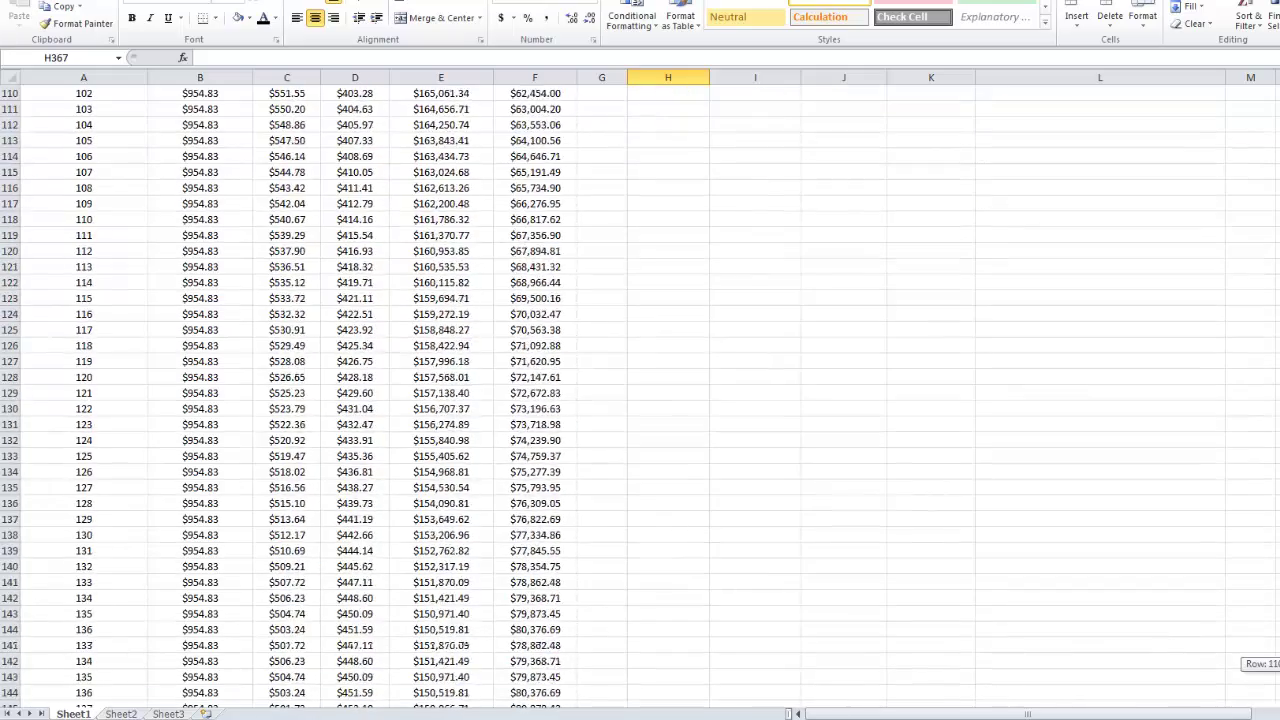
pyautogui.scroll(-2, 640, 400)
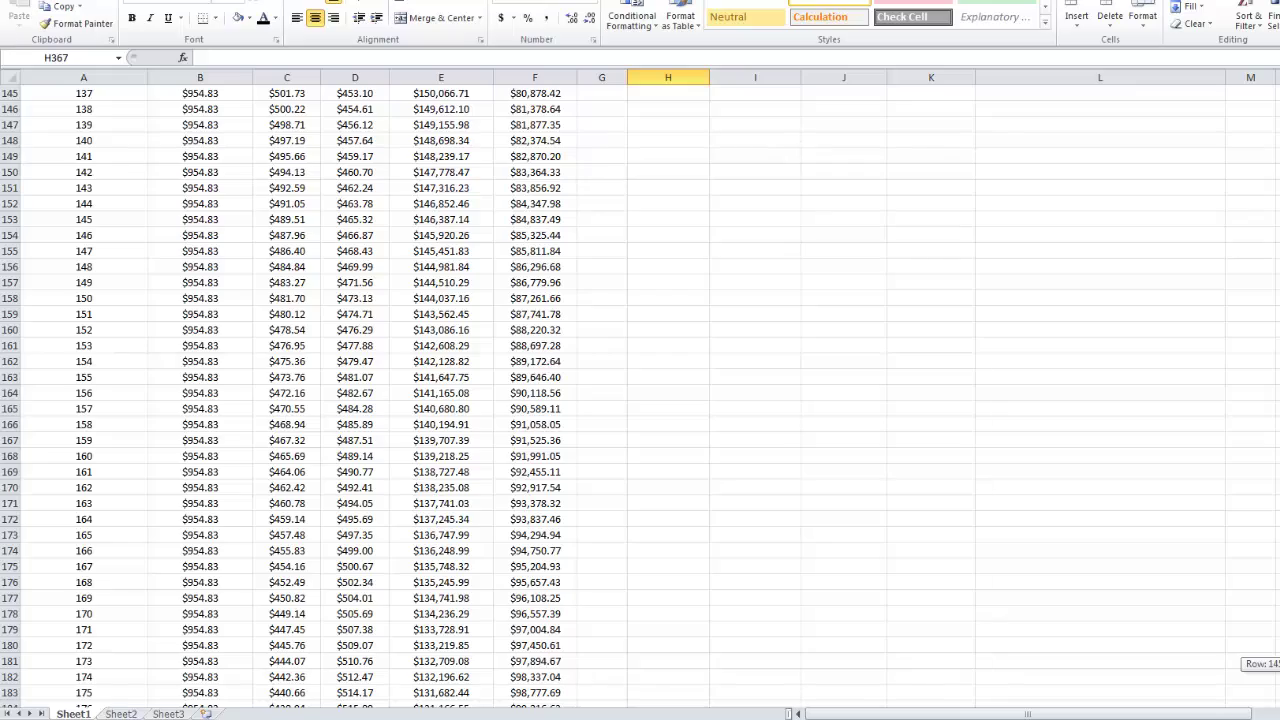
pyautogui.scroll(-20, 1262, 542)
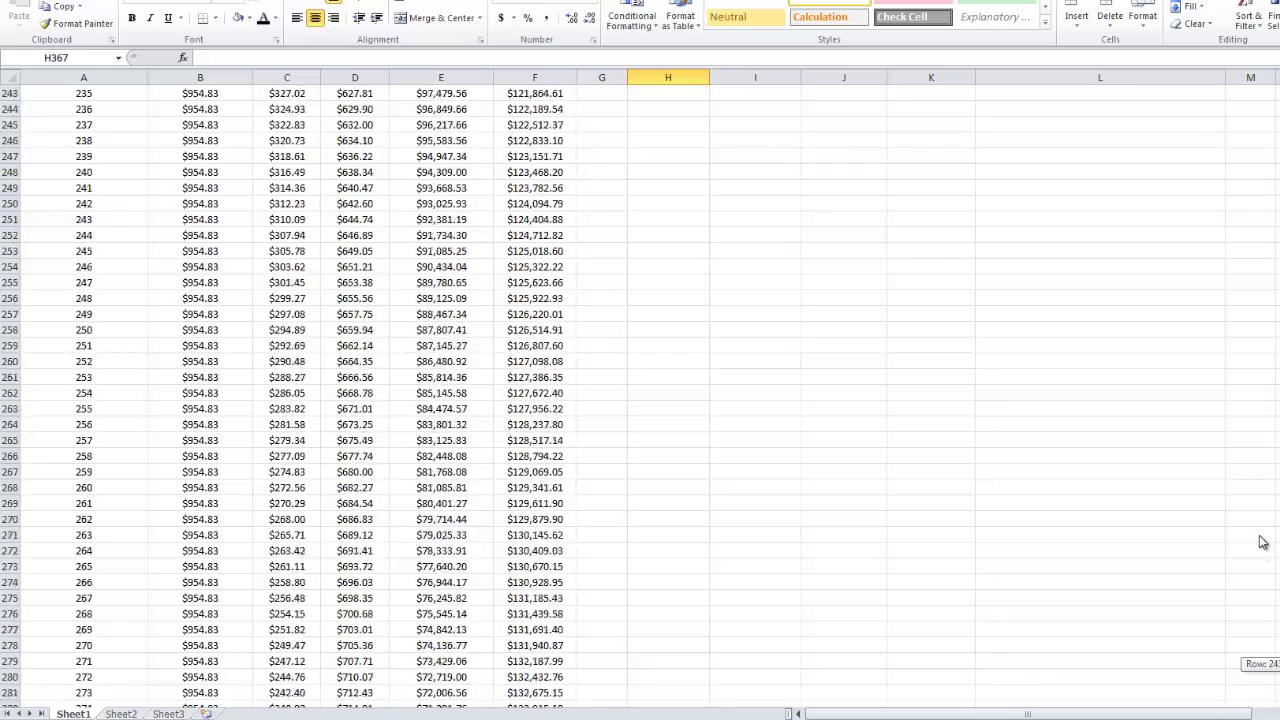
pyautogui.scroll(-20, 1262, 542)
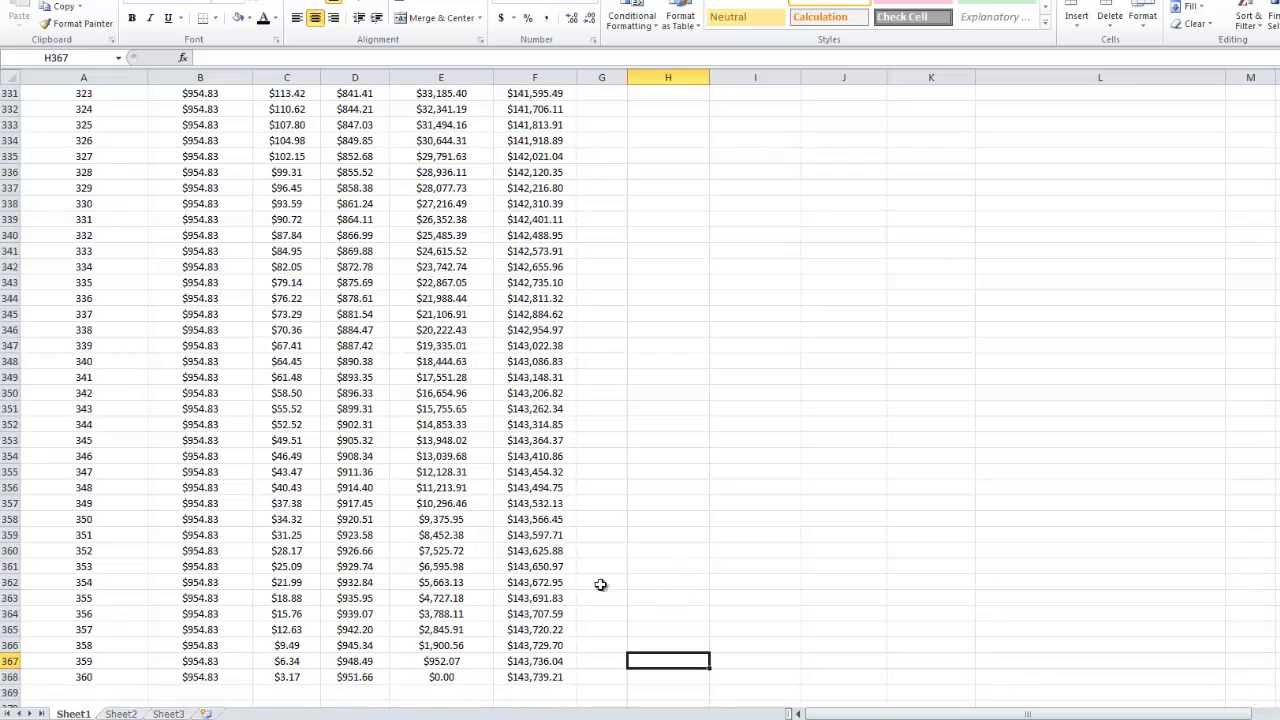
# - Examine the final cumulative interest in F368 in relation to the loan amount in E4
pyautogui.click(534, 677)
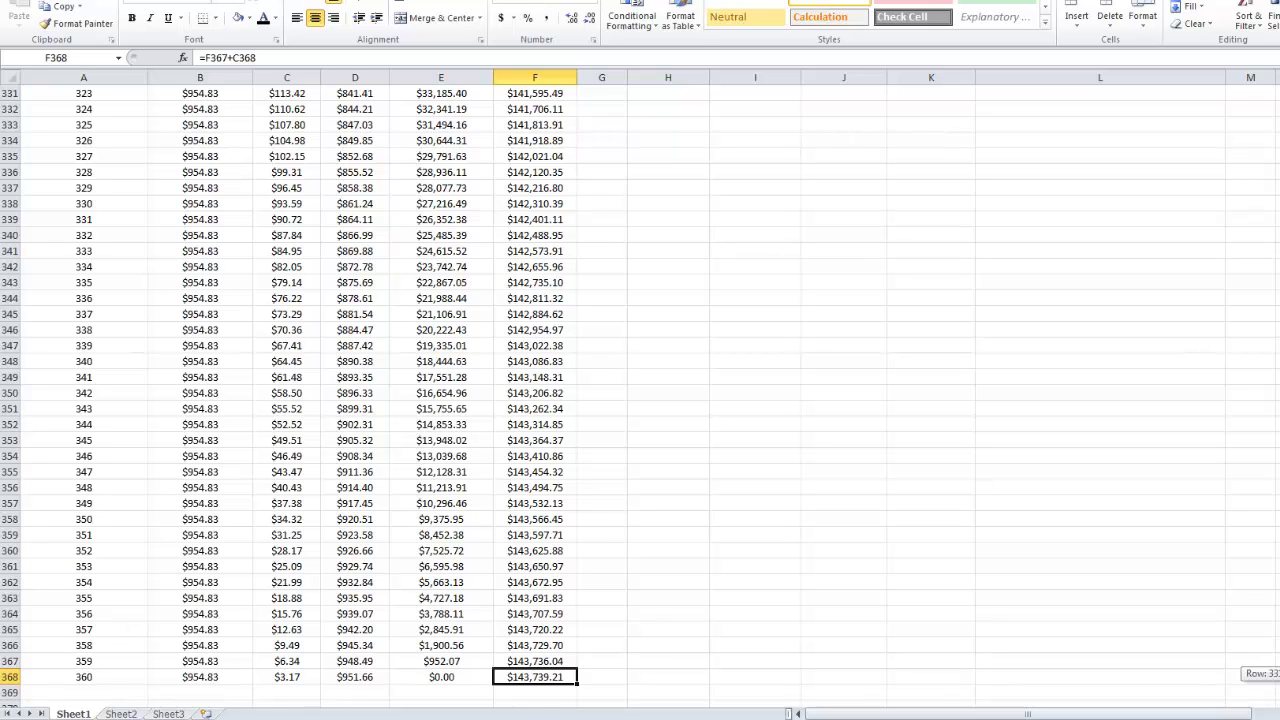
pyautogui.scroll(20, 1260, 675)
pyautogui.click(455, 150)
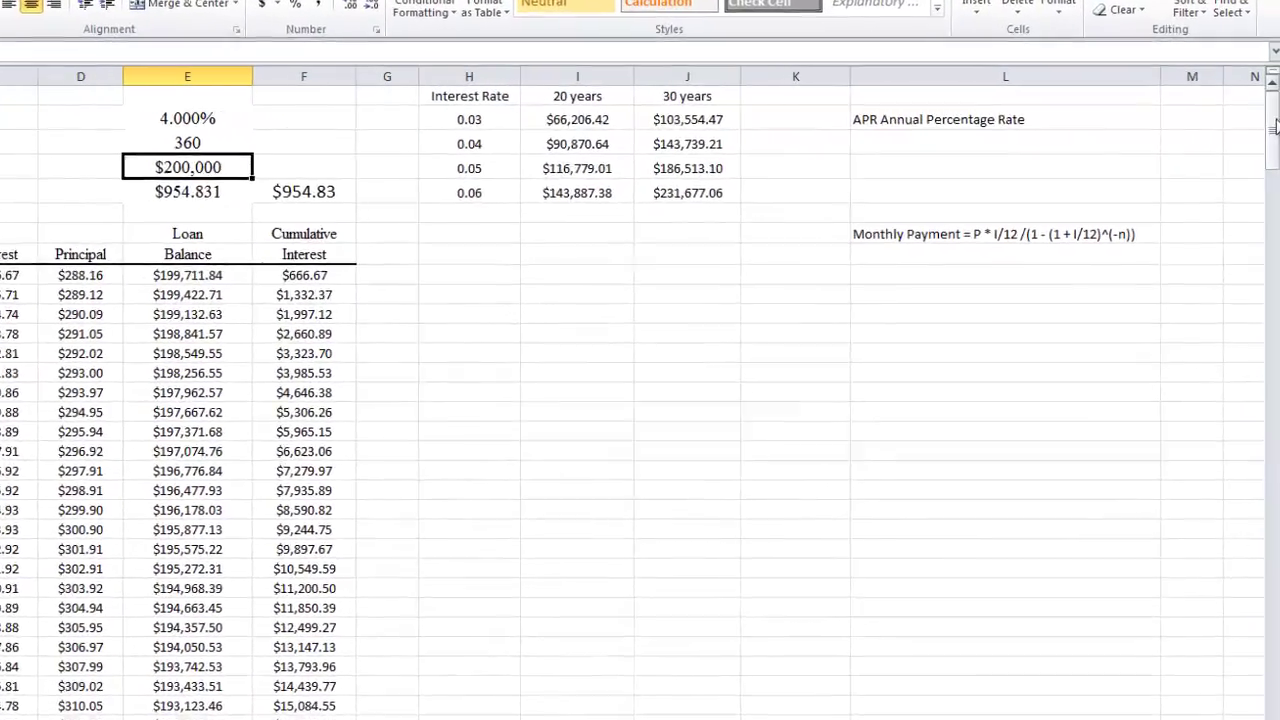
pyautogui.scroll(-20, 1260, 400)
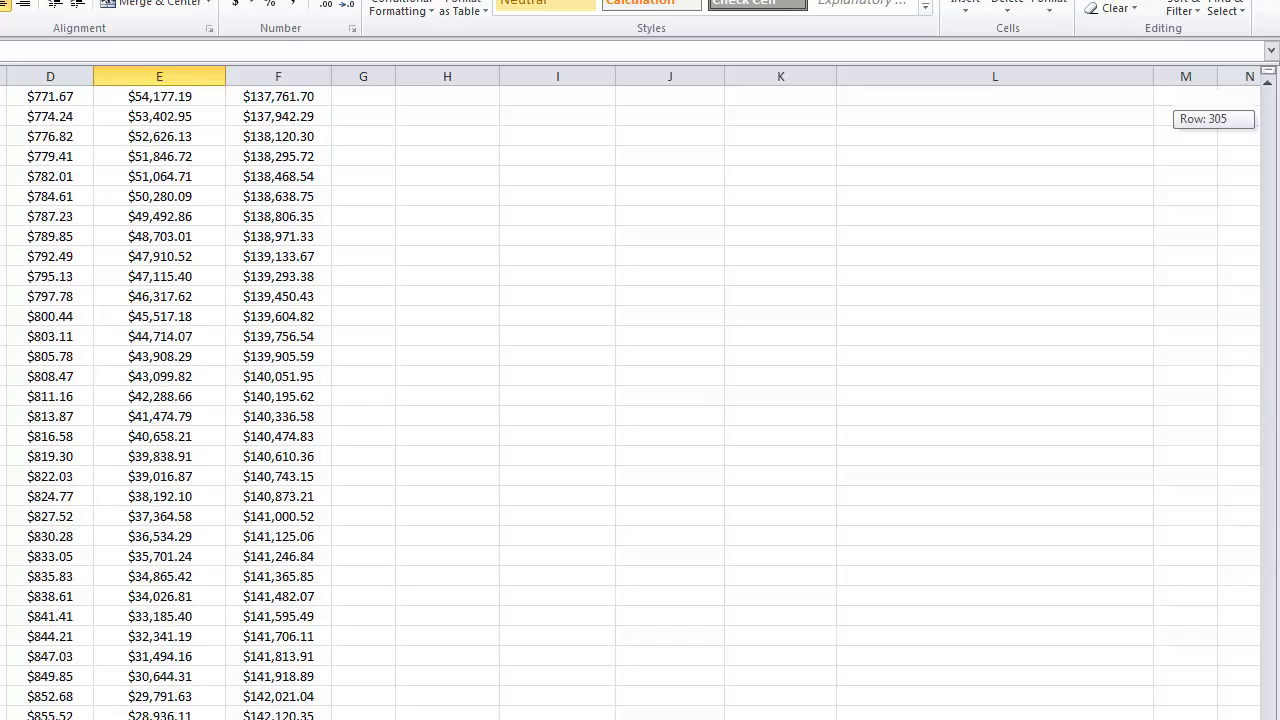
pyautogui.scroll(-9, 640, 400)
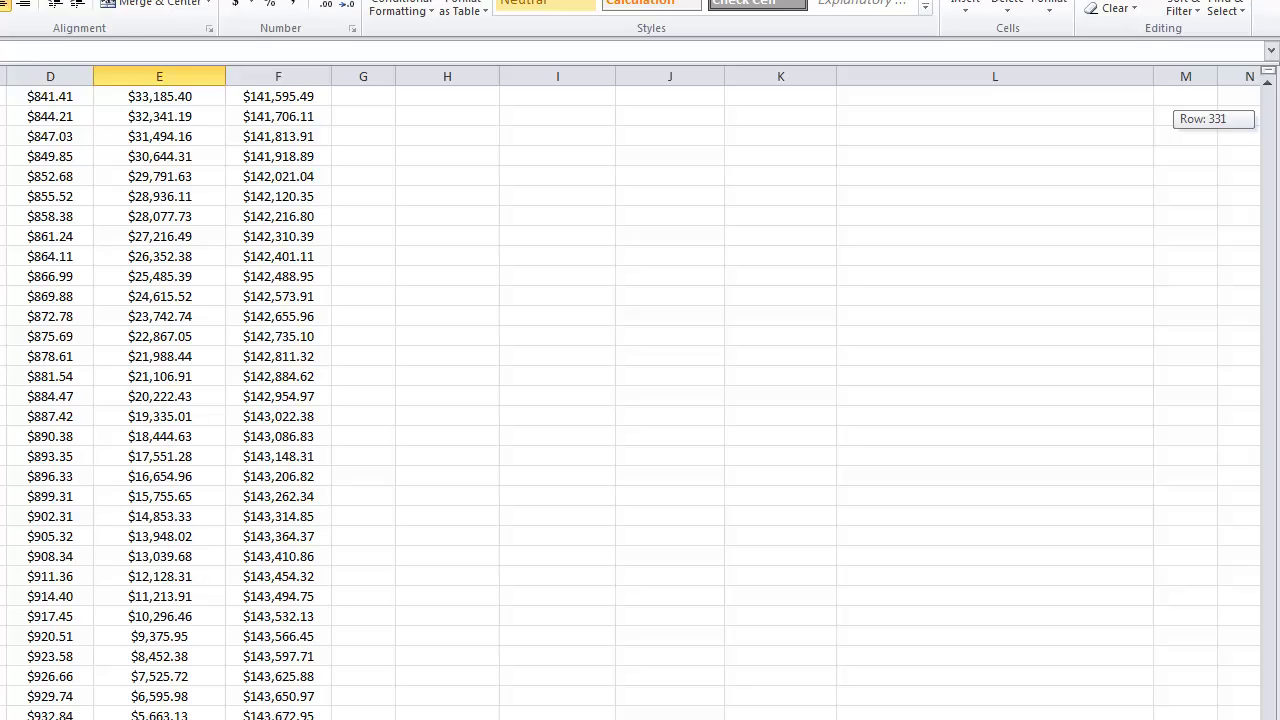
pyautogui.scroll(20, 1268, 400)
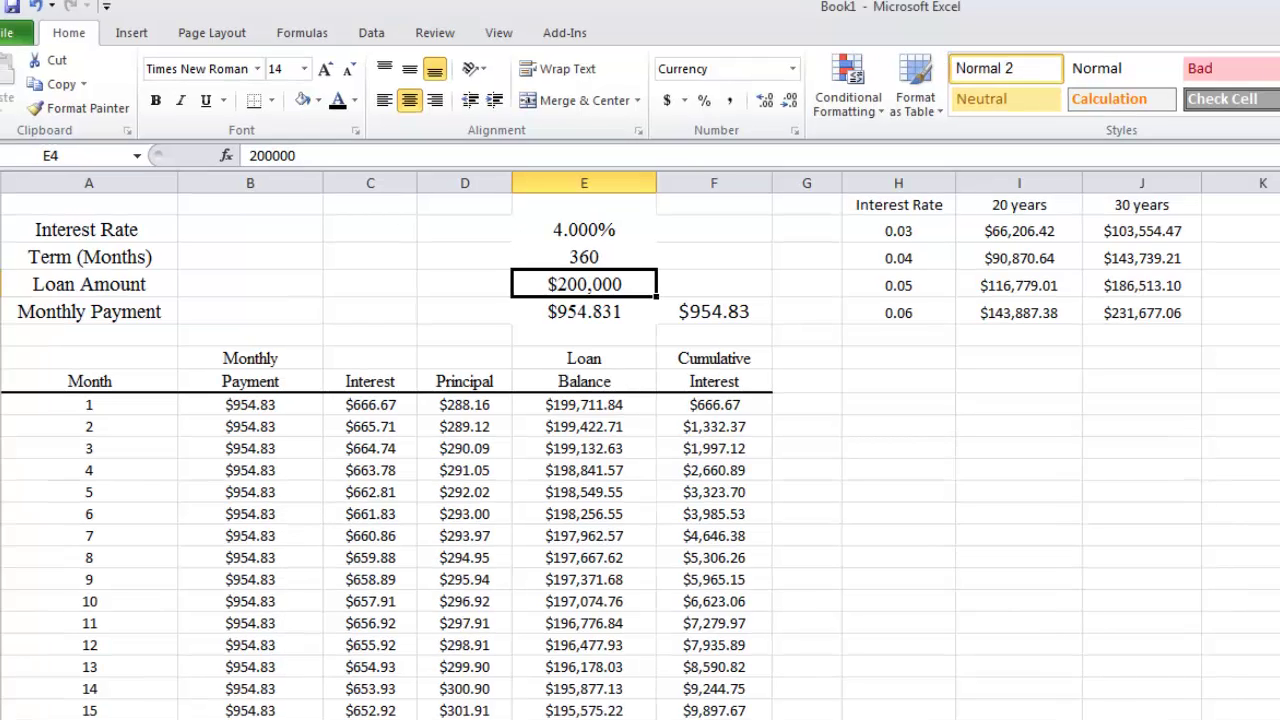
# - Examine the 20-year and 30-year interest comparison in H2:J5 together with the interest rate in E2 and the term in E3
pyautogui.click(932, 234)
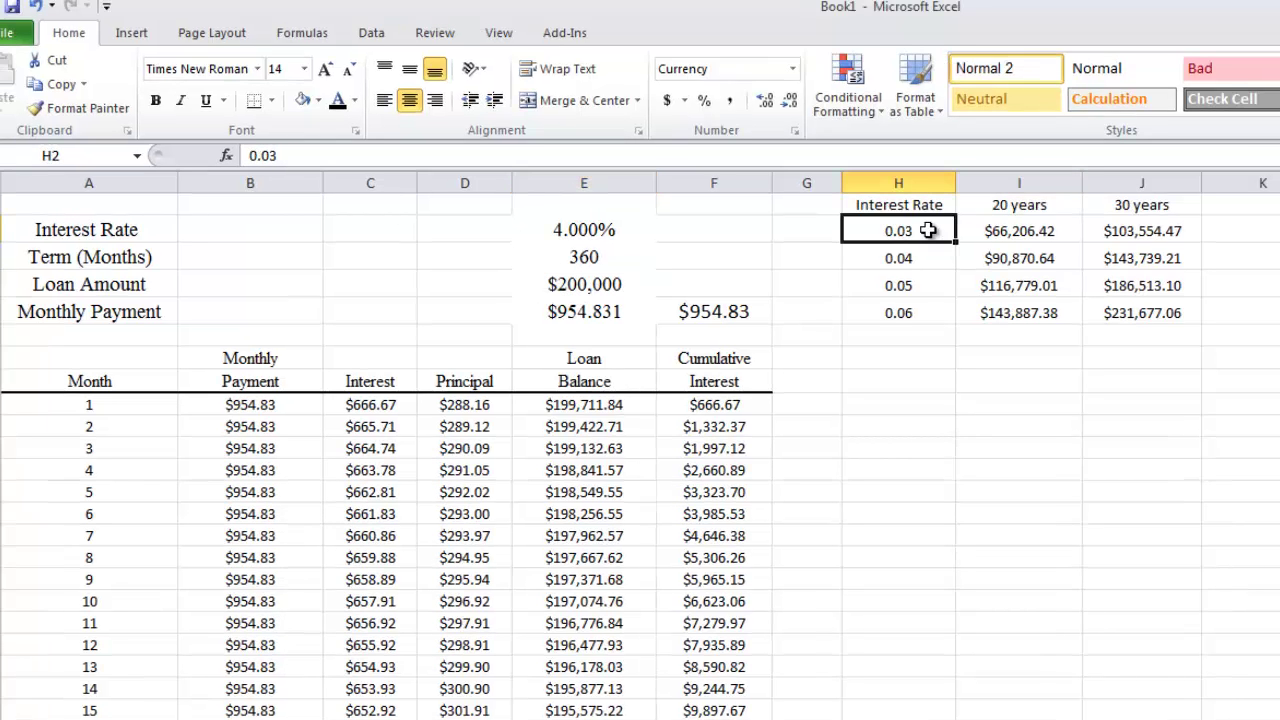
pyautogui.click(578, 236)
pyautogui.click(1005, 282)
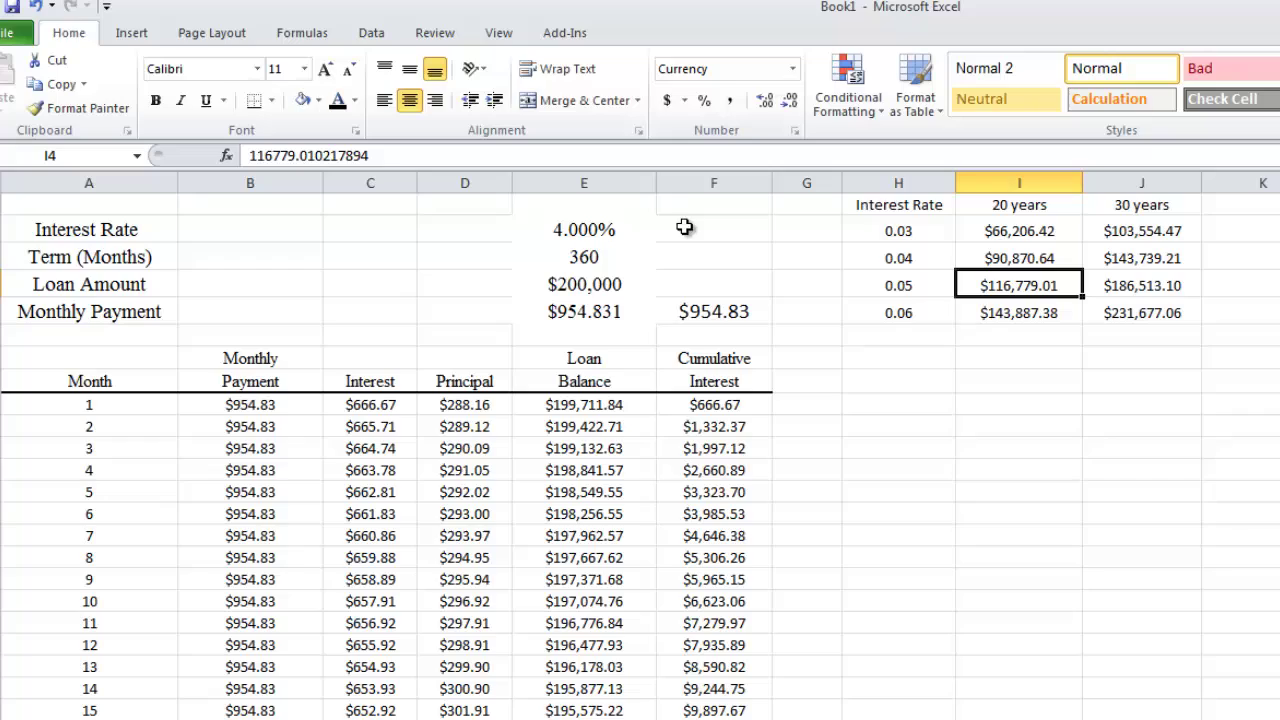
pyautogui.click(608, 229)
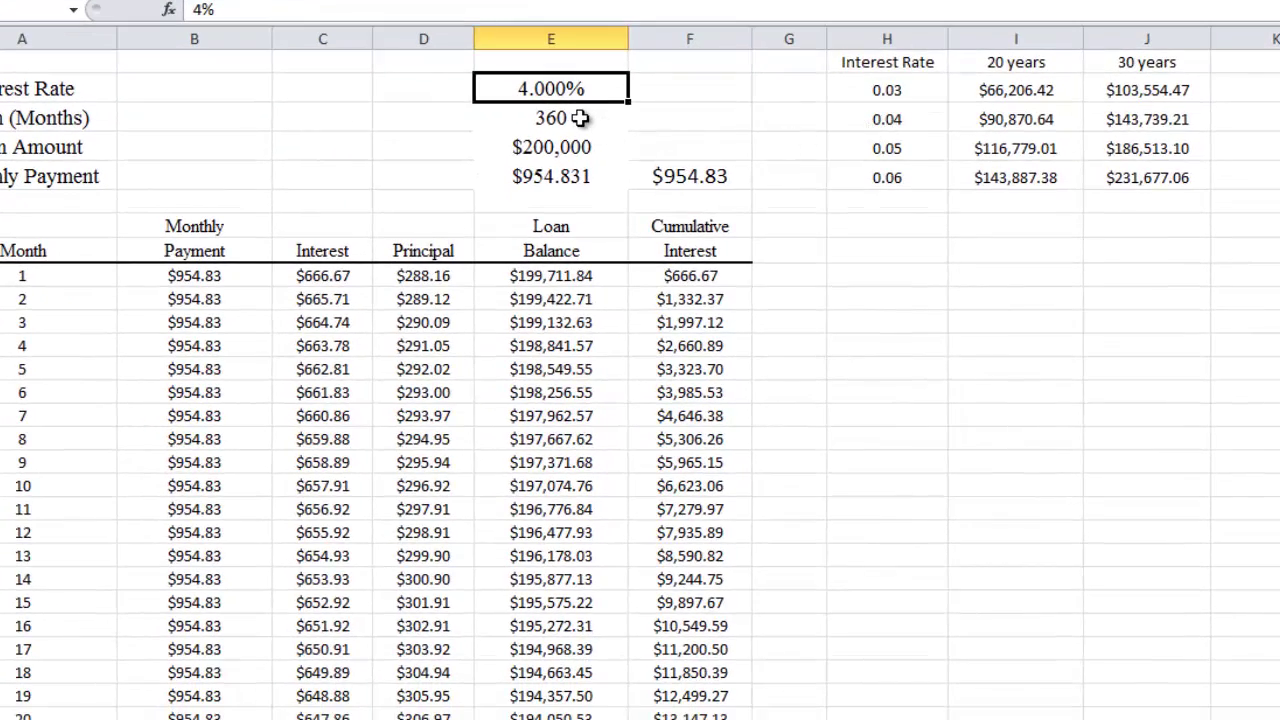
pyautogui.click(580, 118)
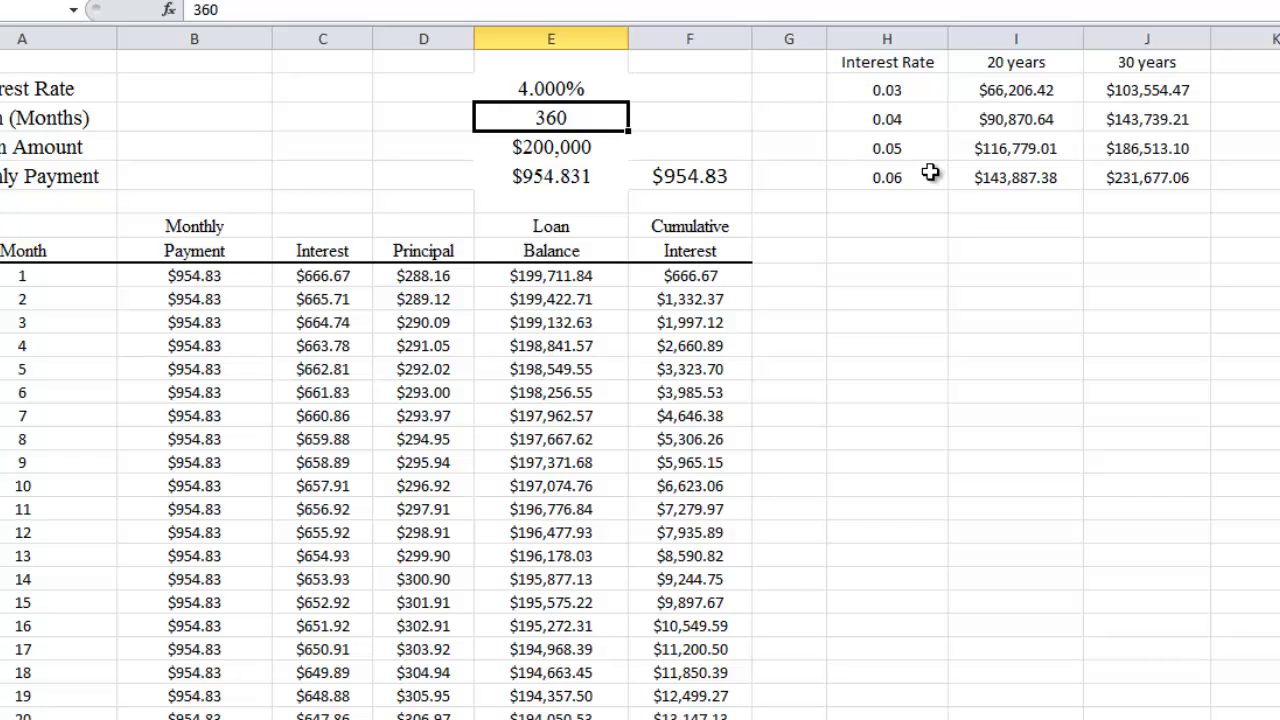
pyautogui.moveTo(1020, 90); pyautogui.dragTo(1165, 178)
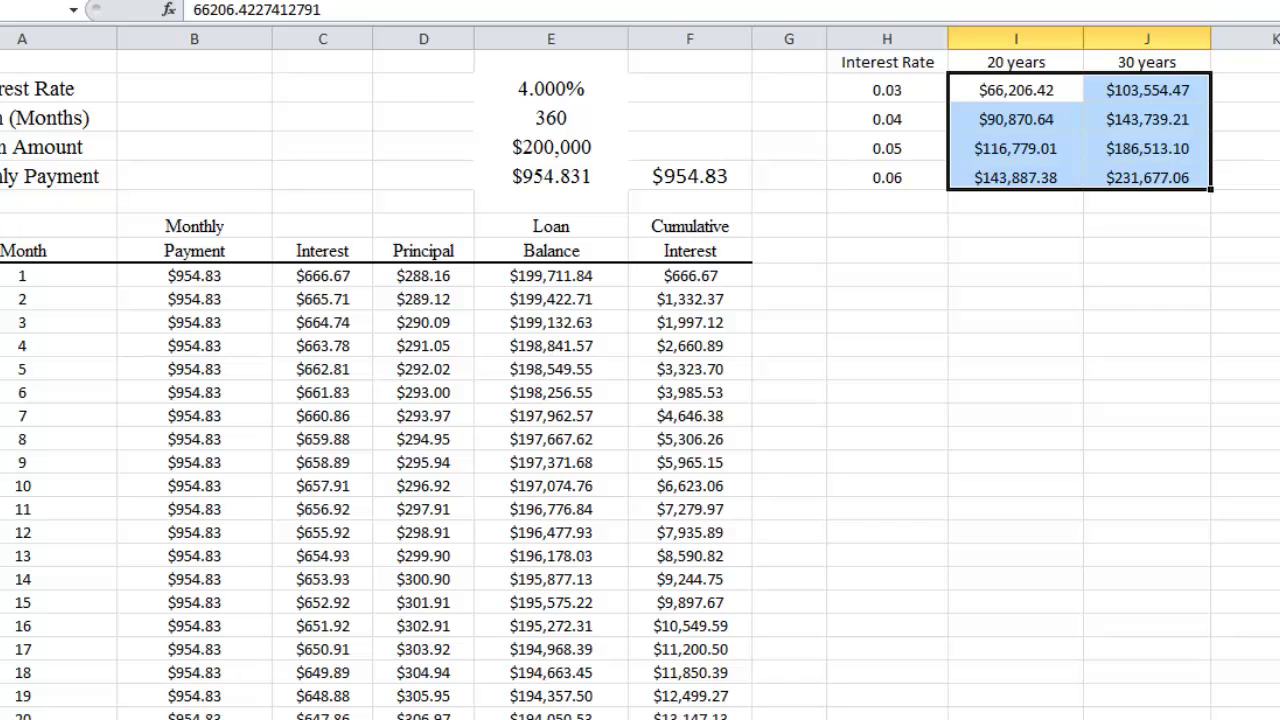
pyautogui.click(1150, 203)
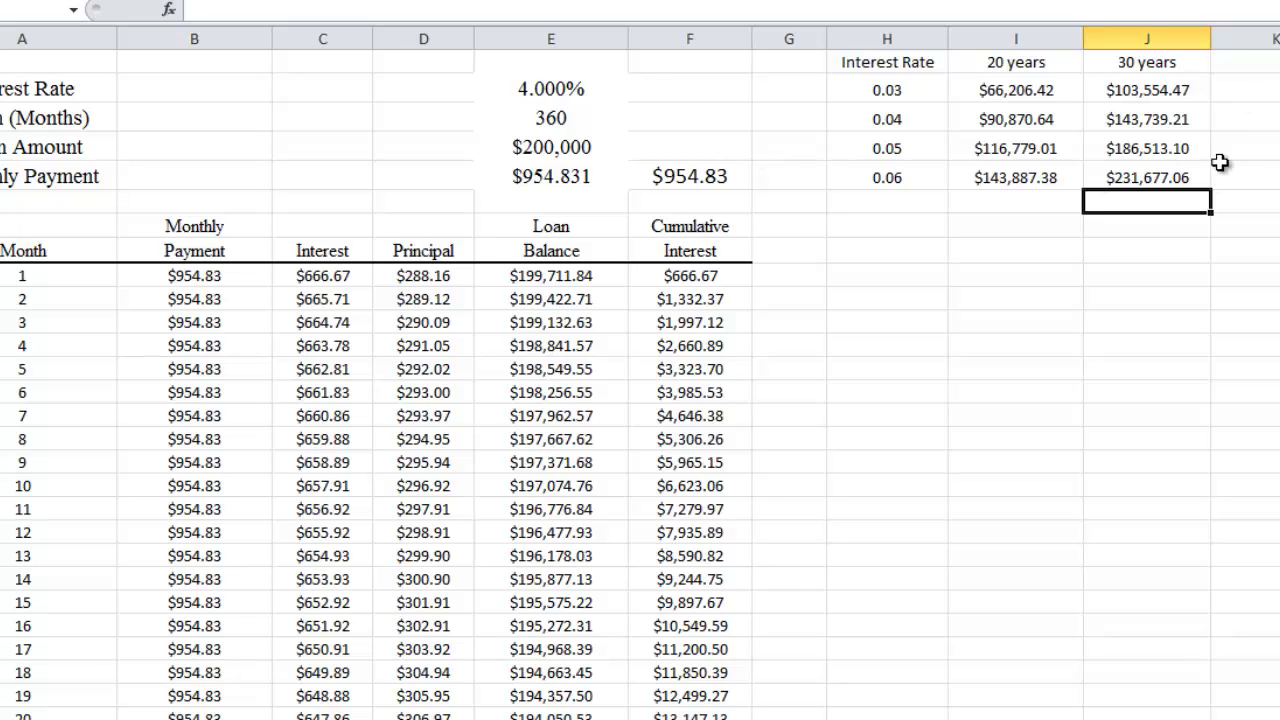
# - Relate the 30-year total interest at 0.04 in J3 to the loan amount, interest rate and term inputs in column E
pyautogui.click(1170, 120)
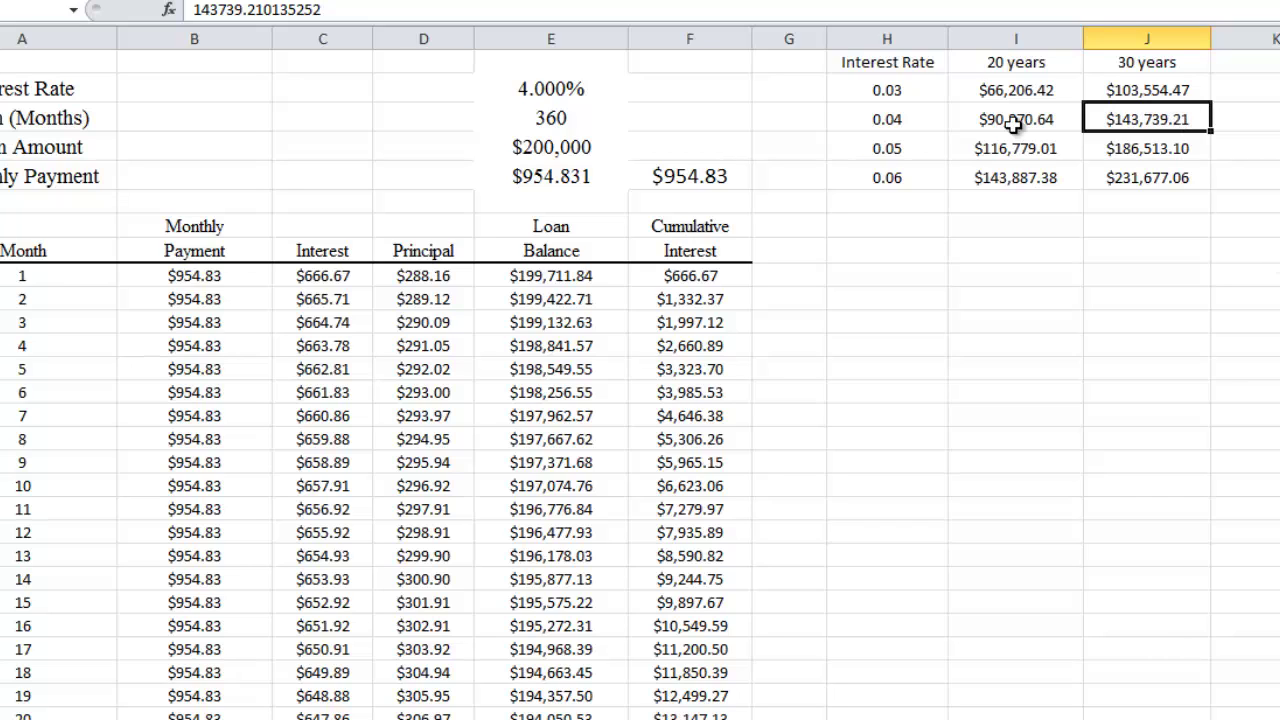
pyautogui.click(553, 148)
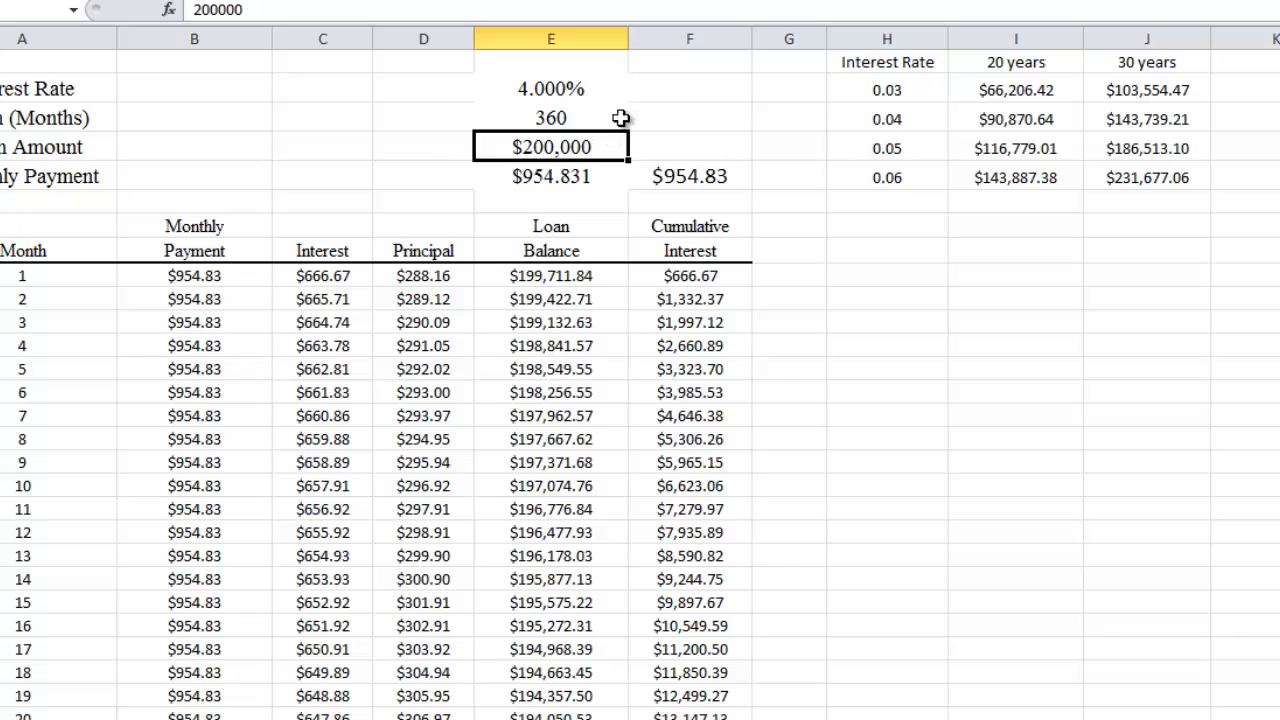
pyautogui.click(585, 92)
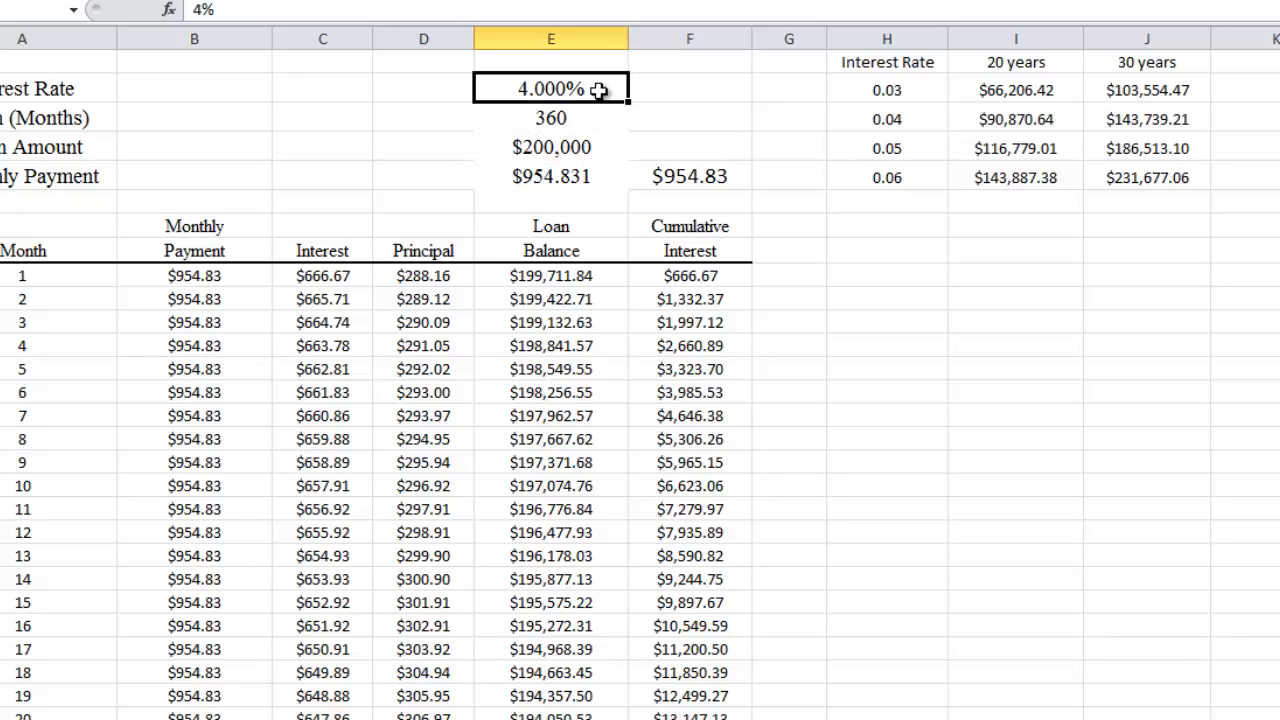
pyautogui.click(593, 120)
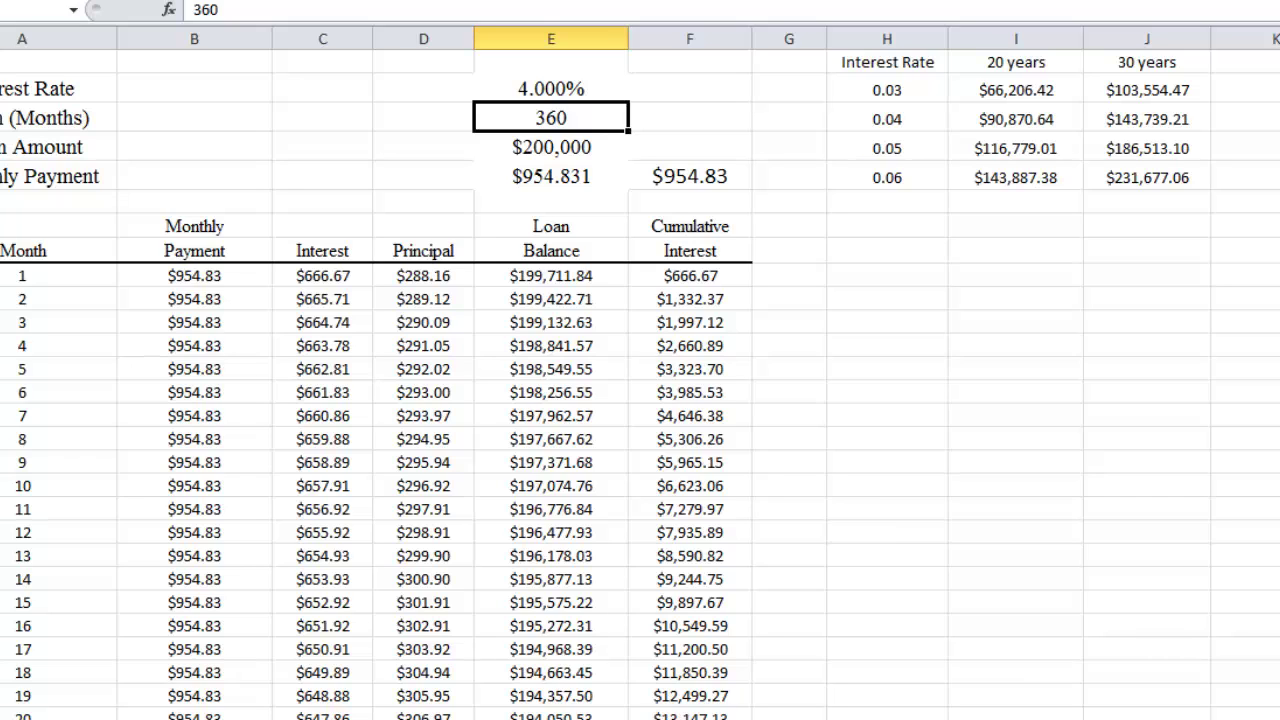
pyautogui.click(1168, 121)
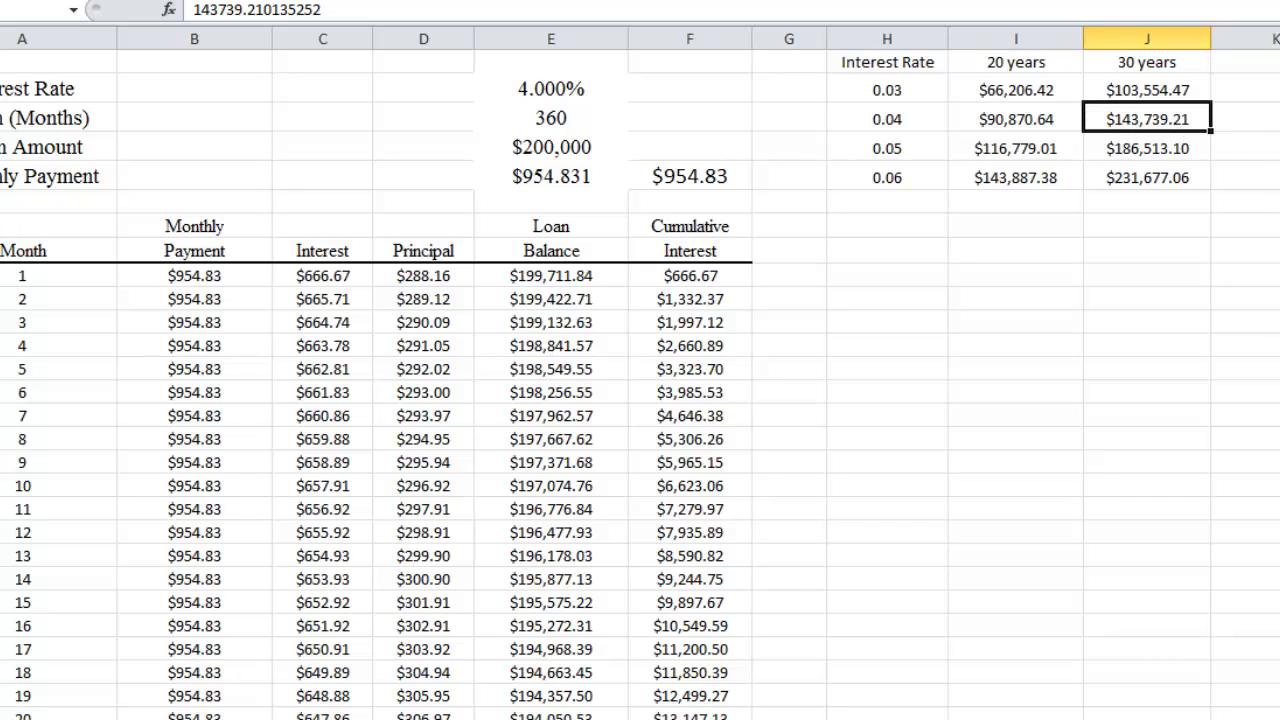
# - Compare the 30-year total interest at rates 0.05 and 0.03 in cells J4 and J2
pyautogui.click(1168, 150)
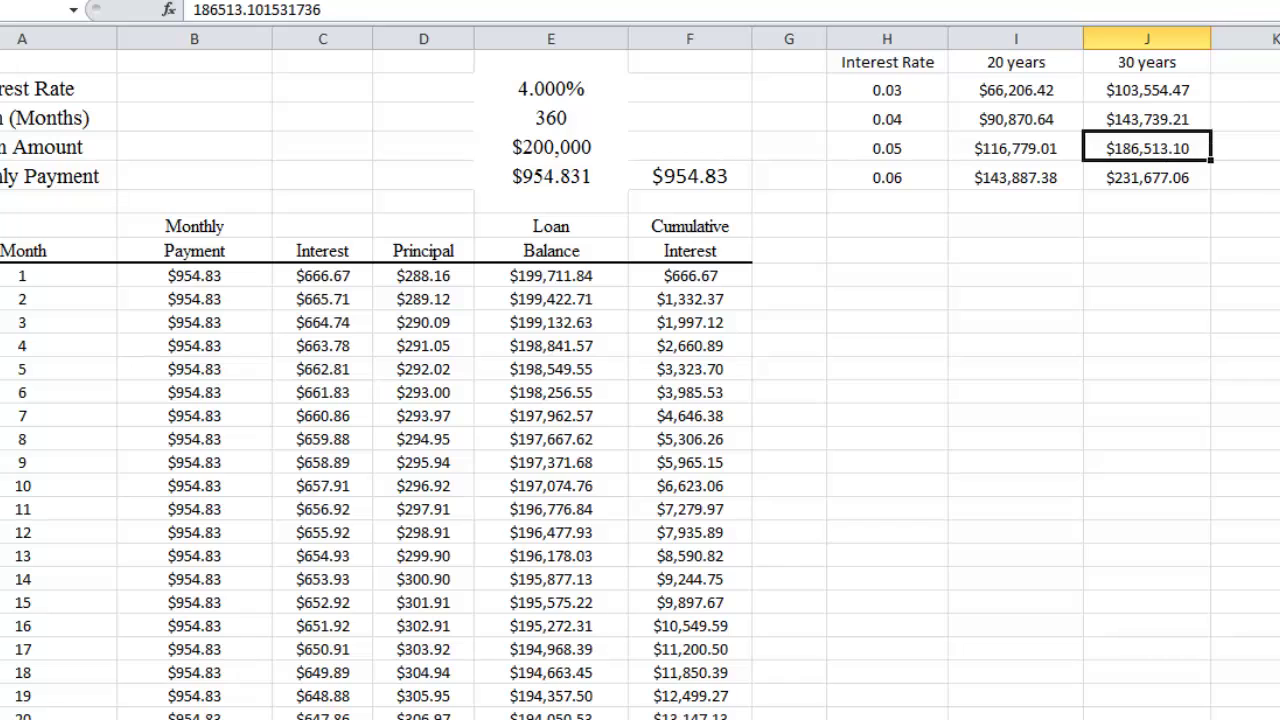
pyautogui.click(1171, 90)
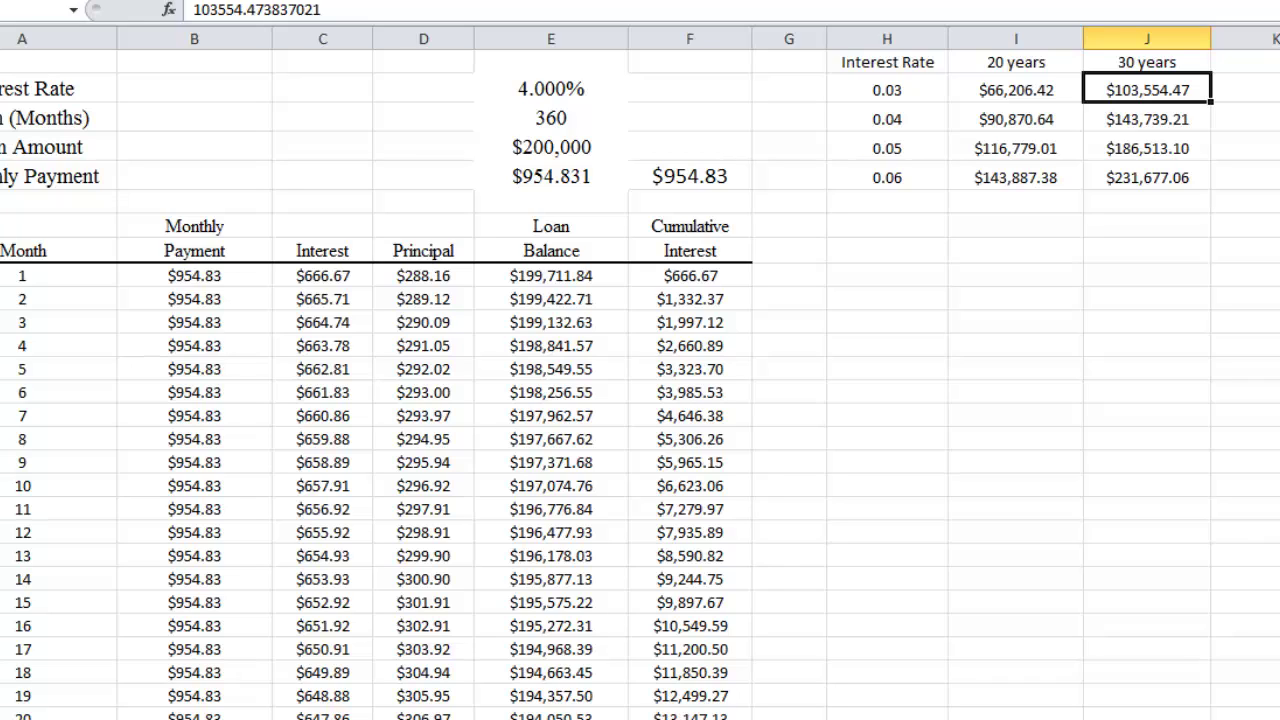
pyautogui.click(1186, 140)
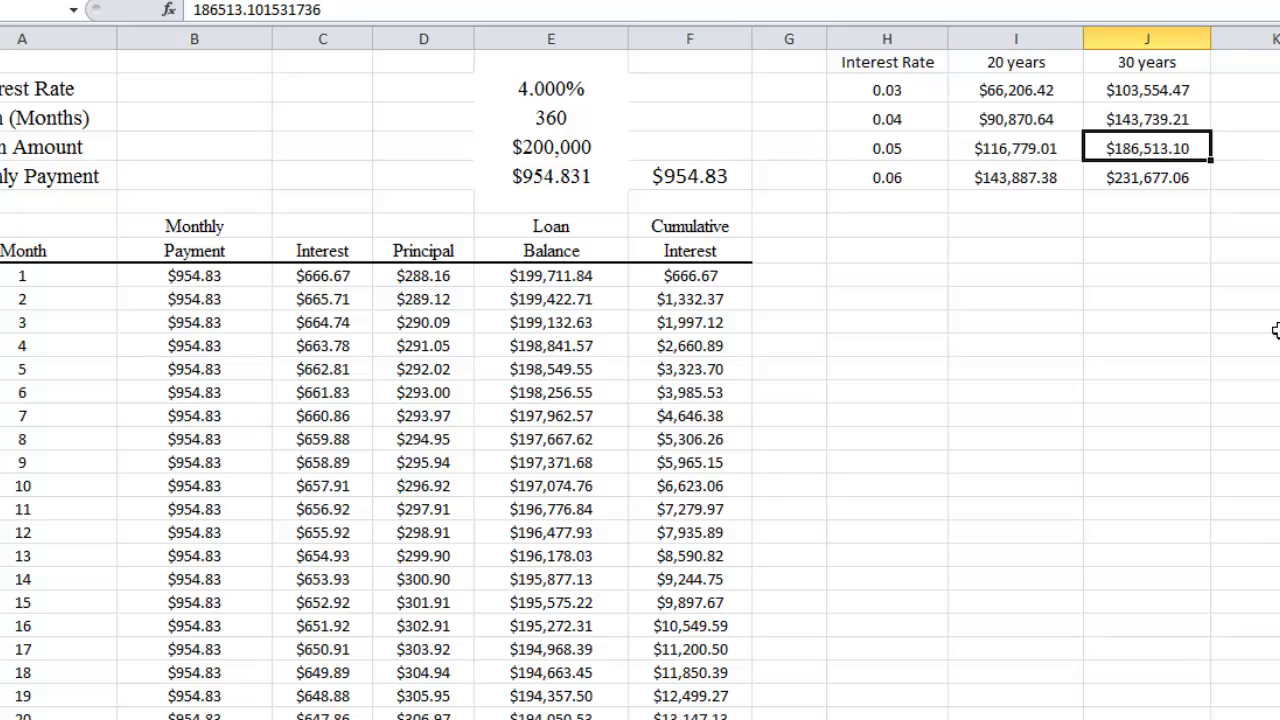
# - Examine the 20-year total interest figures for all four rates in I2:I5 against the 30-year column
pyautogui.moveTo(1034, 88); pyautogui.dragTo(1023, 170)
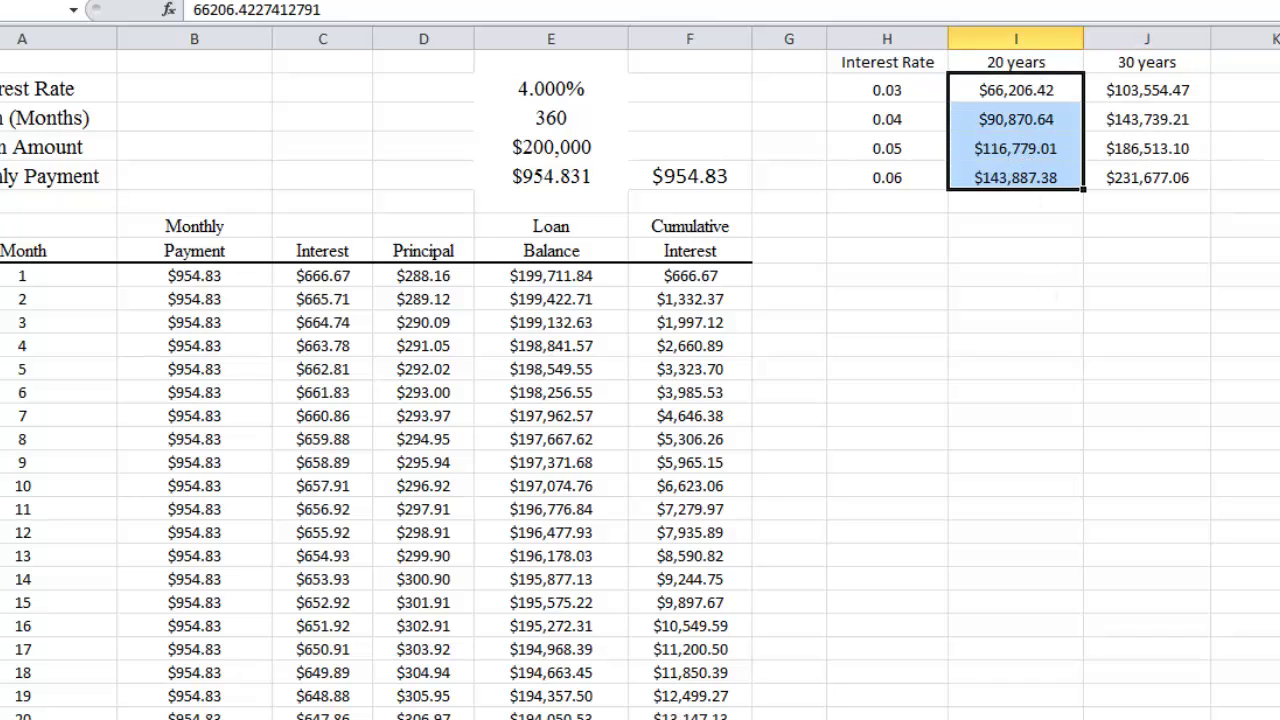
pyautogui.click(1010, 108)
pyautogui.click(1040, 88)
pyautogui.moveTo(1040, 100); pyautogui.dragTo(1051, 177)
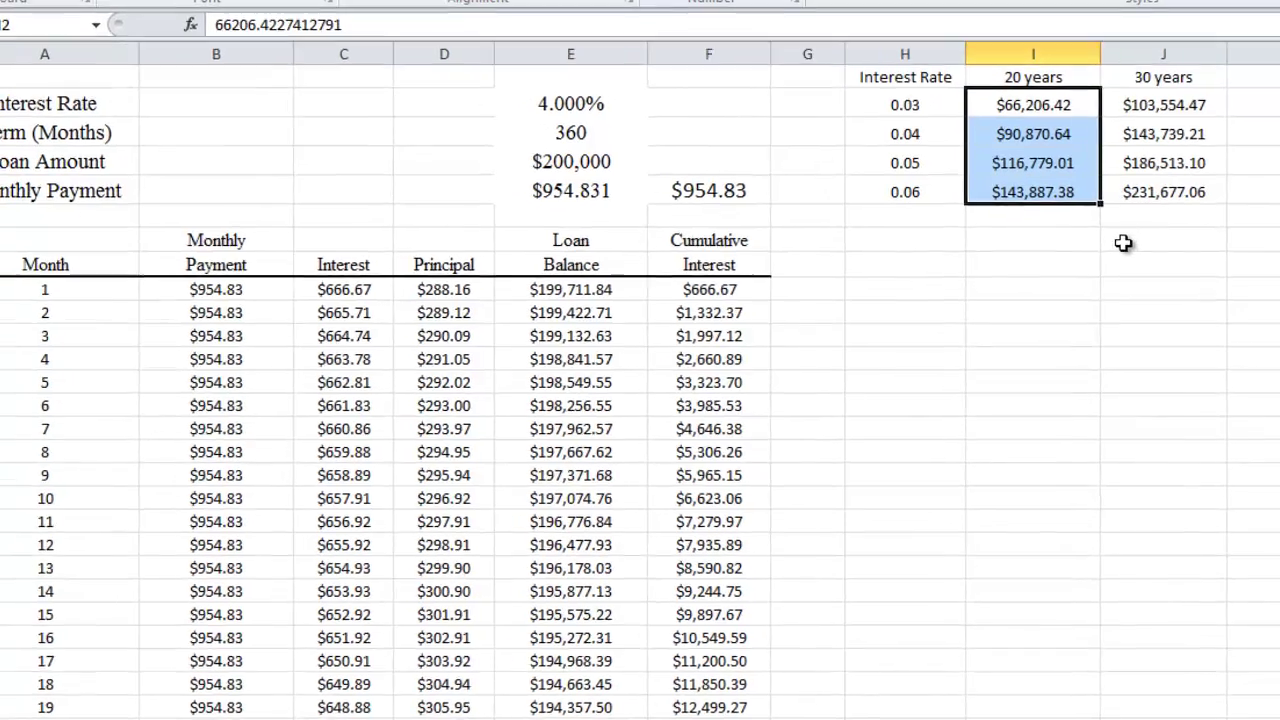
pyautogui.click(1108, 229)
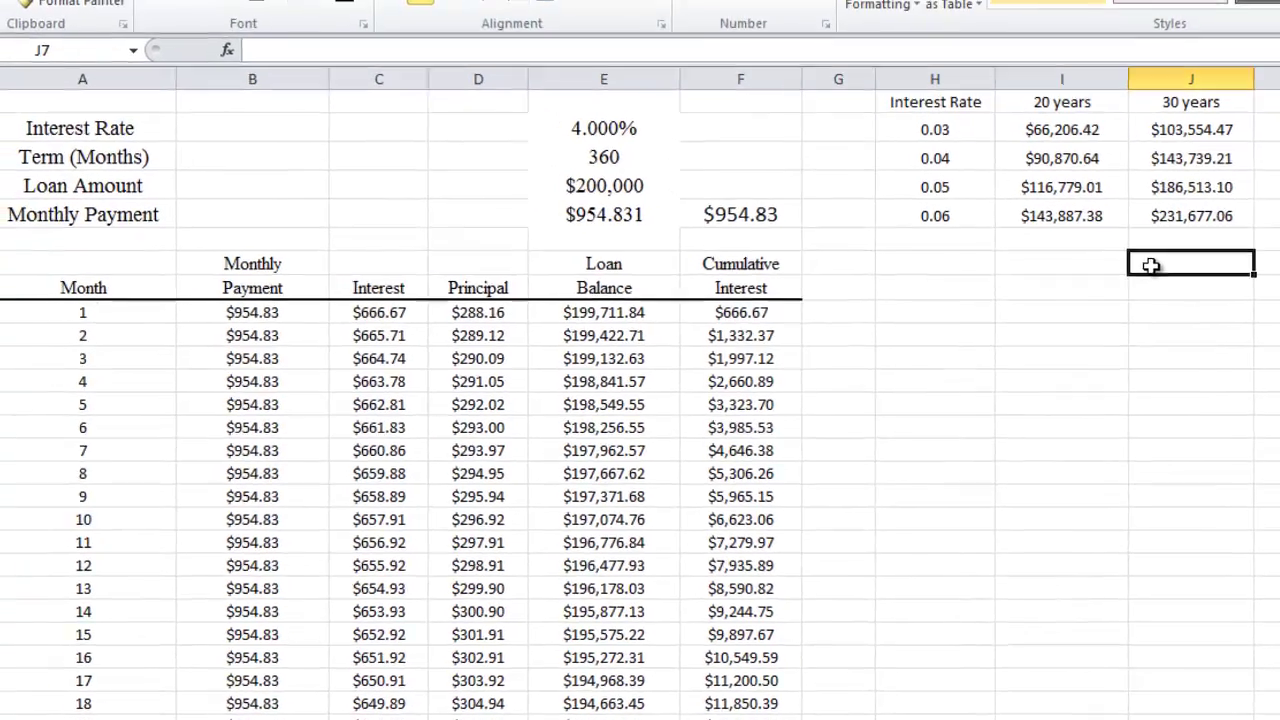
# - Examine the APR Annual Percentage Rate entry in L2 alongside the loan inputs in E2:E5, particularly the loan amount in E4
pyautogui.click(1279, 139)
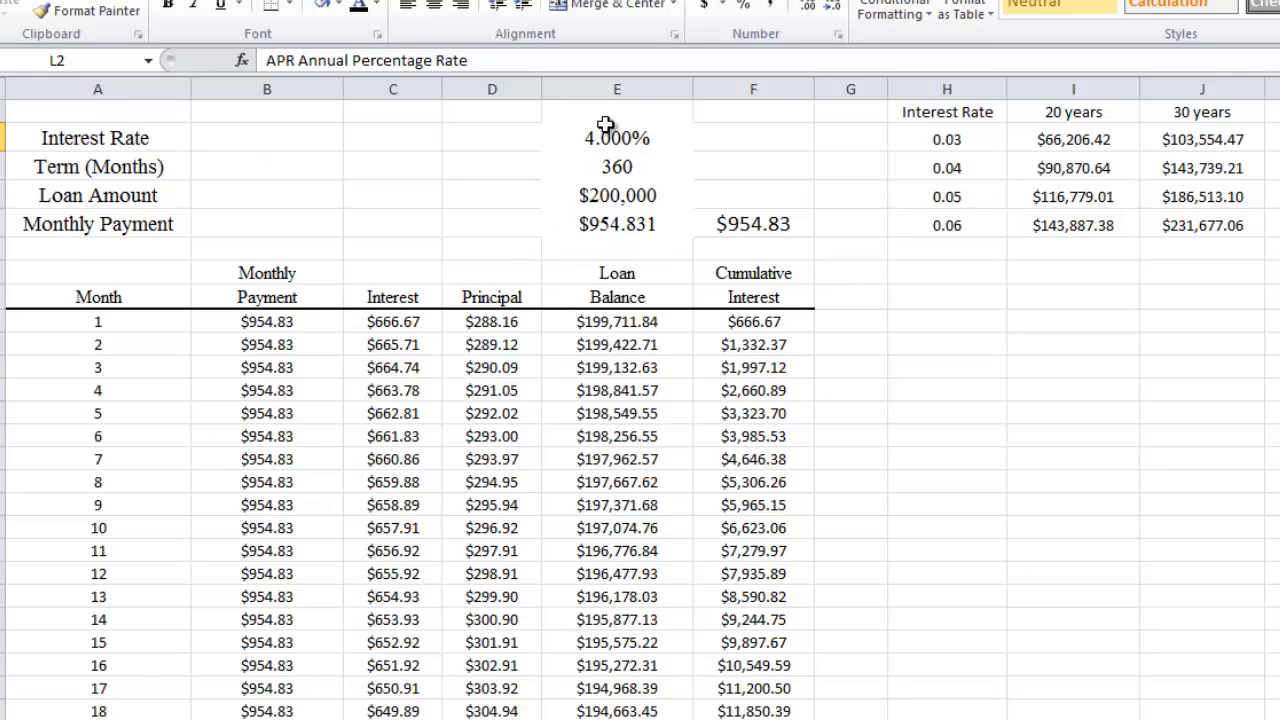
pyautogui.moveTo(637, 134); pyautogui.dragTo(643, 222)
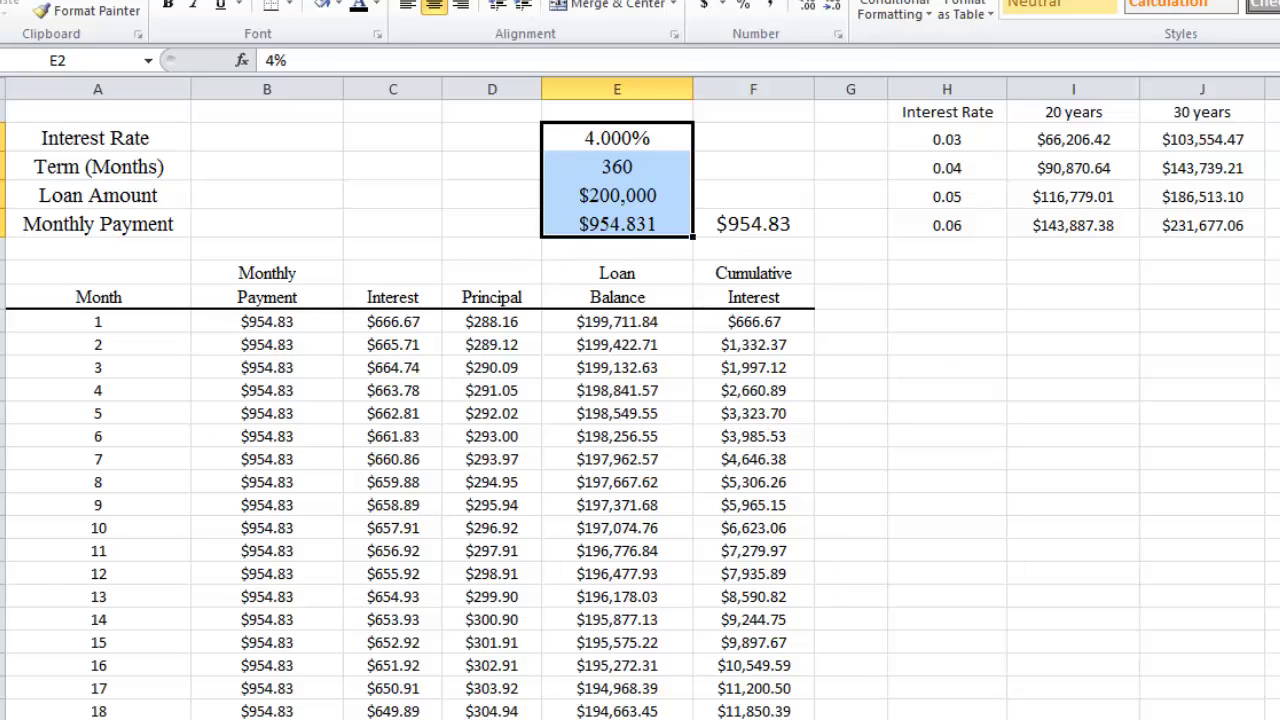
pyautogui.hotkey('ctrl', 'Home')
pyautogui.click(1100, 372)
pyautogui.click(1118, 305)
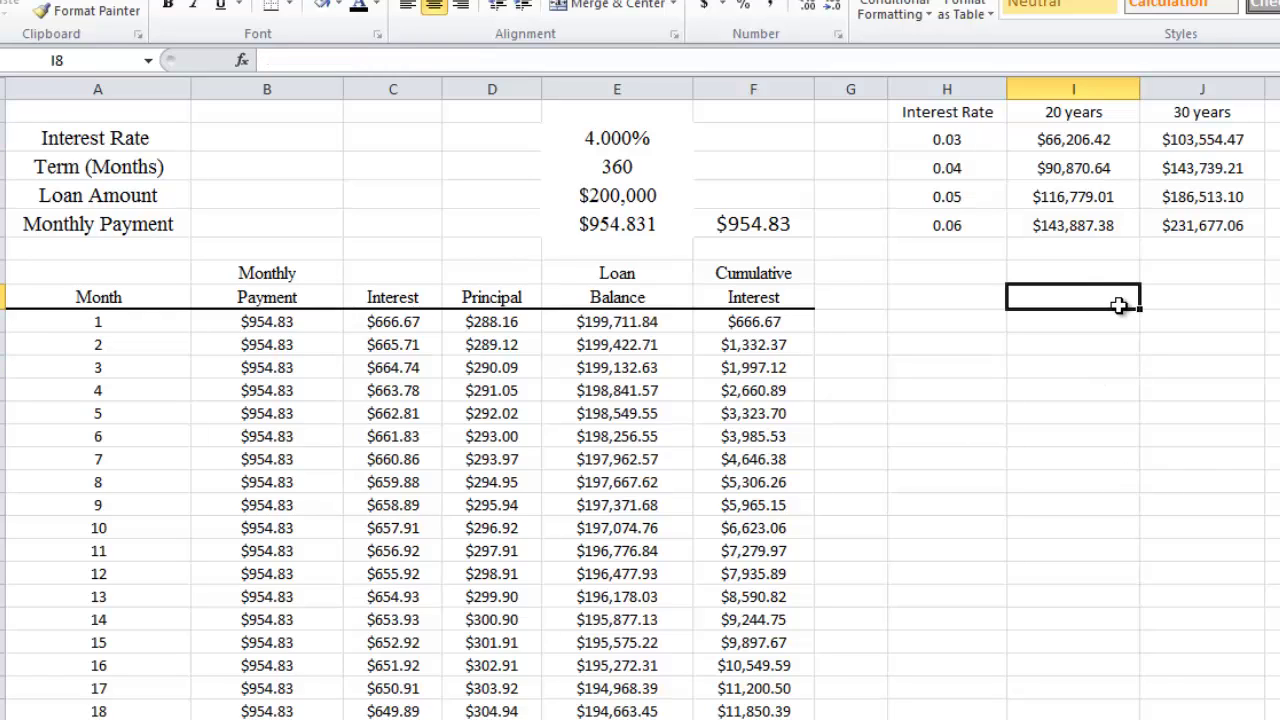
pyautogui.click(1105, 368)
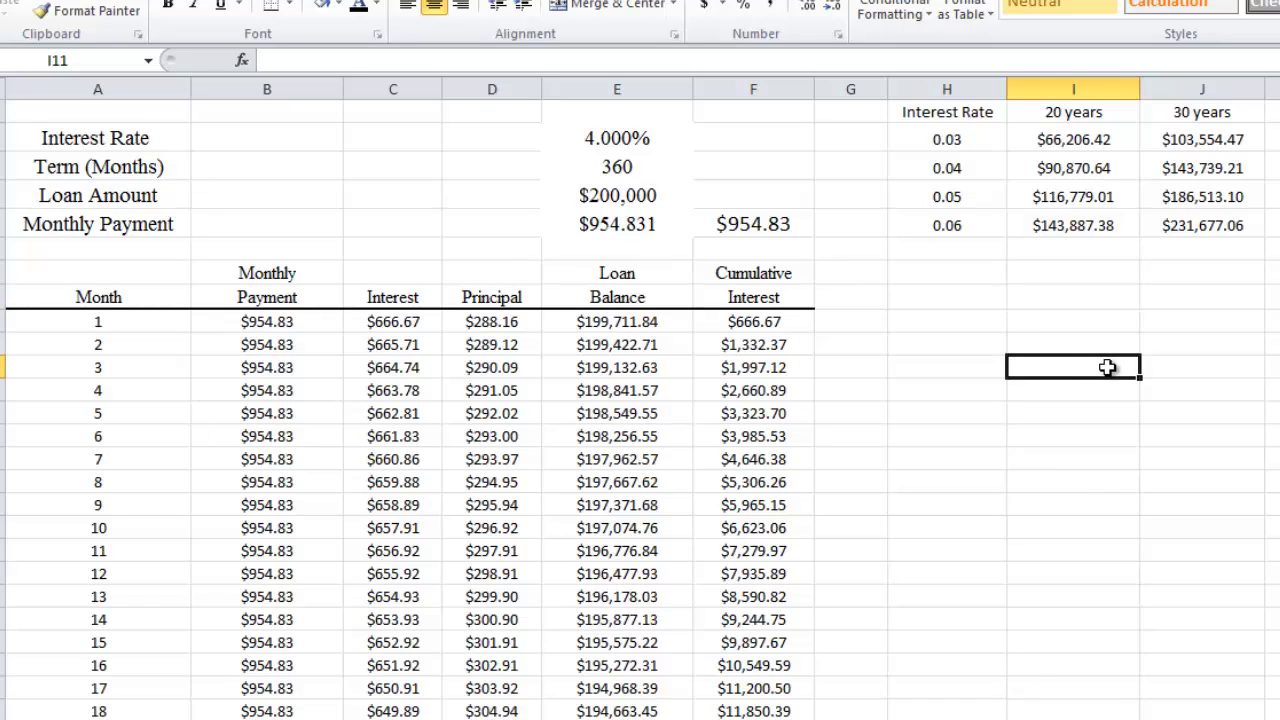
pyautogui.click(669, 195)
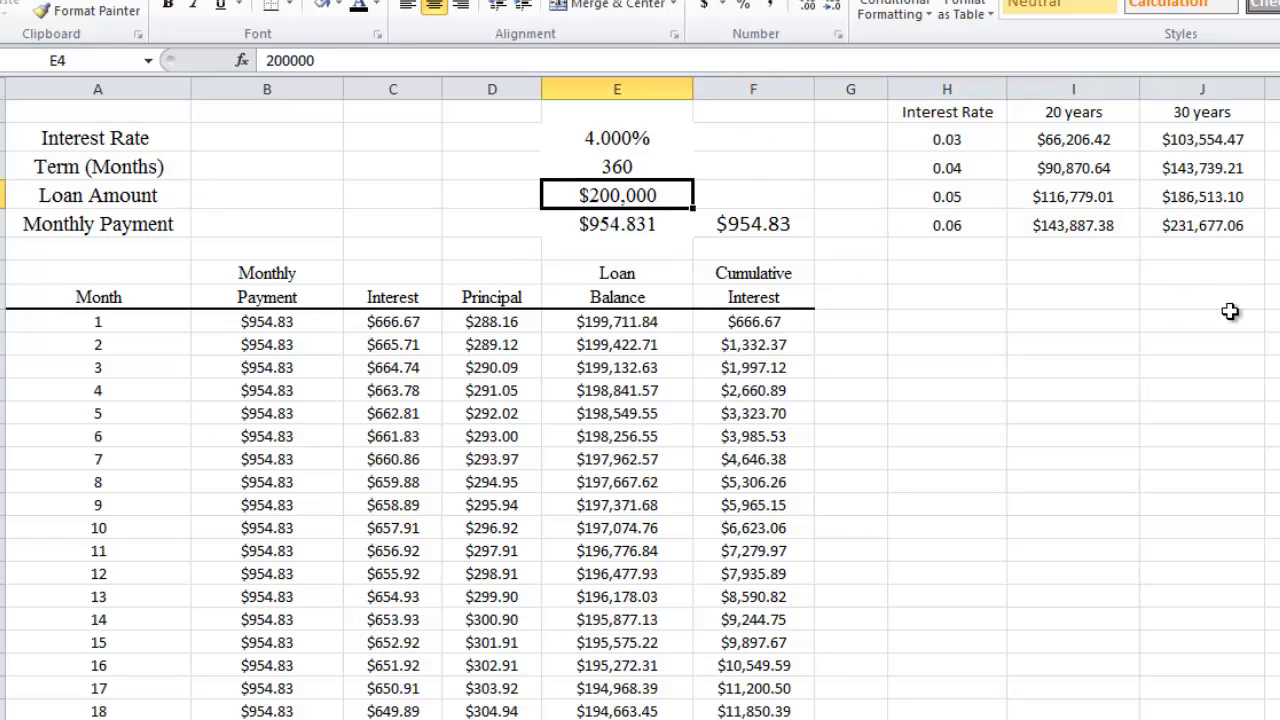
pyautogui.click(1163, 347)
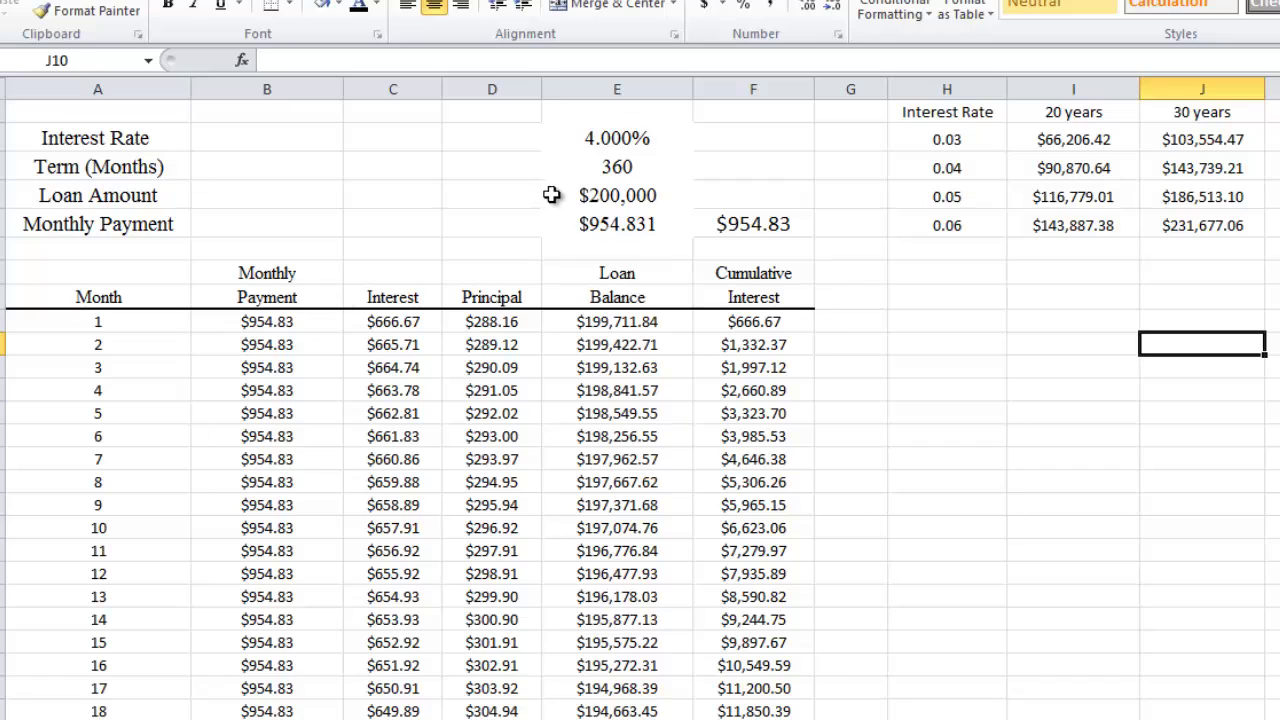
# - Set the loan amount in E4 to 204000 to recalculate the monthly payment
pyautogui.click(592, 196)
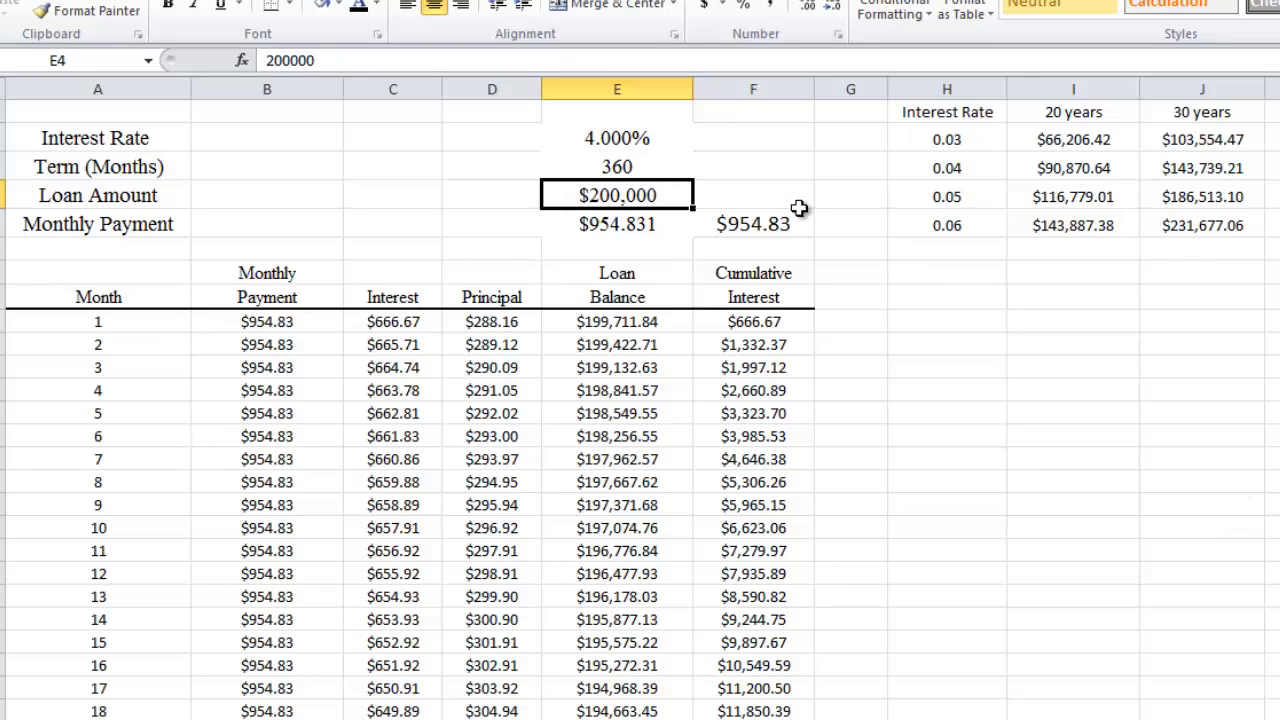
pyautogui.write('204000')
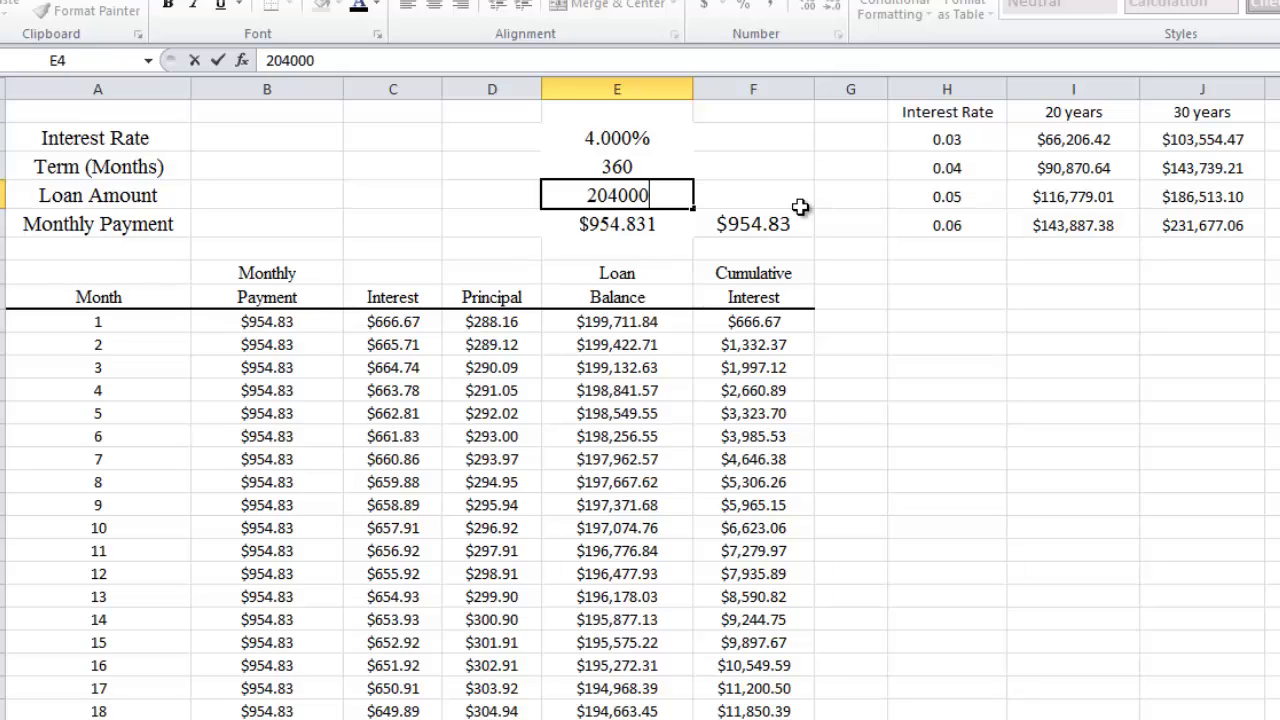
pyautogui.hotkey('ctrl', 'Return')
pyautogui.press('Return')
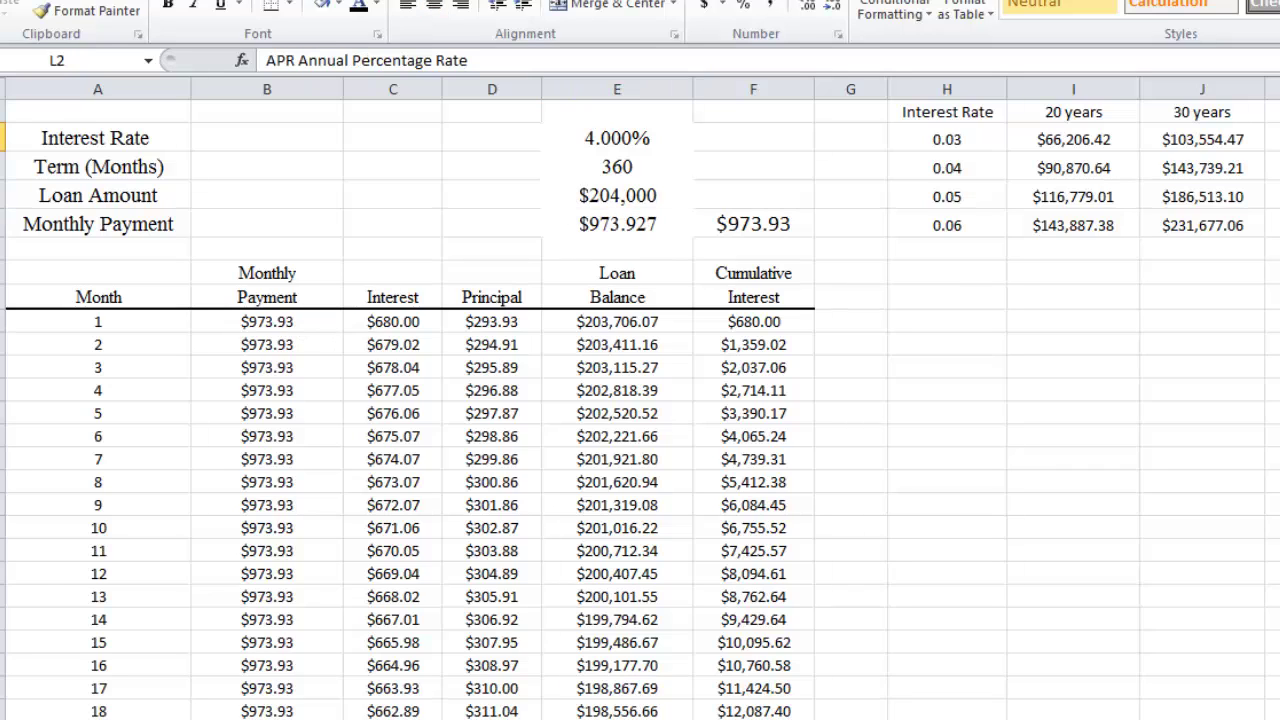
# - Set the loan amount in E4 back to 200000
pyautogui.click(640, 196)
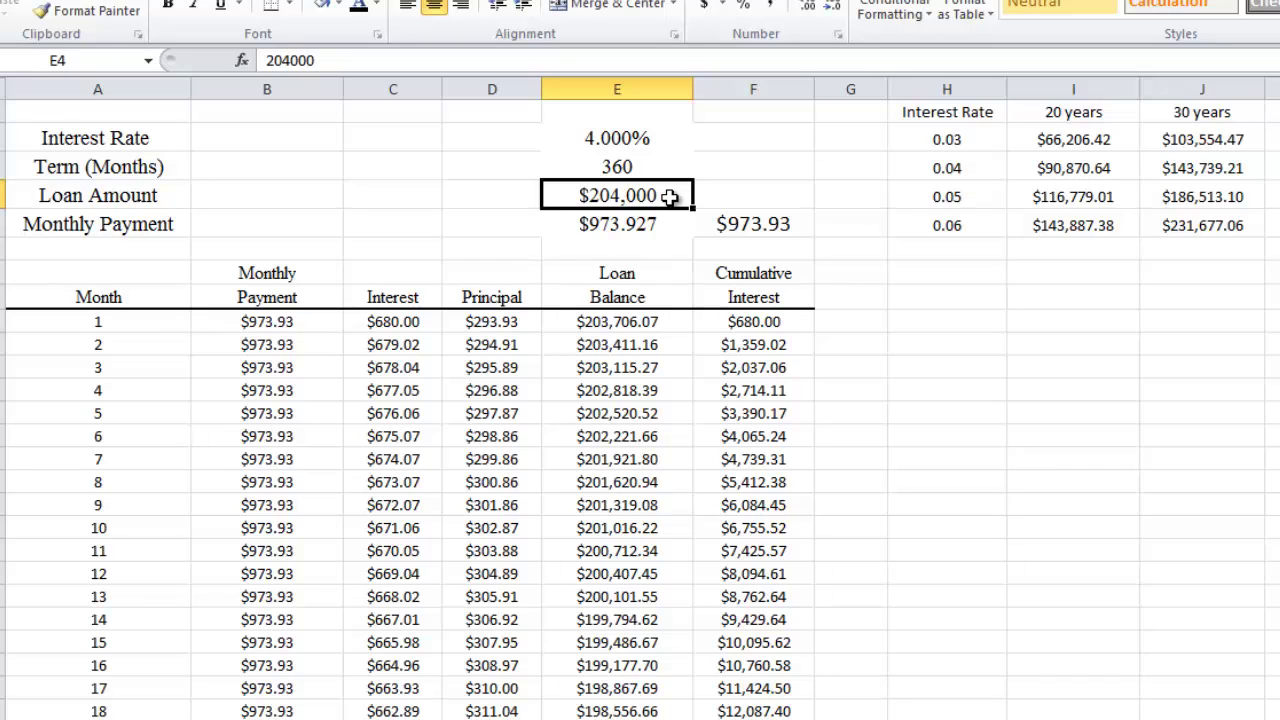
pyautogui.write('200000')
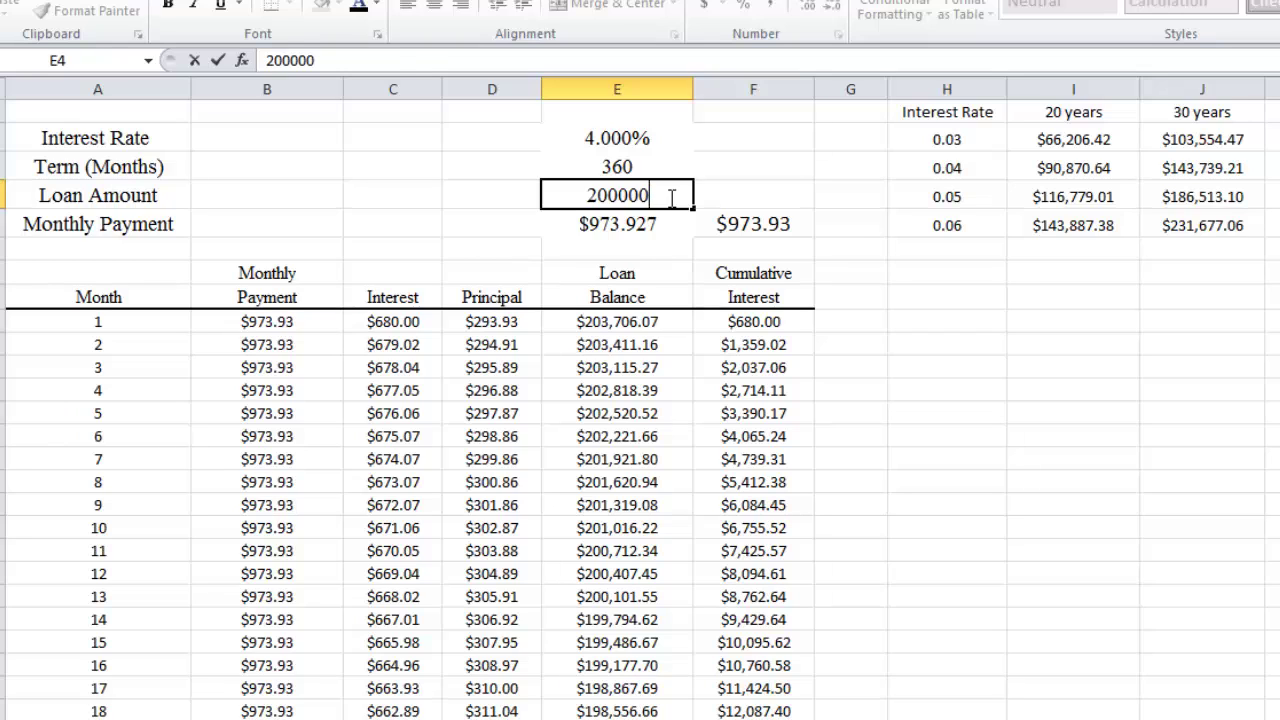
pyautogui.press('Return')
# - Set the interest rate in E2 to 4.1% and check the month 1 payment in B9
pyautogui.click(612, 134)
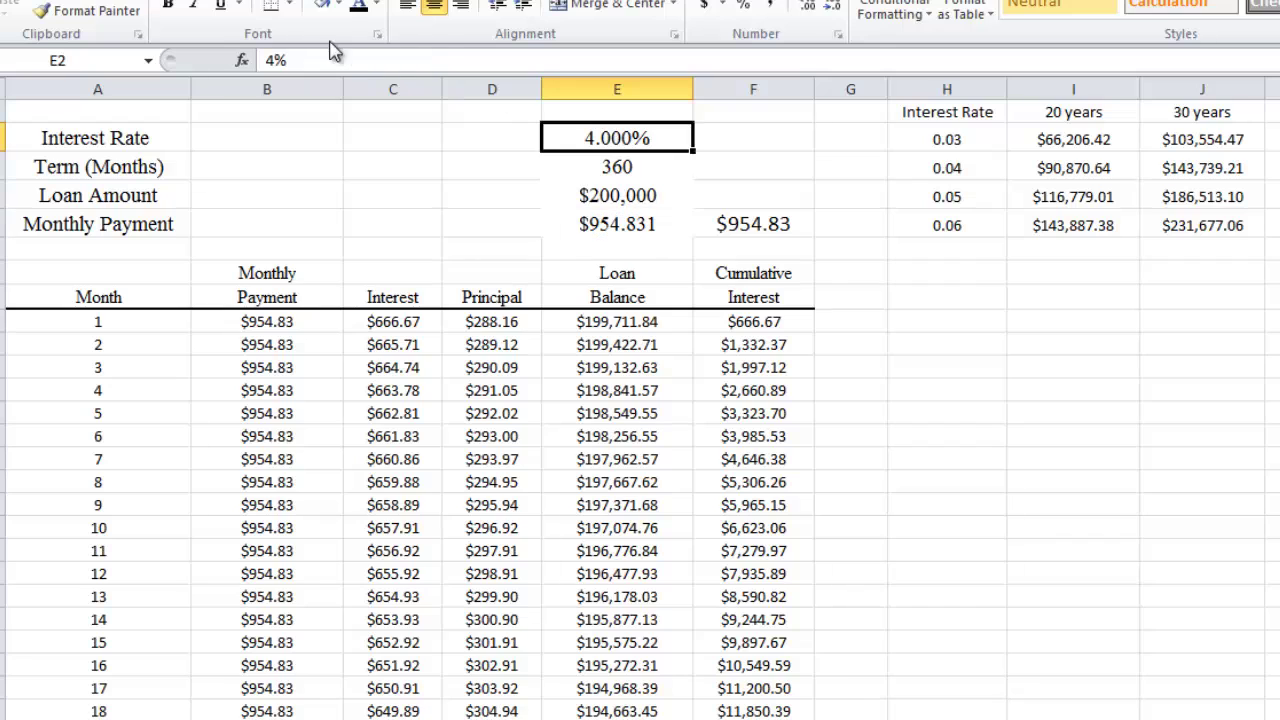
pyautogui.click(290, 60)
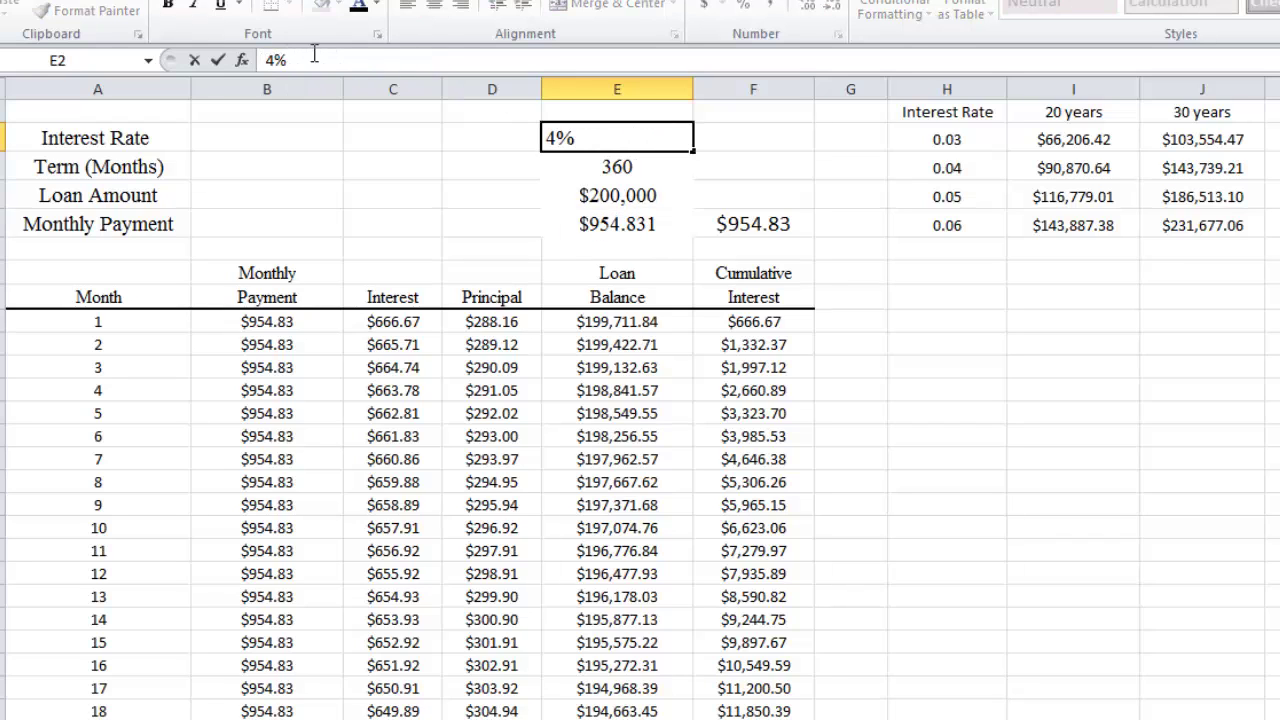
pyautogui.write('.1')
pyautogui.press('Return')
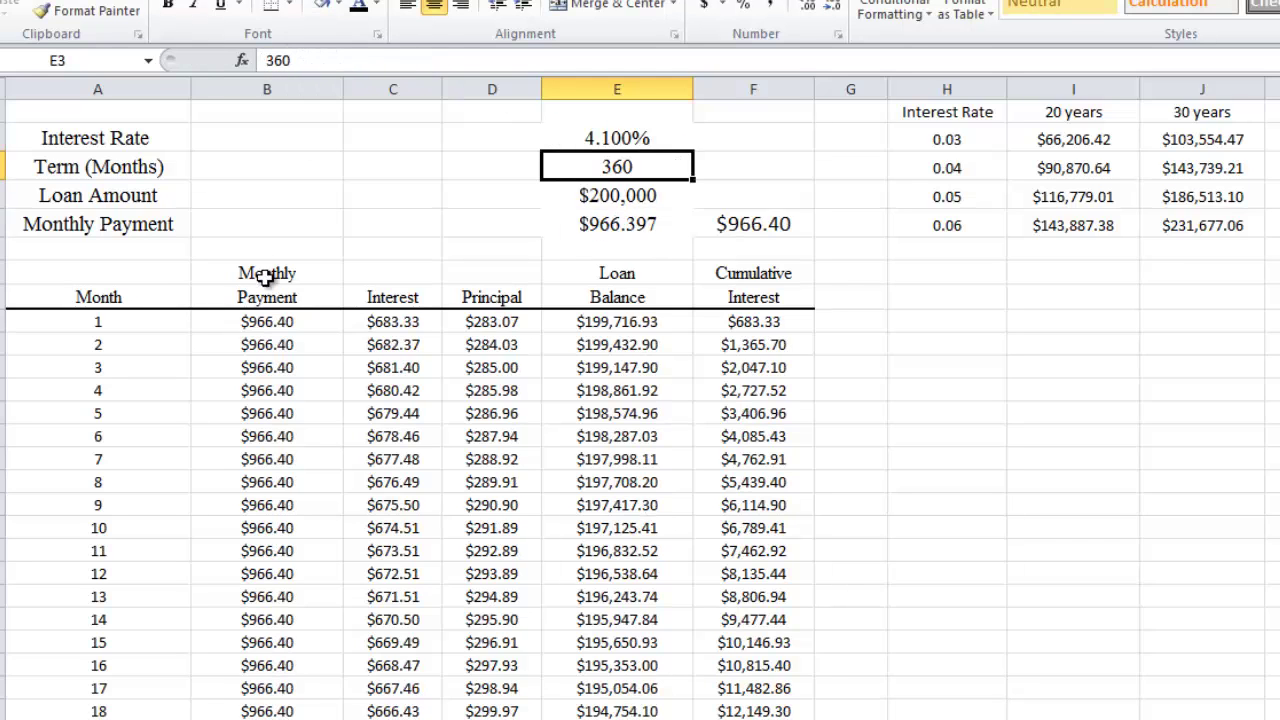
pyautogui.click(290, 321)
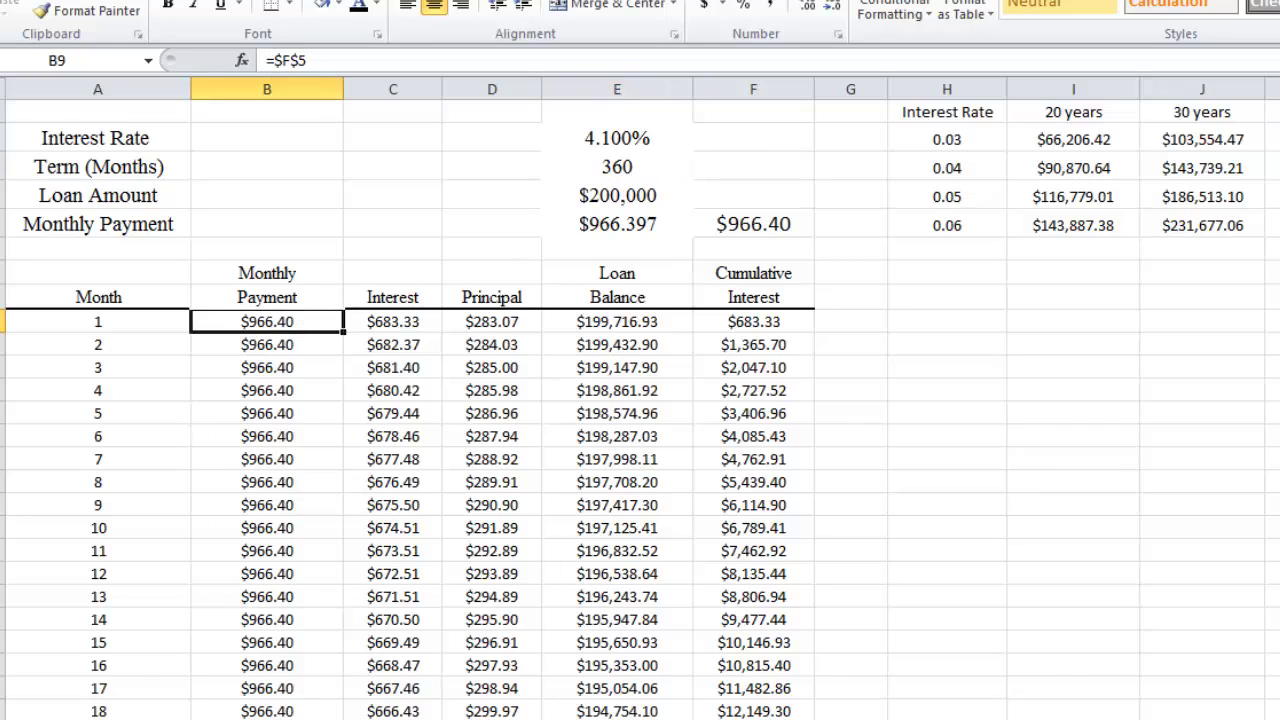
# - Set the interest rate in E2 to 4.2% to compare the resulting monthly payment
pyautogui.click(657, 134)
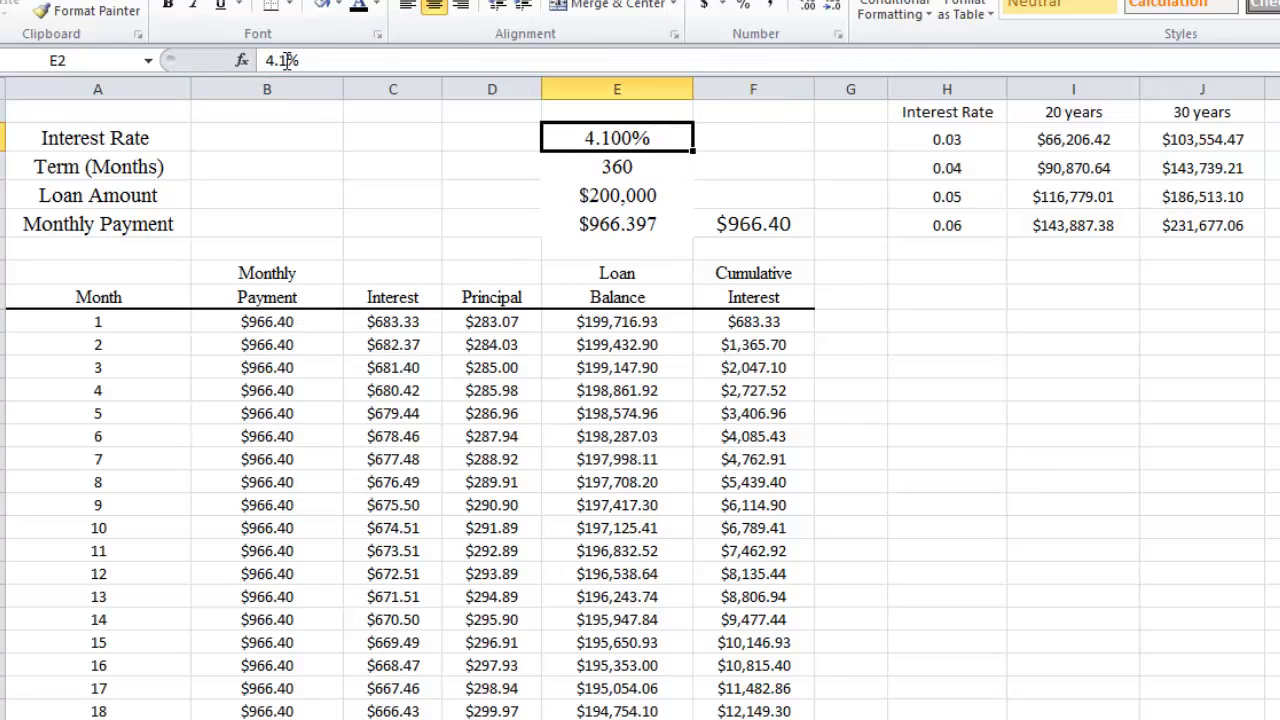
pyautogui.click(289, 61)
pyautogui.press('BackSpace')
pyautogui.write('2')
pyautogui.press('Return')
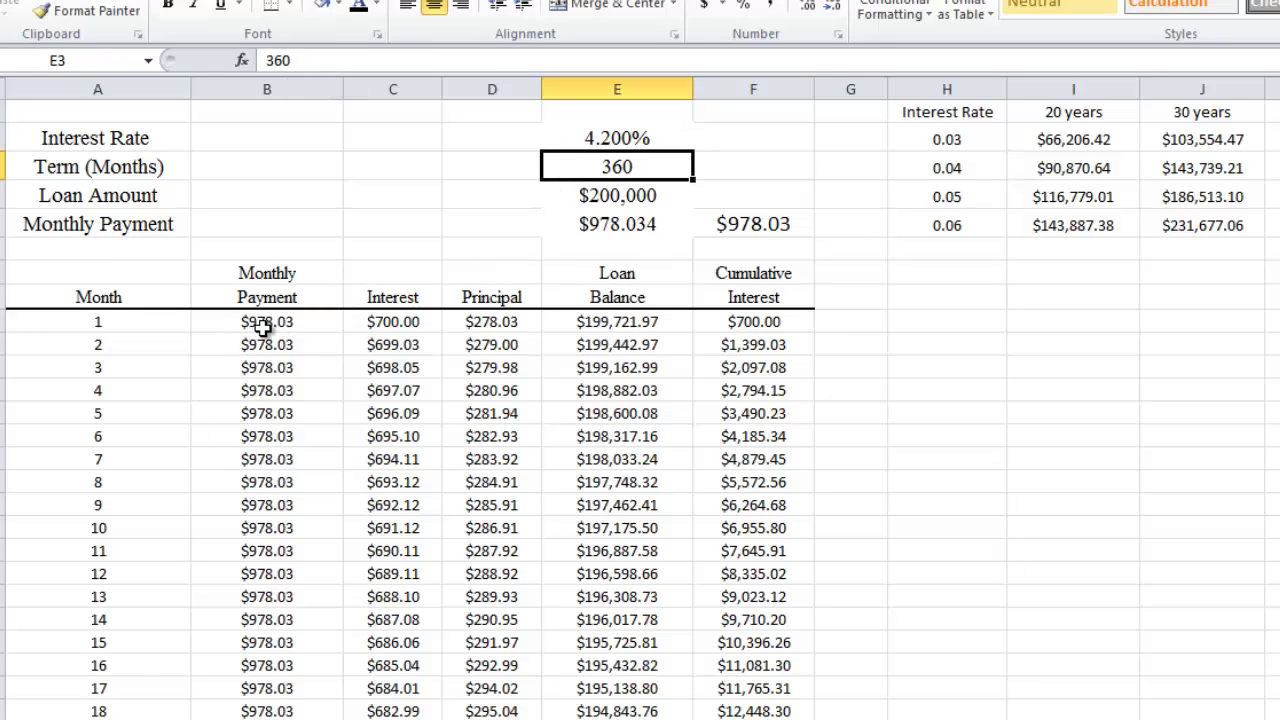
# - Set the interest rate in E2 to 4.15% to narrow in on the target monthly payment
pyautogui.click(657, 137)
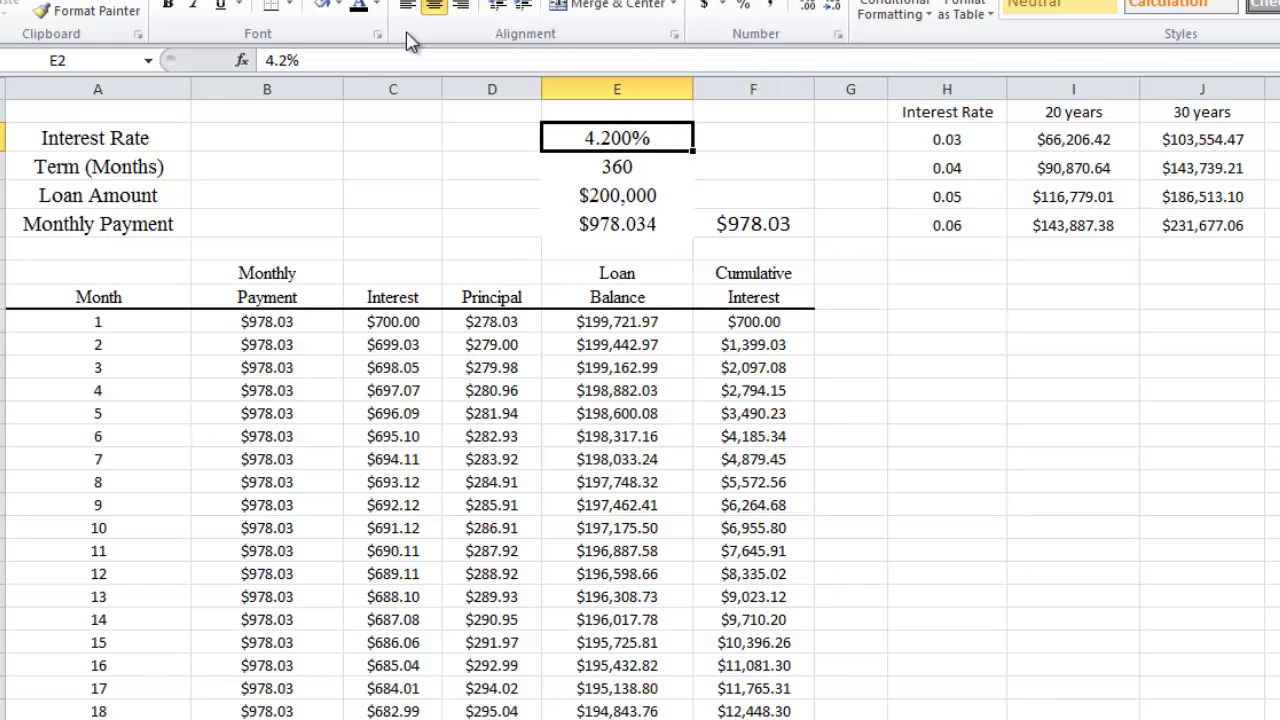
pyautogui.click(287, 58)
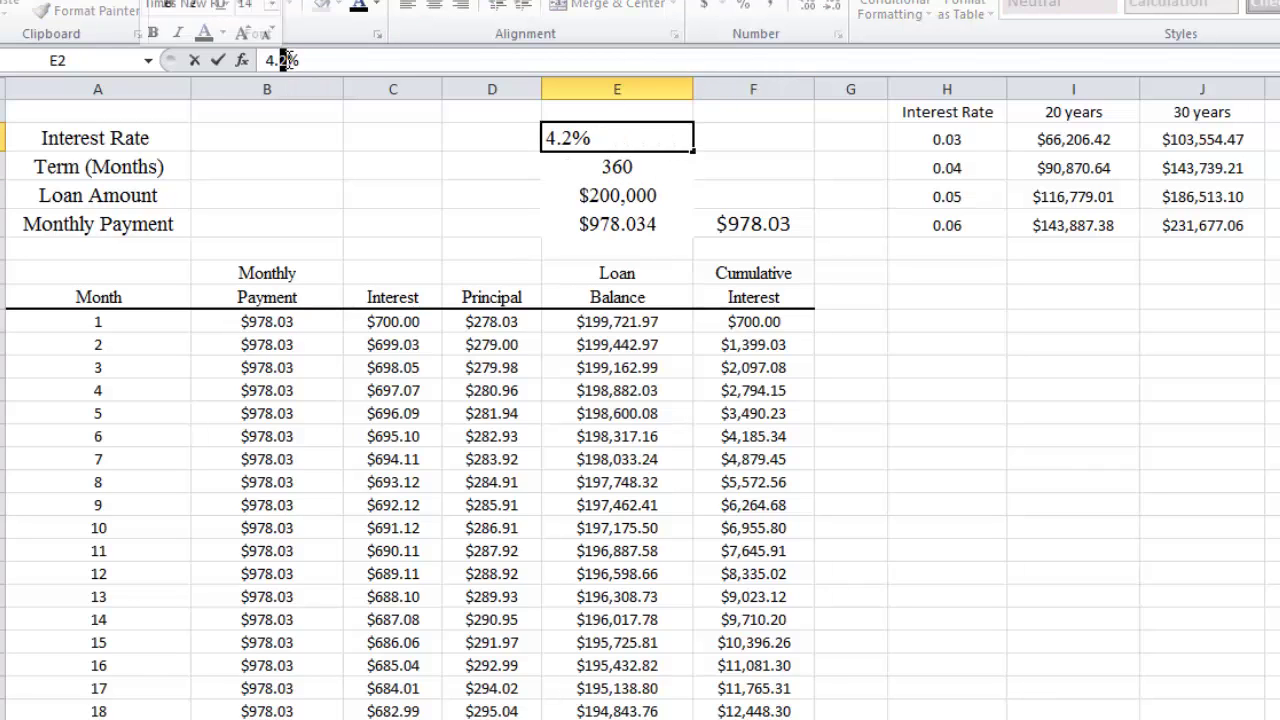
pyautogui.moveTo(285, 58); pyautogui.dragTo(277, 57)
pyautogui.write('15')
pyautogui.press('Return')
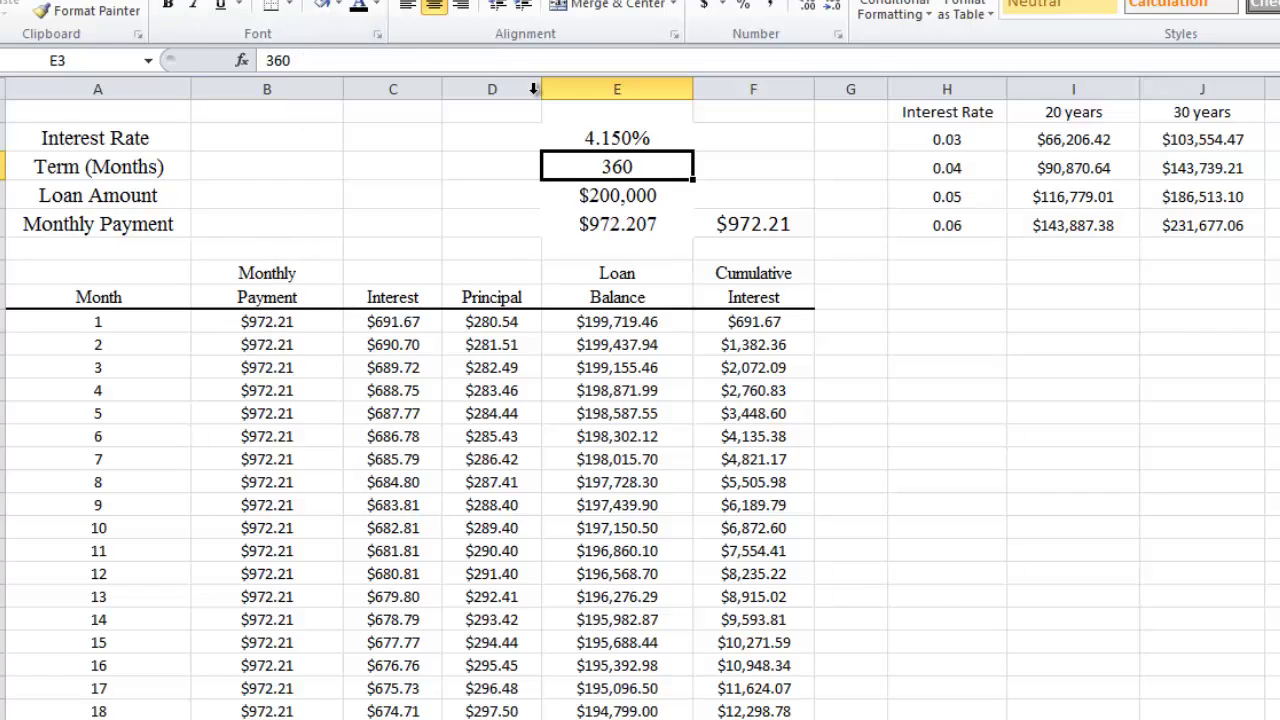
# - Refine the interest rate in E2 to 4.16% to bring the monthly payment closer to the target
pyautogui.click(603, 139)
pyautogui.click(296, 60)
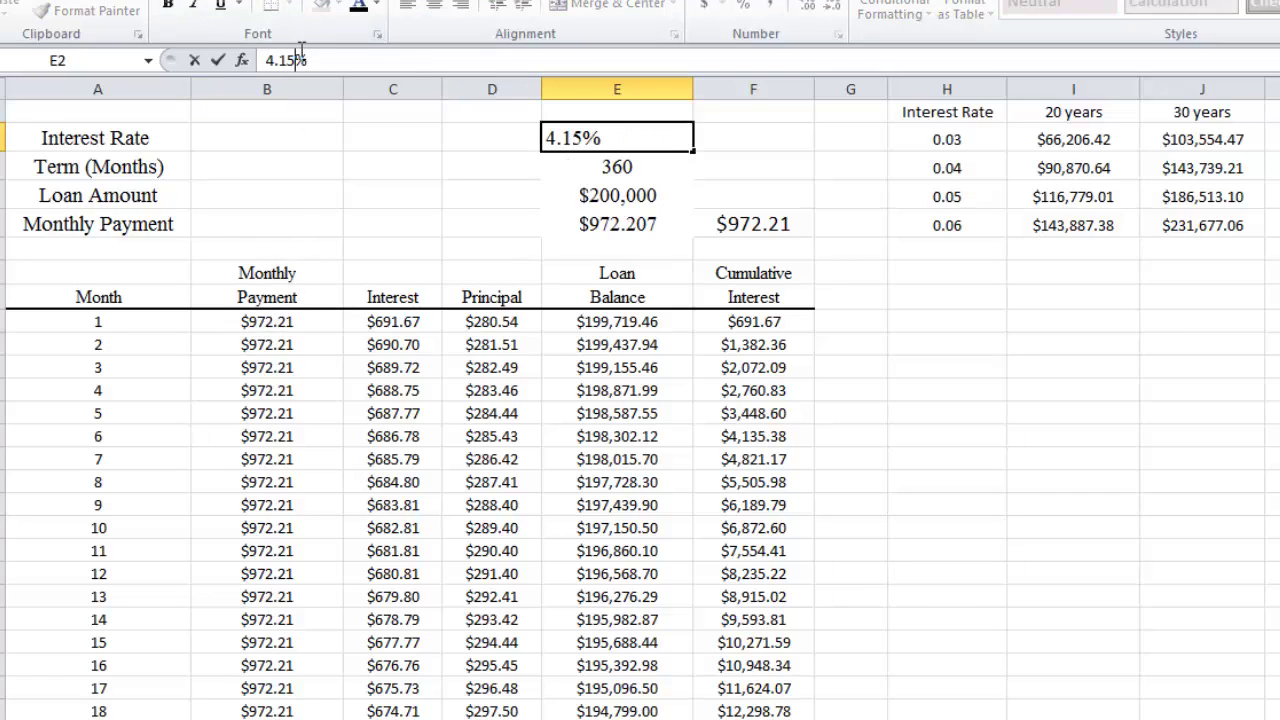
pyautogui.press('BackSpace')
pyautogui.write('6')
pyautogui.press('Return')
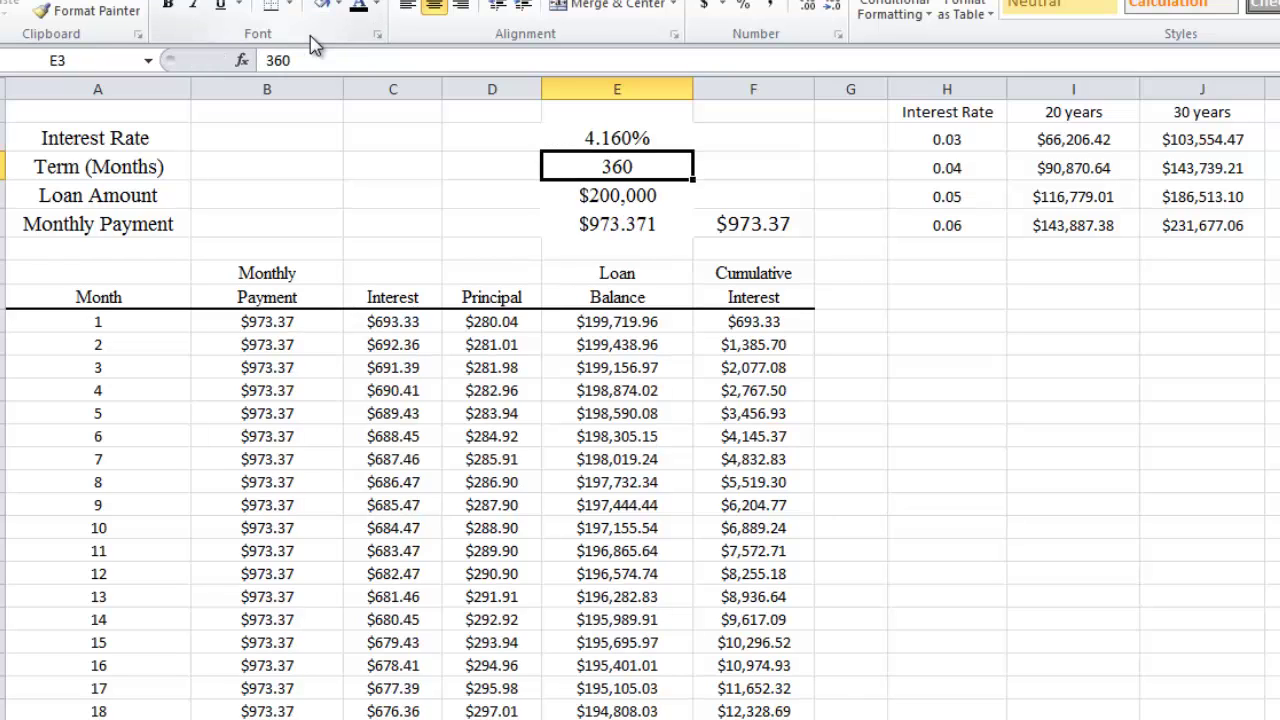